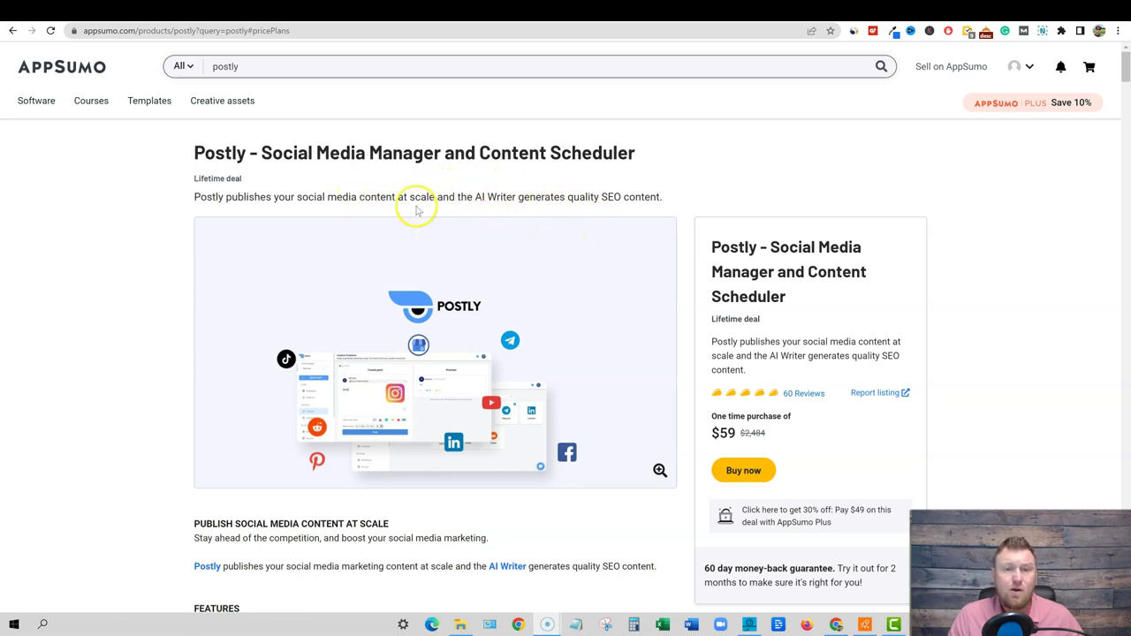
Switch to Postly's pricing page and compare the top features of the monthly plans, including the AI Writer allowance
{"action": "left_click", "coordinate": [677, 9]}
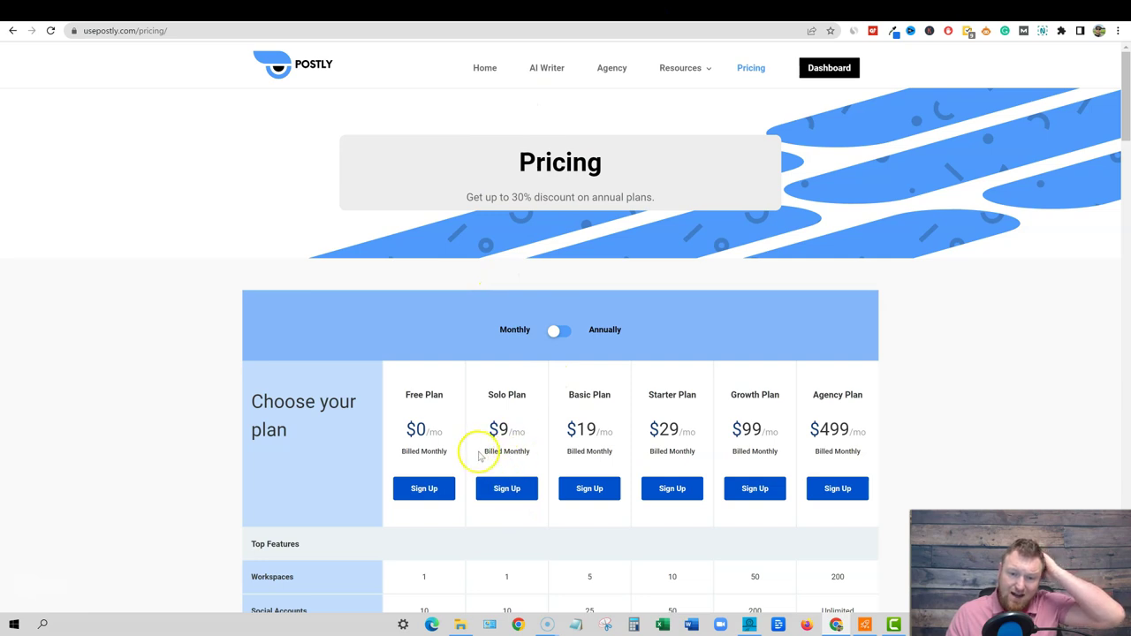
{"action": "scroll", "coordinate": [561, 464], "scroll_direction": "down", "scroll_amount": 2}
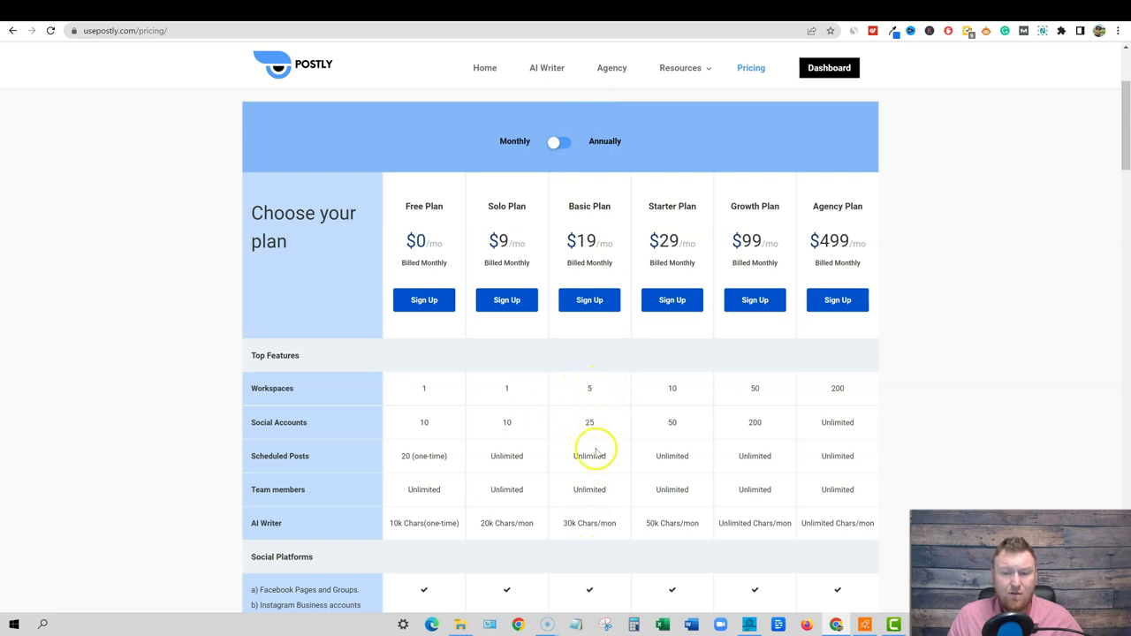
{"action": "left_click_drag", "start_coordinate": [563, 528], "coordinate": [574, 504]}
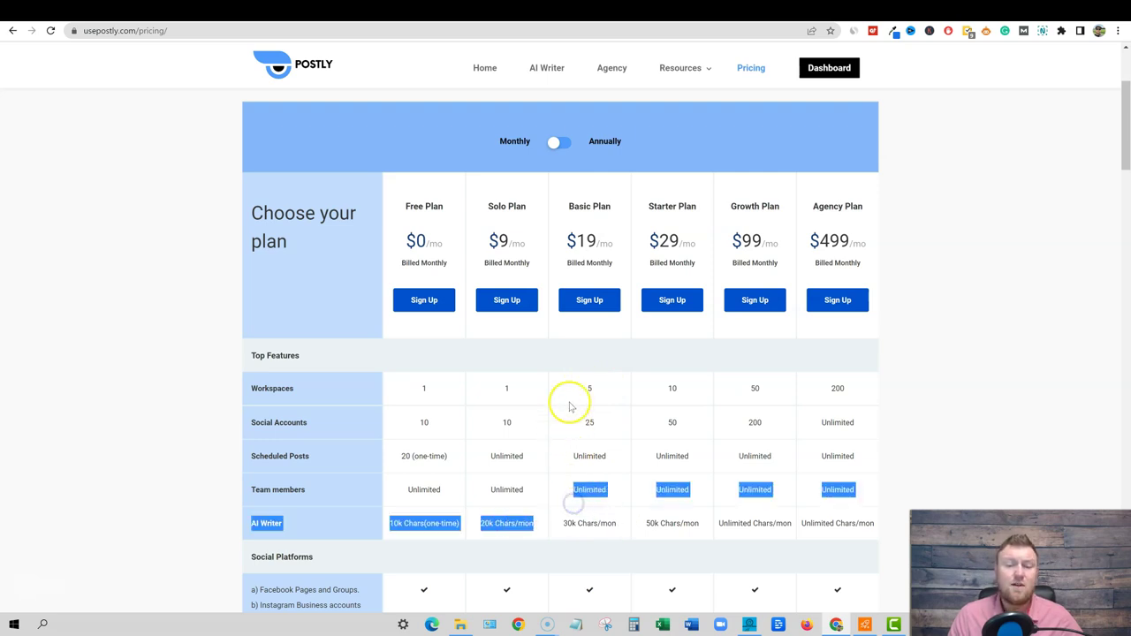
{"action": "left_click", "coordinate": [565, 356]}
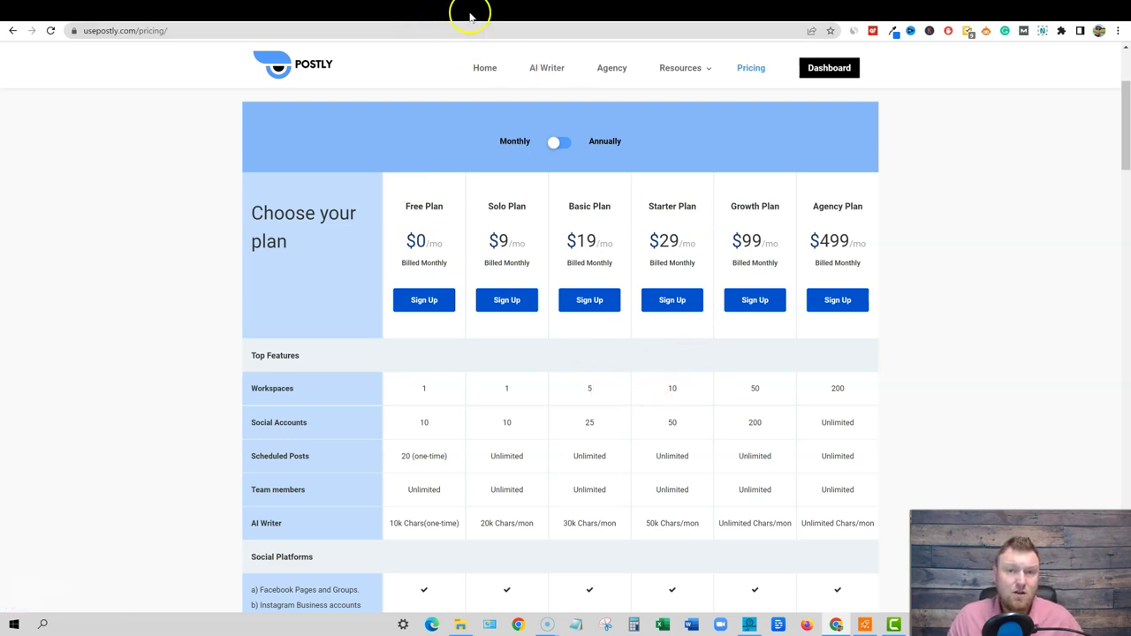
Return to the AppSumo listing for Postly and find the lifetime deal offer in its description
{"action": "left_click", "coordinate": [443, 12]}
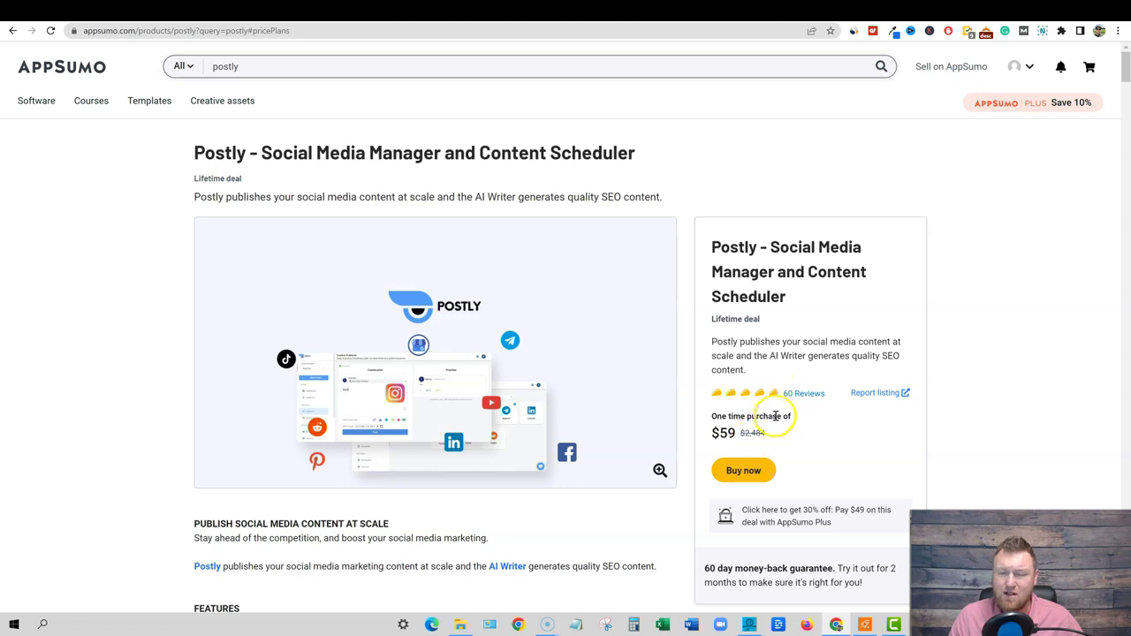
{"action": "scroll", "coordinate": [760, 420], "scroll_direction": "down", "scroll_amount": 3}
{"action": "scroll", "coordinate": [765, 426], "scroll_direction": "up", "scroll_amount": 2}
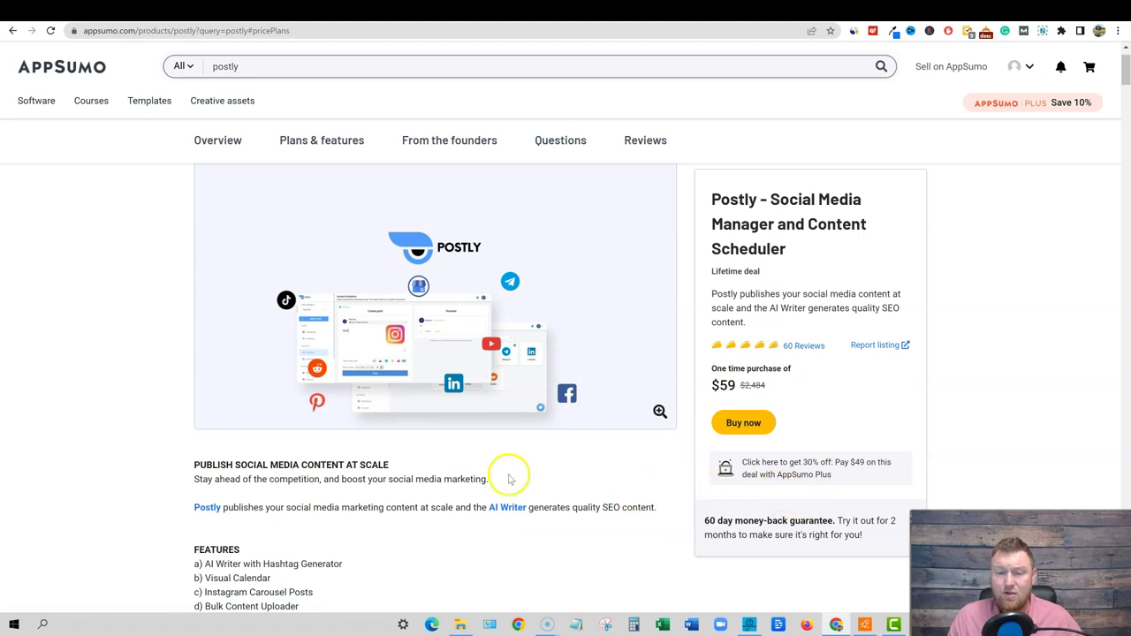
{"action": "scroll", "coordinate": [337, 462], "scroll_direction": "down", "scroll_amount": 3}
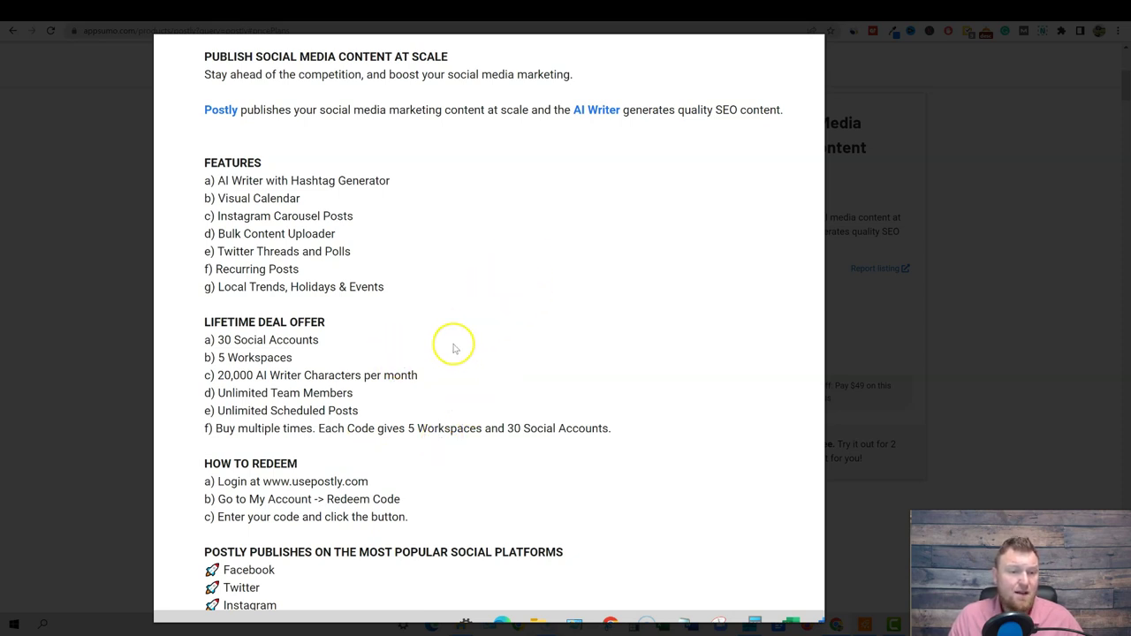
{"action": "scroll", "coordinate": [454, 347], "scroll_direction": "down", "scroll_amount": 1}
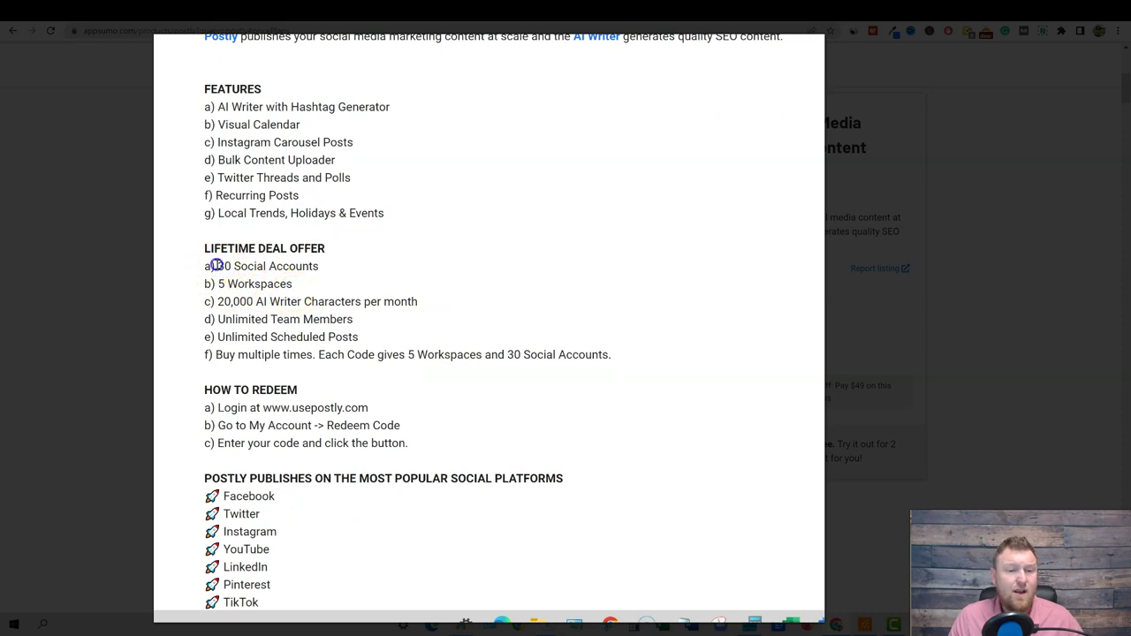
Examine the lifetime deal offer terms, highlighting the lines on social accounts, workspaces, AI Writer characters and scheduled posts
{"action": "left_click_drag", "start_coordinate": [216, 265], "coordinate": [354, 268]}
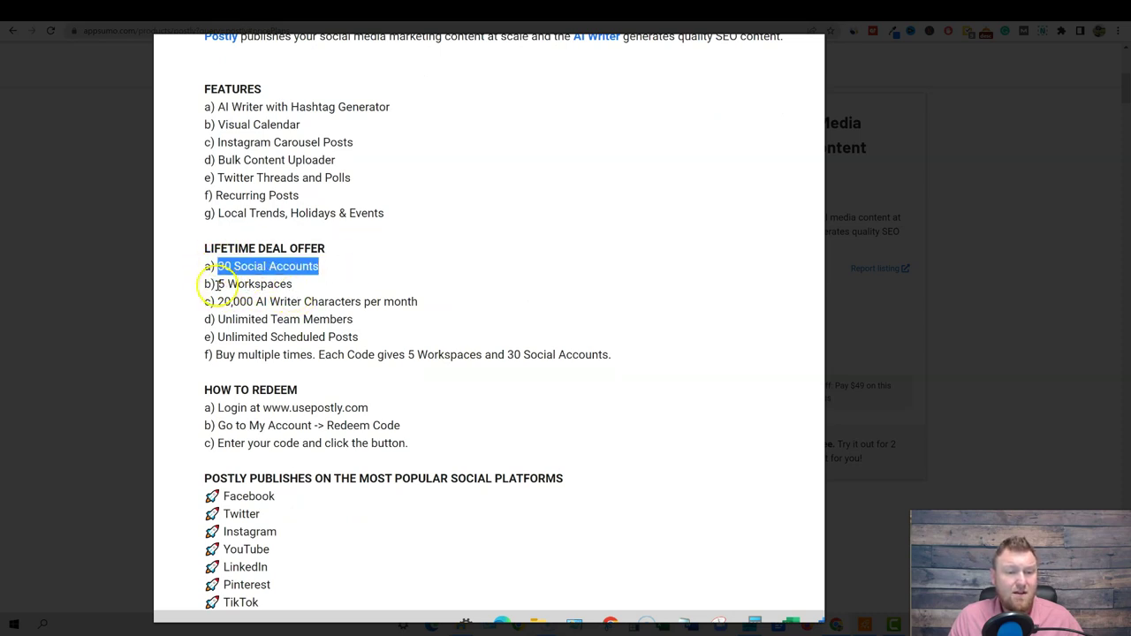
{"action": "left_click_drag", "start_coordinate": [218, 285], "coordinate": [317, 290]}
{"action": "left_click_drag", "start_coordinate": [205, 306], "coordinate": [451, 306]}
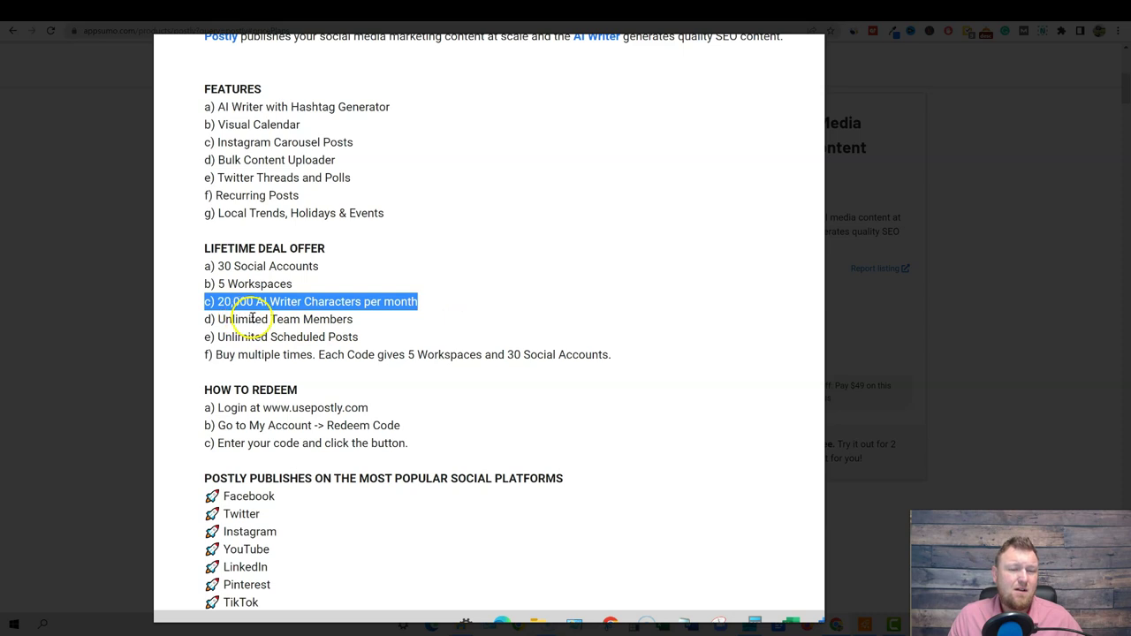
{"action": "left_click", "coordinate": [296, 287]}
{"action": "left_click_drag", "start_coordinate": [277, 284], "coordinate": [194, 288]}
{"action": "left_click", "coordinate": [304, 287]}
{"action": "left_click_drag", "start_coordinate": [287, 287], "coordinate": [302, 318]}
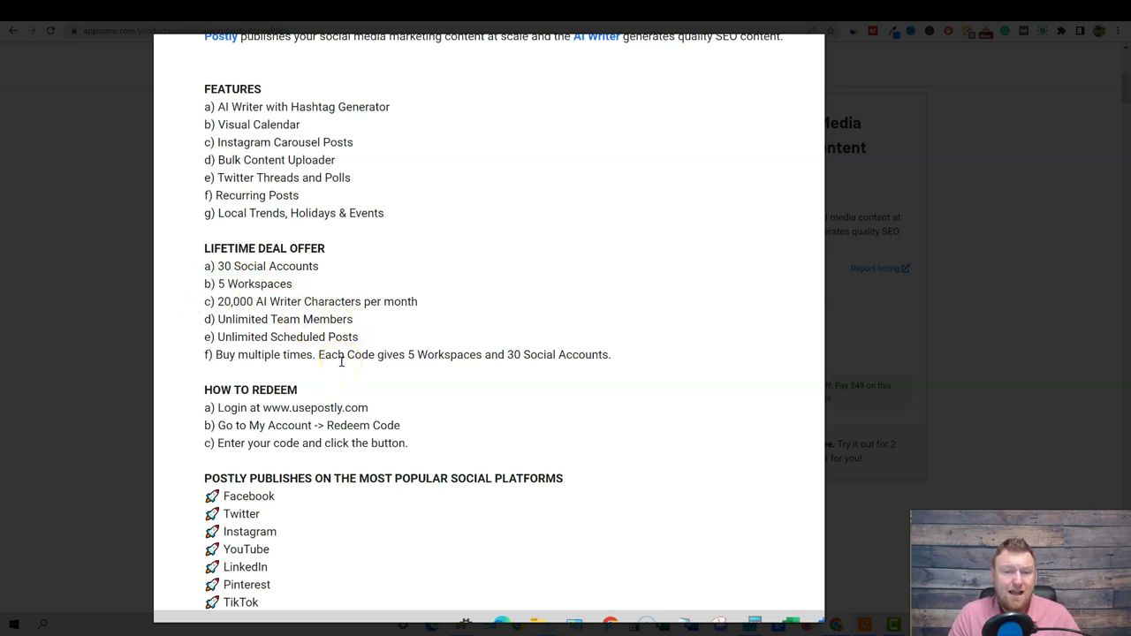
{"action": "left_click", "coordinate": [281, 263]}
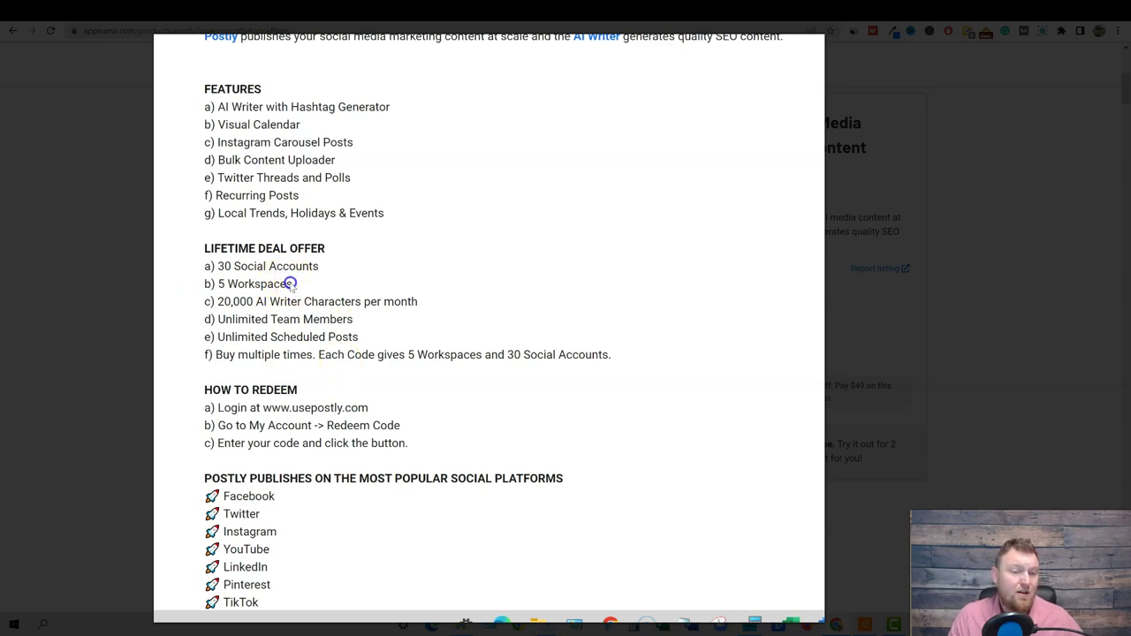
{"action": "left_click_drag", "start_coordinate": [289, 283], "coordinate": [201, 283]}
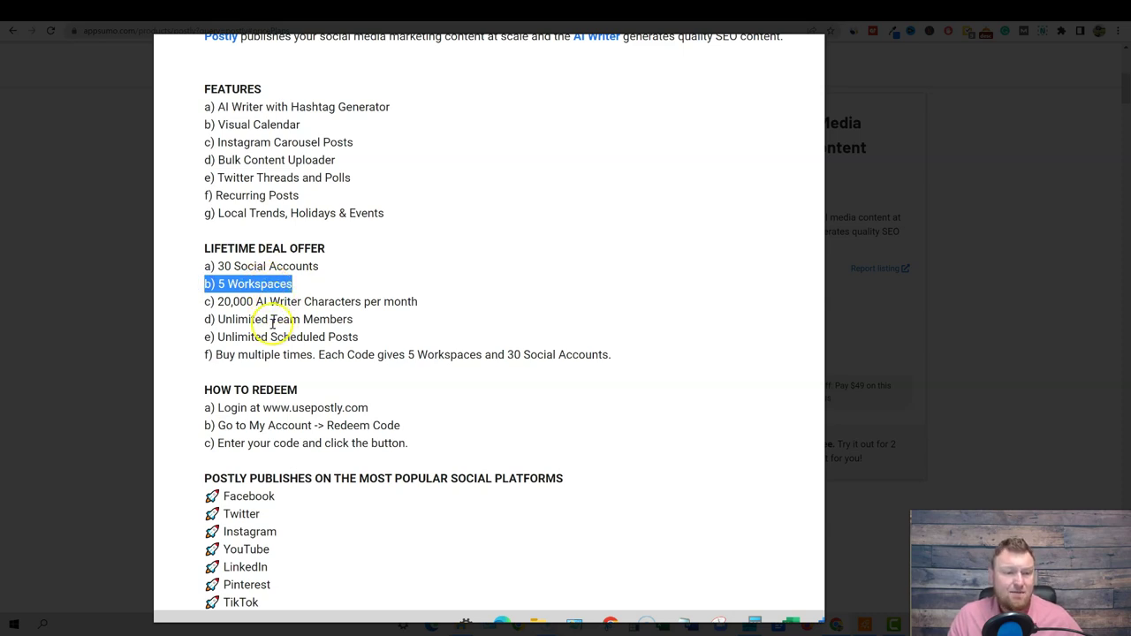
{"action": "left_click_drag", "start_coordinate": [217, 302], "coordinate": [427, 308]}
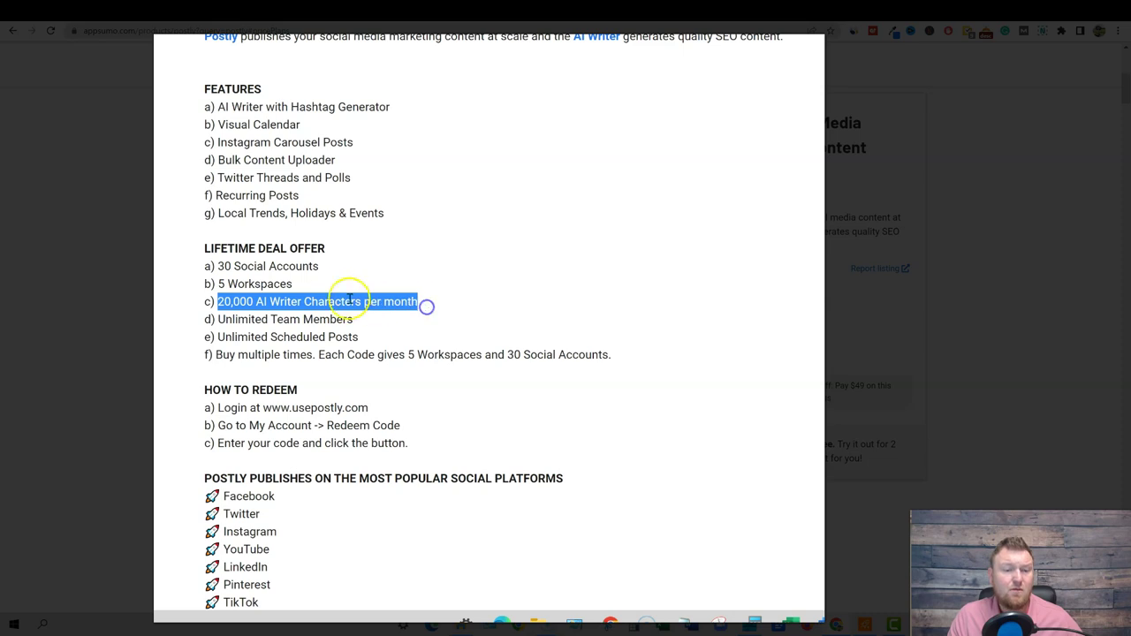
{"action": "left_click_drag", "start_coordinate": [223, 284], "coordinate": [279, 284]}
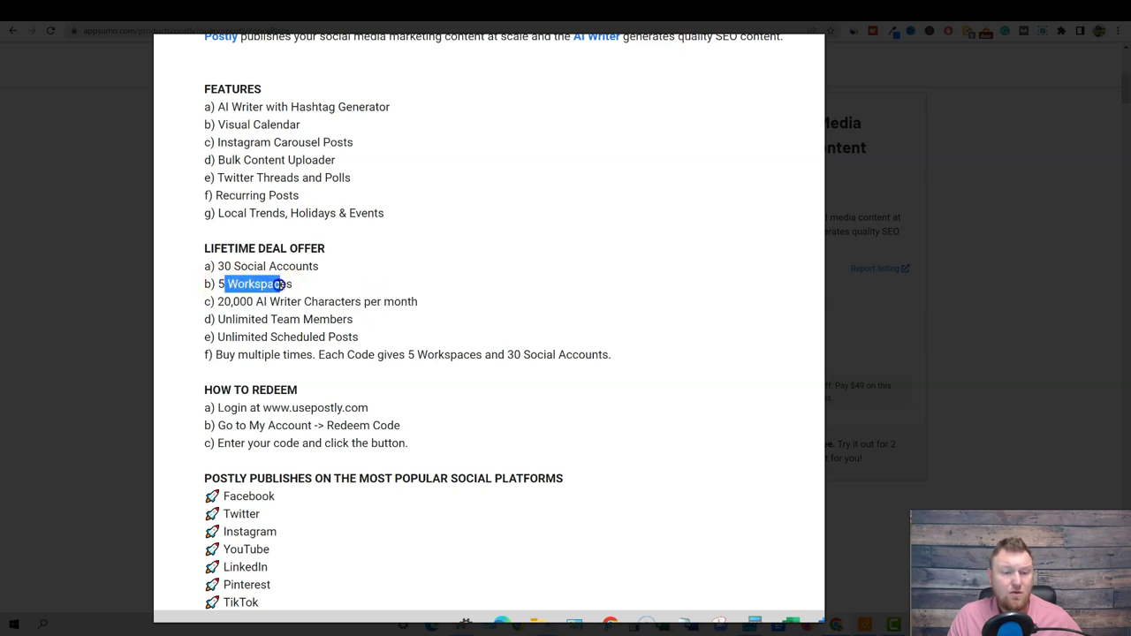
{"action": "left_click", "coordinate": [285, 320]}
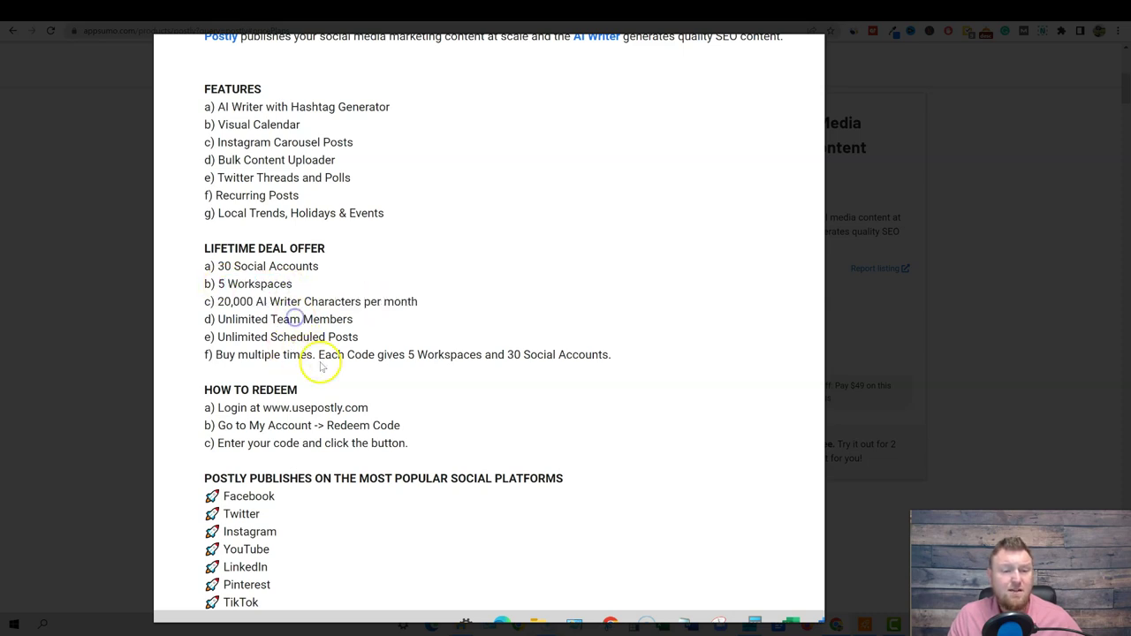
{"action": "left_click_drag", "start_coordinate": [283, 337], "coordinate": [212, 339]}
{"action": "left_click", "coordinate": [353, 343]}
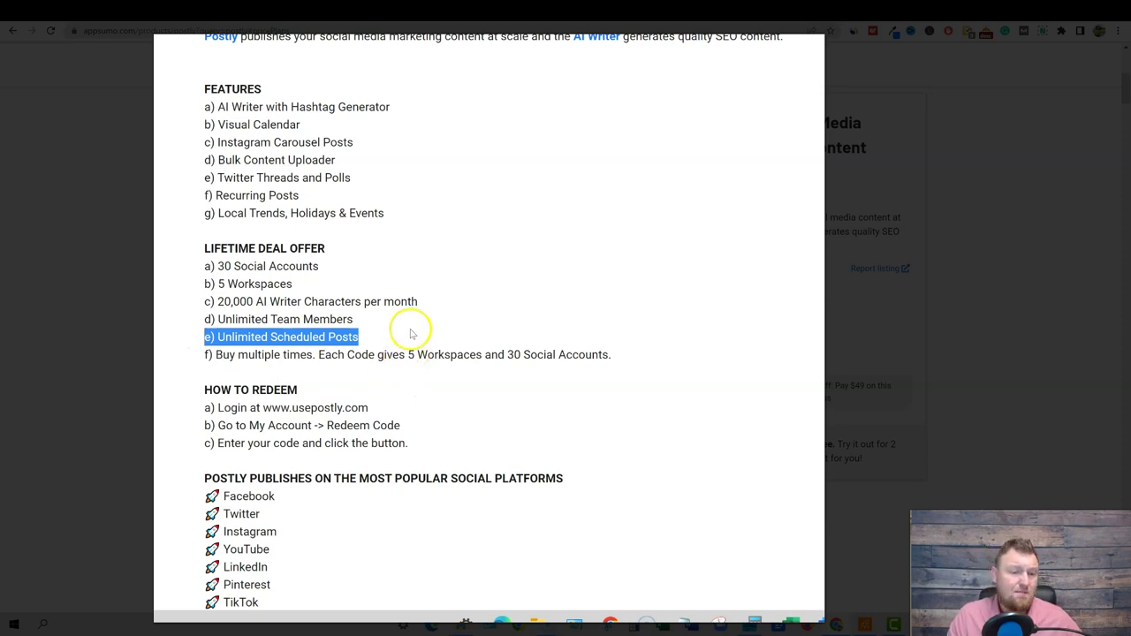
{"action": "left_click_drag", "start_coordinate": [321, 267], "coordinate": [200, 265]}
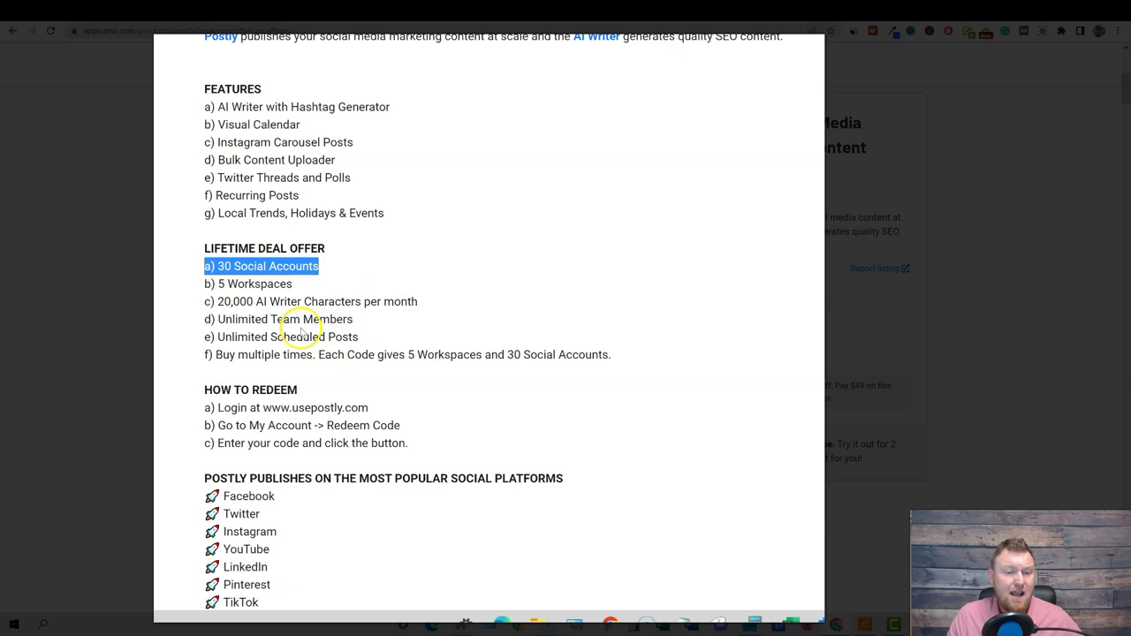
{"action": "left_click_drag", "start_coordinate": [216, 302], "coordinate": [376, 302]}
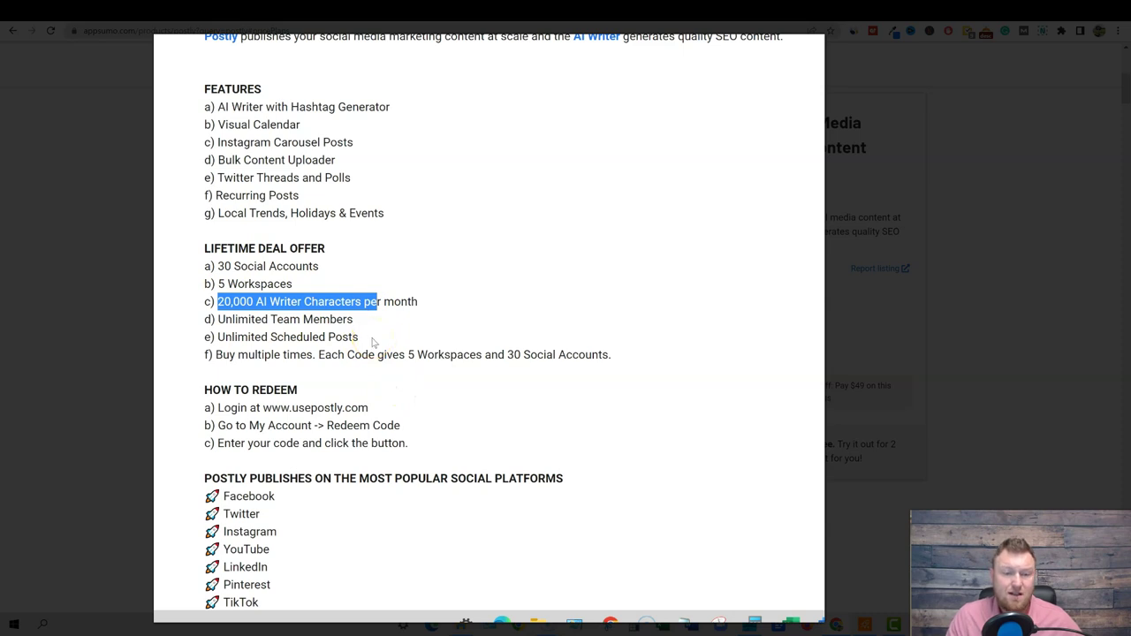
Review the list of social platforms Postly publishes to, from Facebook down to Google Business Profile
{"action": "scroll", "coordinate": [366, 334], "scroll_direction": "down", "scroll_amount": 2}
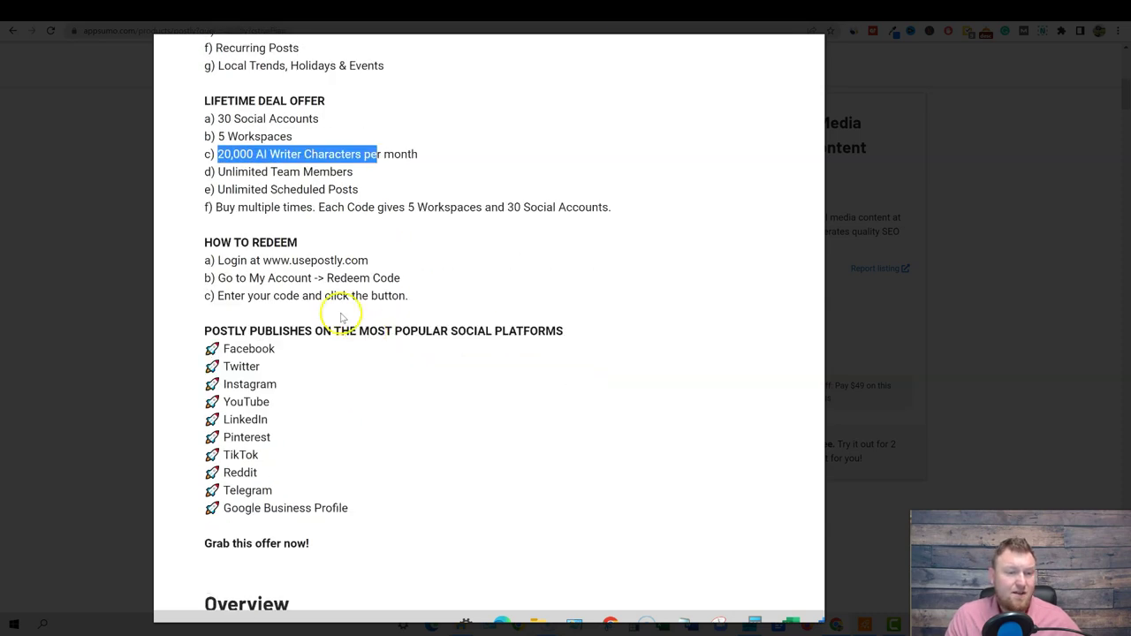
{"action": "scroll", "coordinate": [374, 305], "scroll_direction": "down", "scroll_amount": 2}
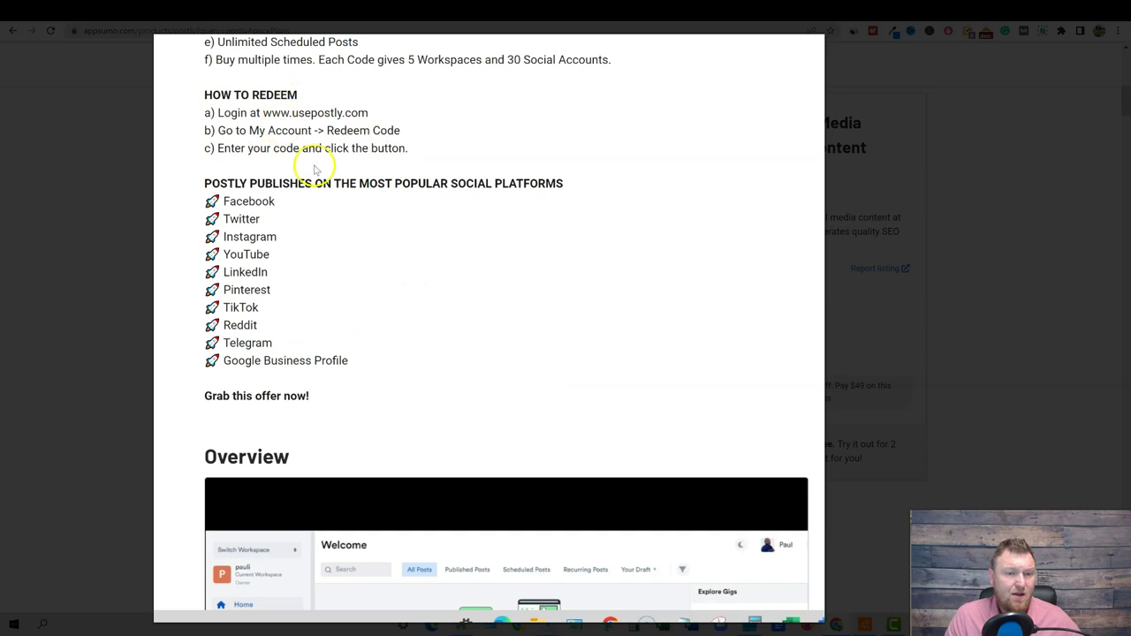
{"action": "scroll", "coordinate": [312, 176], "scroll_direction": "down", "scroll_amount": 1}
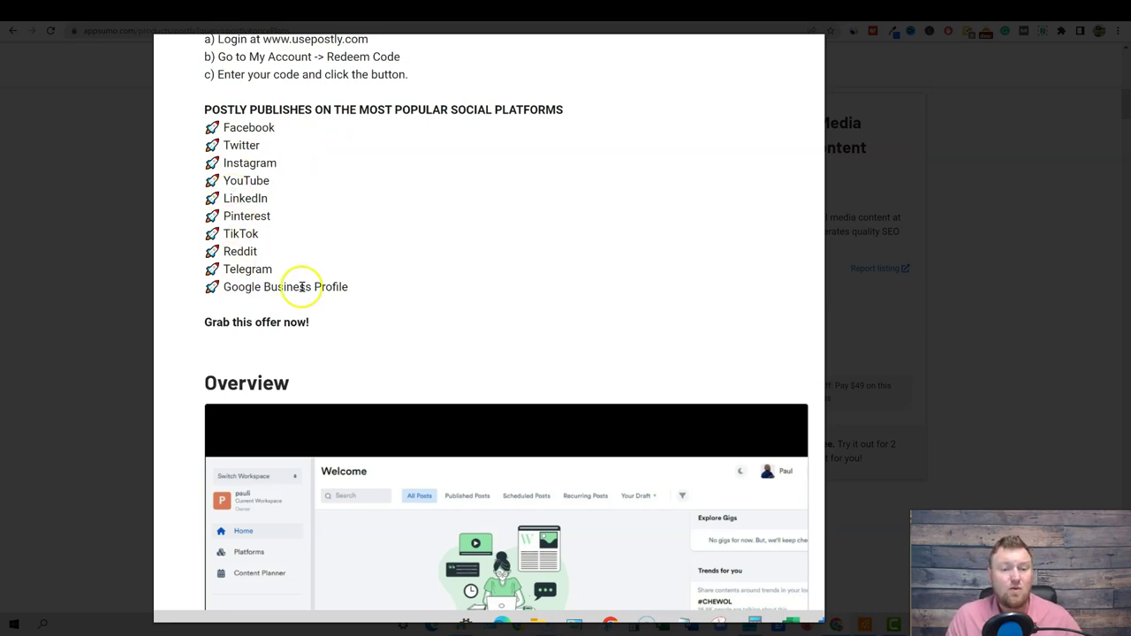
{"action": "mouse_move", "coordinate": [355, 286]}
{"action": "left_mouse_down"}
{"action": "mouse_move", "coordinate": [197, 286]}
{"action": "mouse_move", "coordinate": [207, 109]}
{"action": "mouse_move", "coordinate": [236, 286]}
{"action": "mouse_move", "coordinate": [374, 283]}
{"action": "left_mouse_up"}
{"action": "left_click", "coordinate": [374, 283]}
{"action": "scroll", "coordinate": [399, 308], "scroll_direction": "down", "scroll_amount": 1}
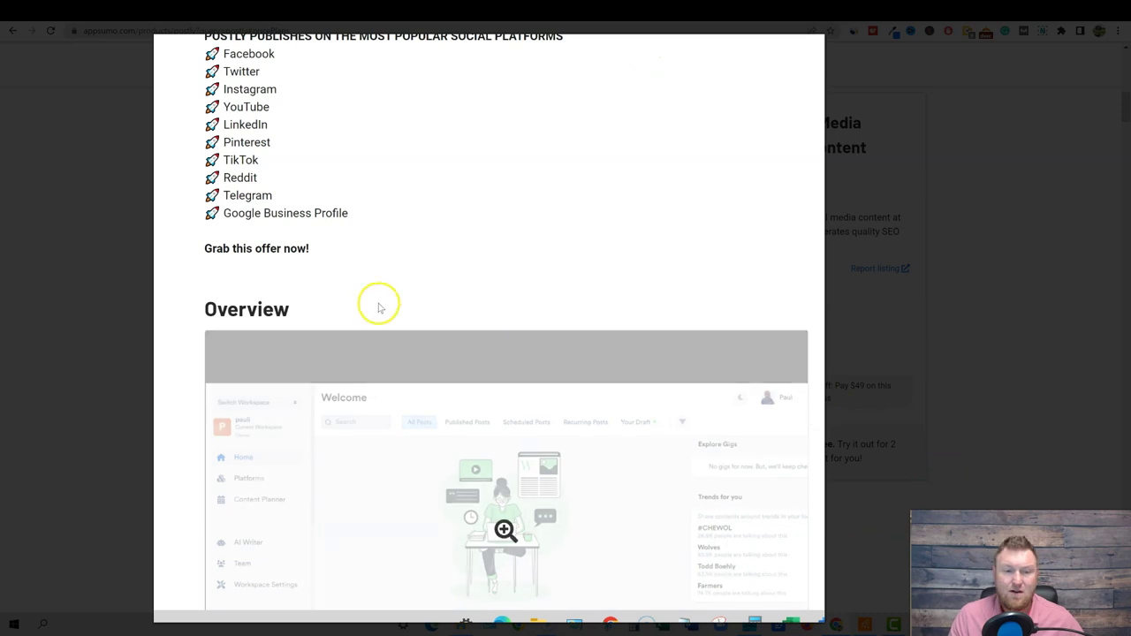
Review the deal terms and the one-time purchase plan card under Plans & features
{"action": "scroll", "coordinate": [790, 185], "scroll_direction": "down", "scroll_amount": 10}
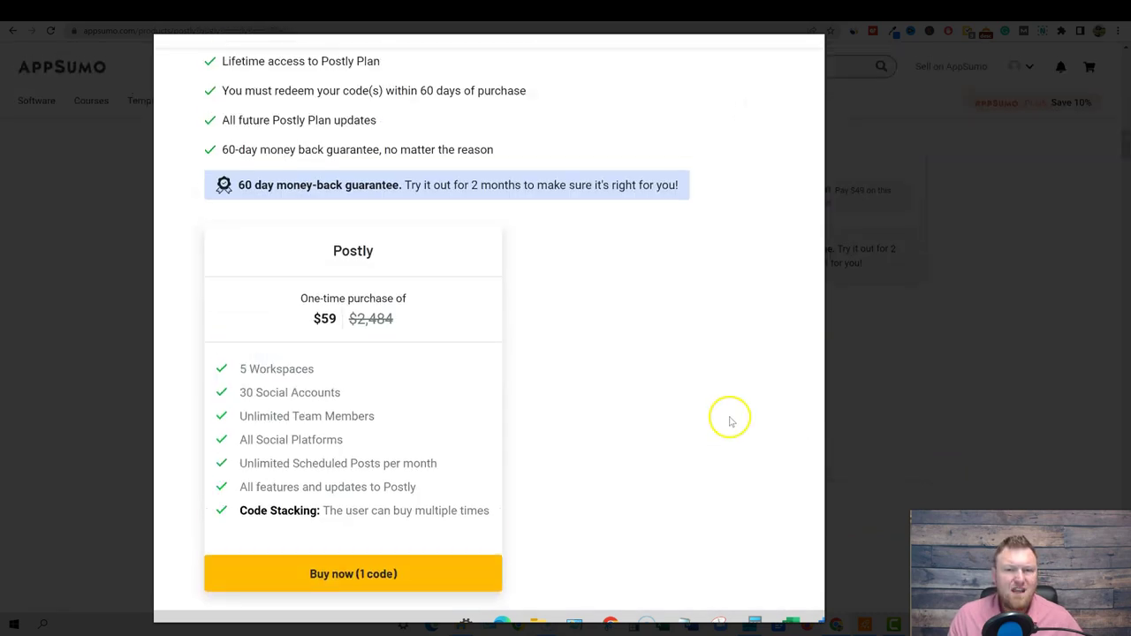
{"action": "scroll", "coordinate": [730, 421], "scroll_direction": "up", "scroll_amount": 4}
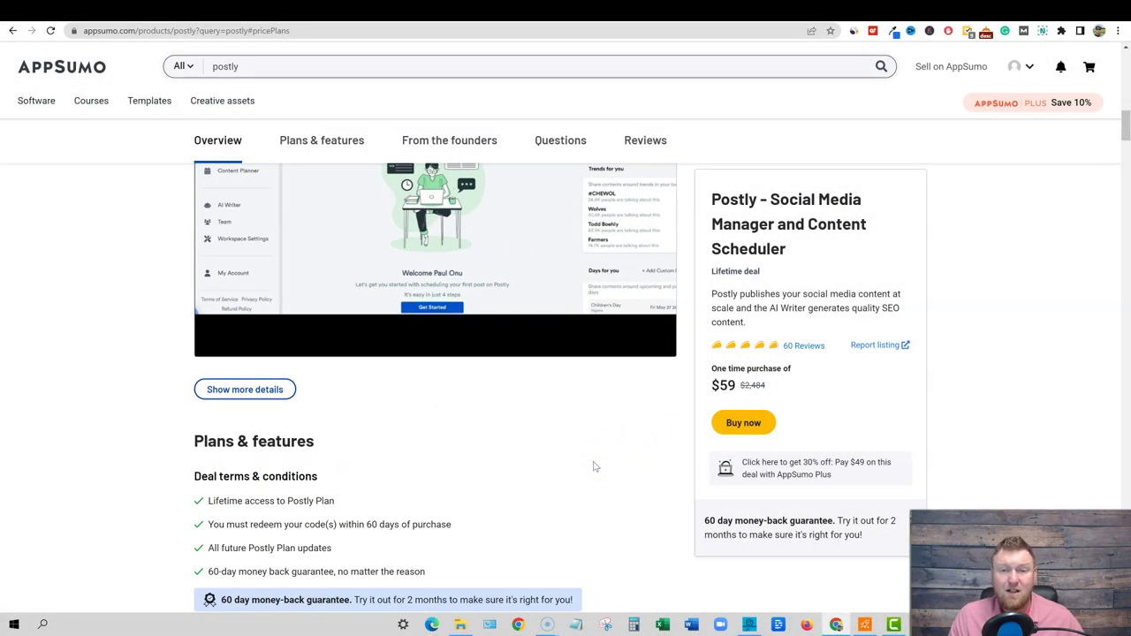
{"action": "scroll", "coordinate": [621, 472], "scroll_direction": "up", "scroll_amount": 2}
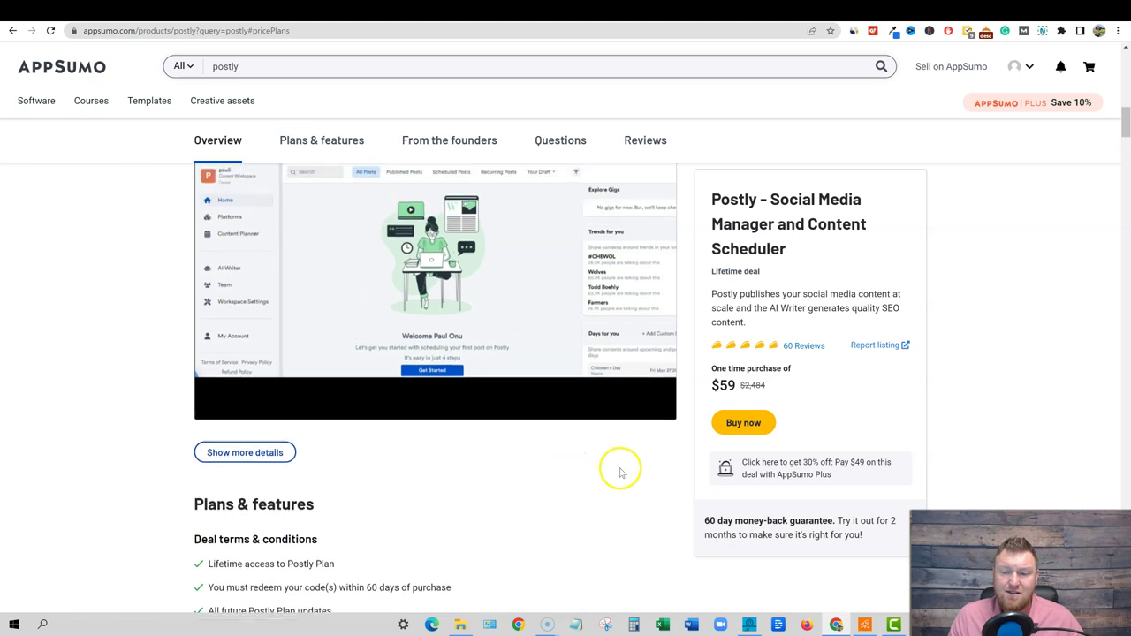
{"action": "scroll", "coordinate": [616, 472], "scroll_direction": "down", "scroll_amount": 1}
{"action": "scroll", "coordinate": [616, 472], "scroll_direction": "up", "scroll_amount": 4}
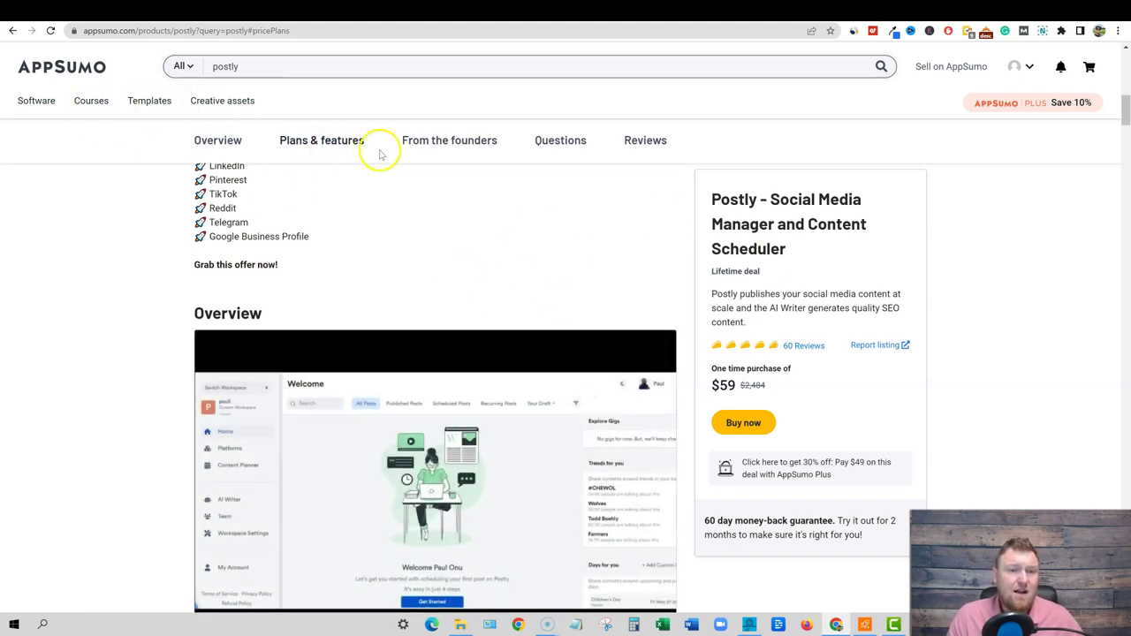
{"action": "scroll", "coordinate": [733, 430], "scroll_direction": "down", "scroll_amount": 10}
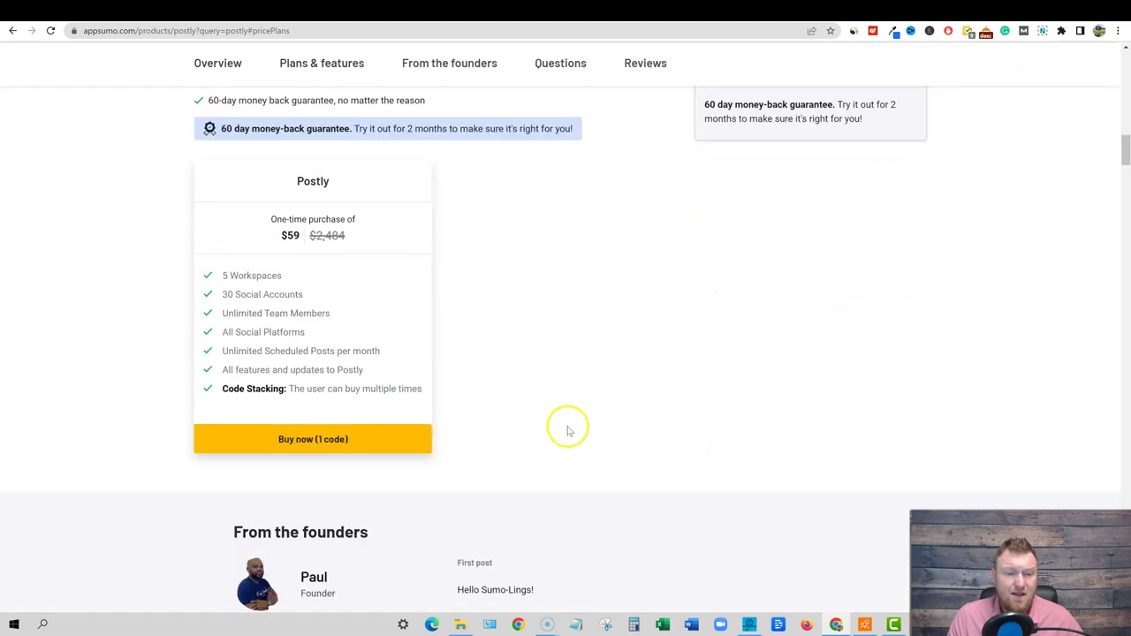
Look through the founder's introductory post in the From the founders section
{"action": "scroll", "coordinate": [645, 373], "scroll_direction": "down", "scroll_amount": 4}
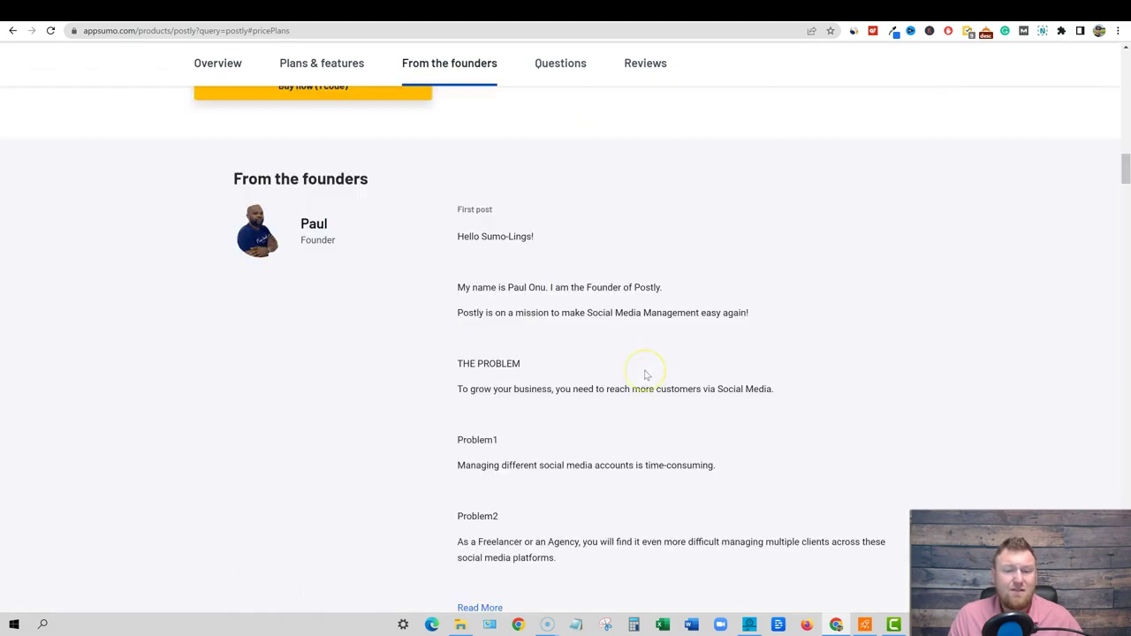
{"action": "scroll", "coordinate": [645, 373], "scroll_direction": "down", "scroll_amount": 3}
{"action": "scroll", "coordinate": [648, 371], "scroll_direction": "up", "scroll_amount": 3}
{"action": "scroll", "coordinate": [650, 370], "scroll_direction": "down", "scroll_amount": 1}
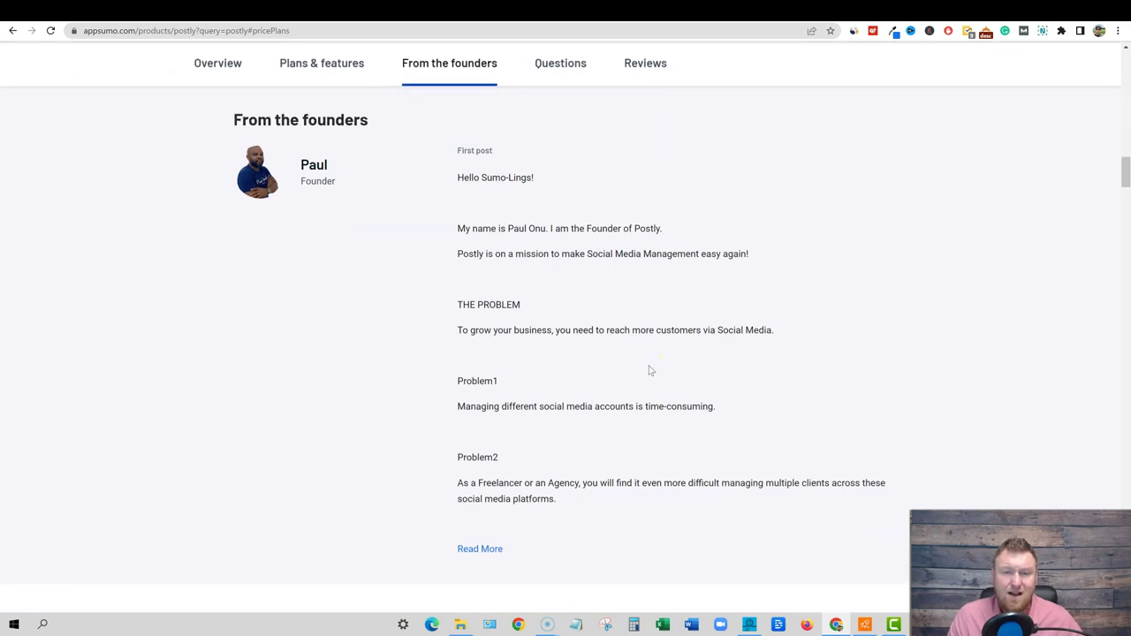
Read the newest question in the "ai" search results, about extra AI writing allowance with multiple codes, and the creator's reply
{"action": "scroll", "coordinate": [599, 377], "scroll_direction": "down", "scroll_amount": 3}
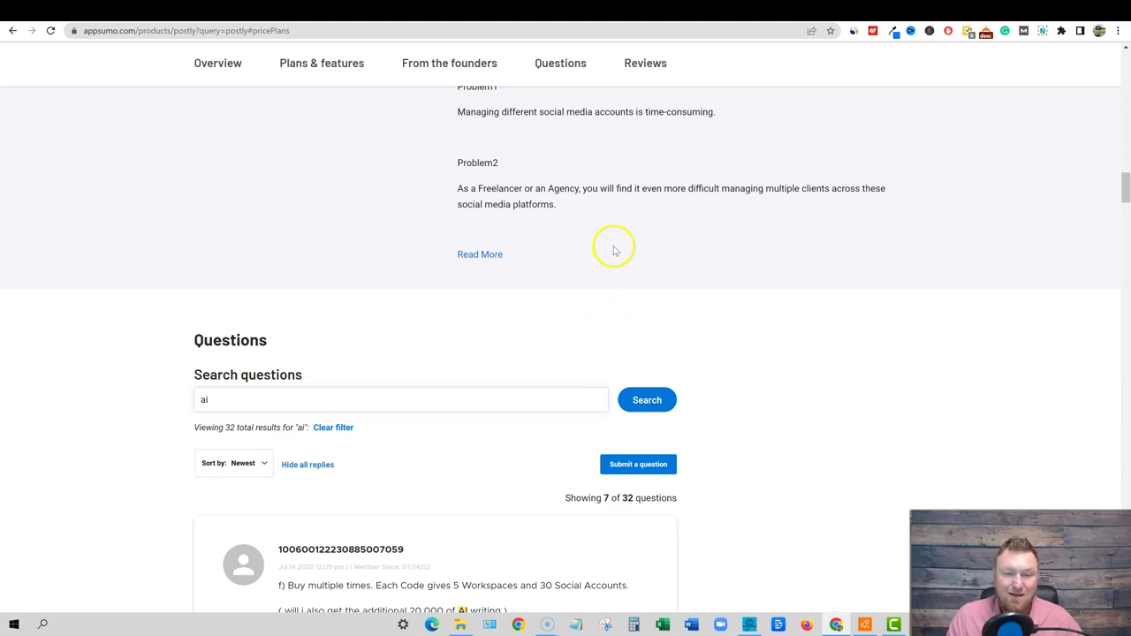
{"action": "scroll", "coordinate": [615, 250], "scroll_direction": "down", "scroll_amount": 1}
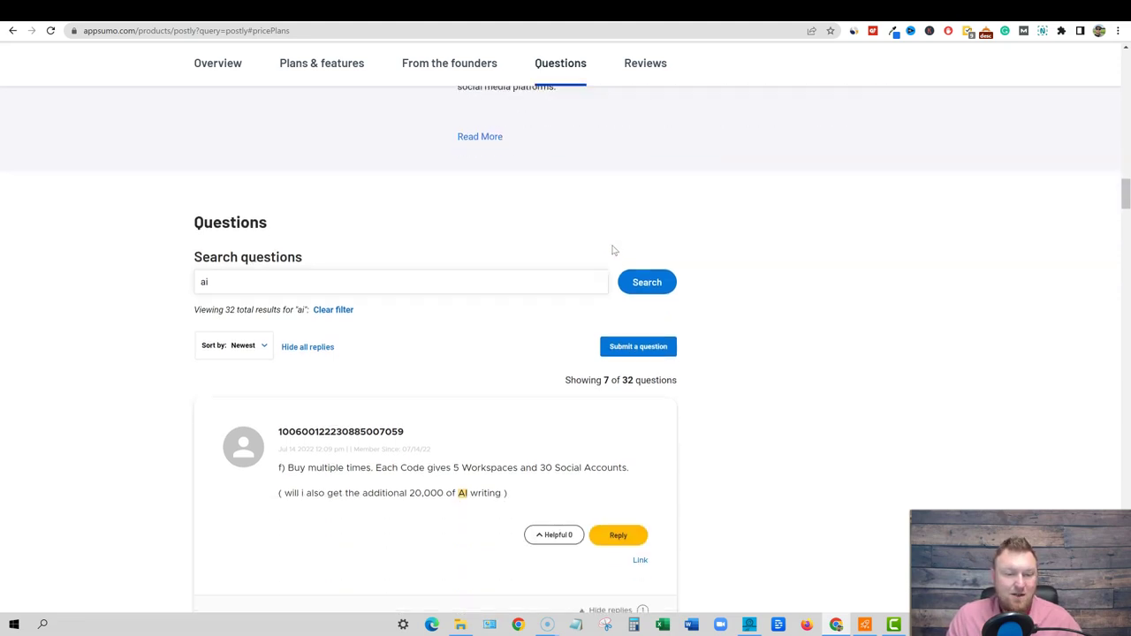
{"action": "scroll", "coordinate": [568, 242], "scroll_direction": "down", "scroll_amount": 1}
{"action": "scroll", "coordinate": [569, 237], "scroll_direction": "up", "scroll_amount": 1}
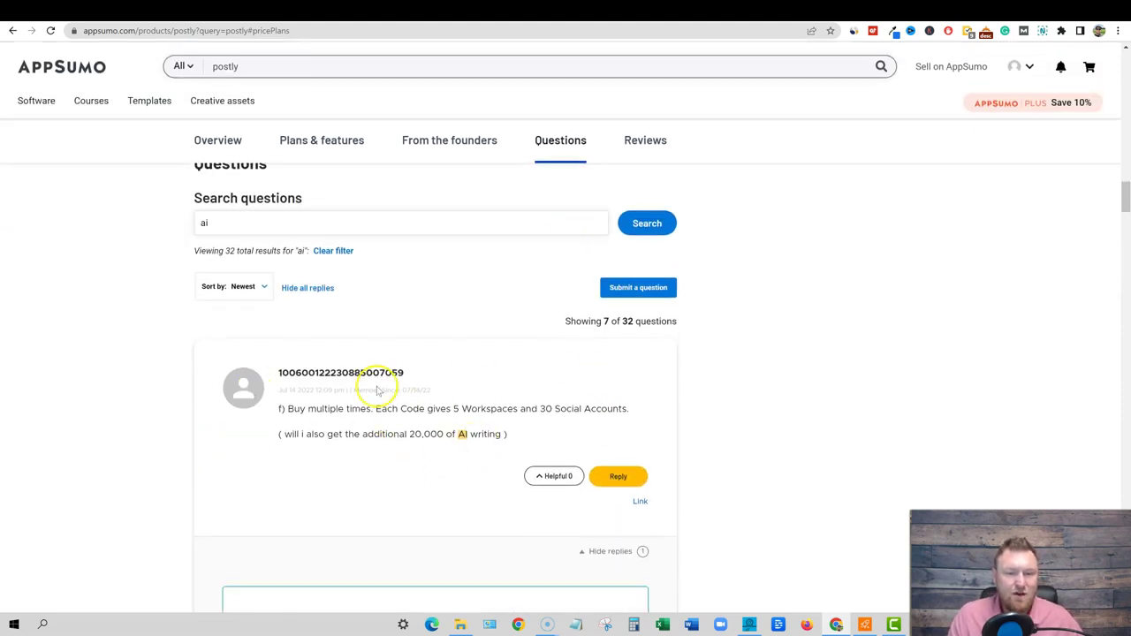
{"action": "scroll", "coordinate": [371, 402], "scroll_direction": "up", "scroll_amount": 1}
{"action": "scroll", "coordinate": [366, 399], "scroll_direction": "down", "scroll_amount": 1}
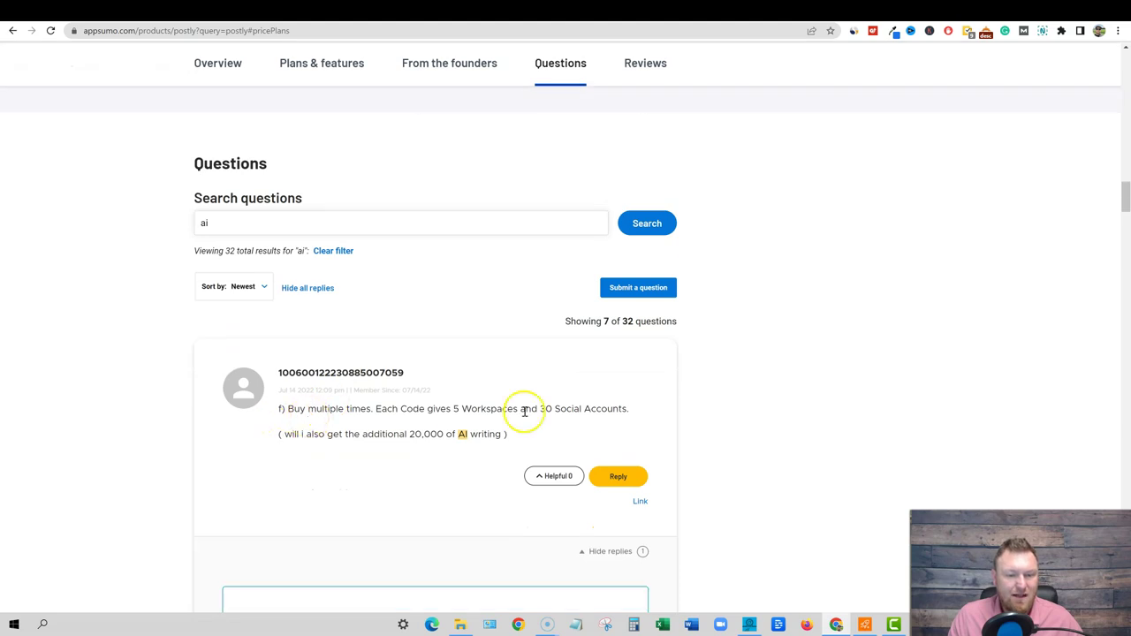
{"action": "scroll", "coordinate": [480, 411], "scroll_direction": "down", "scroll_amount": 5}
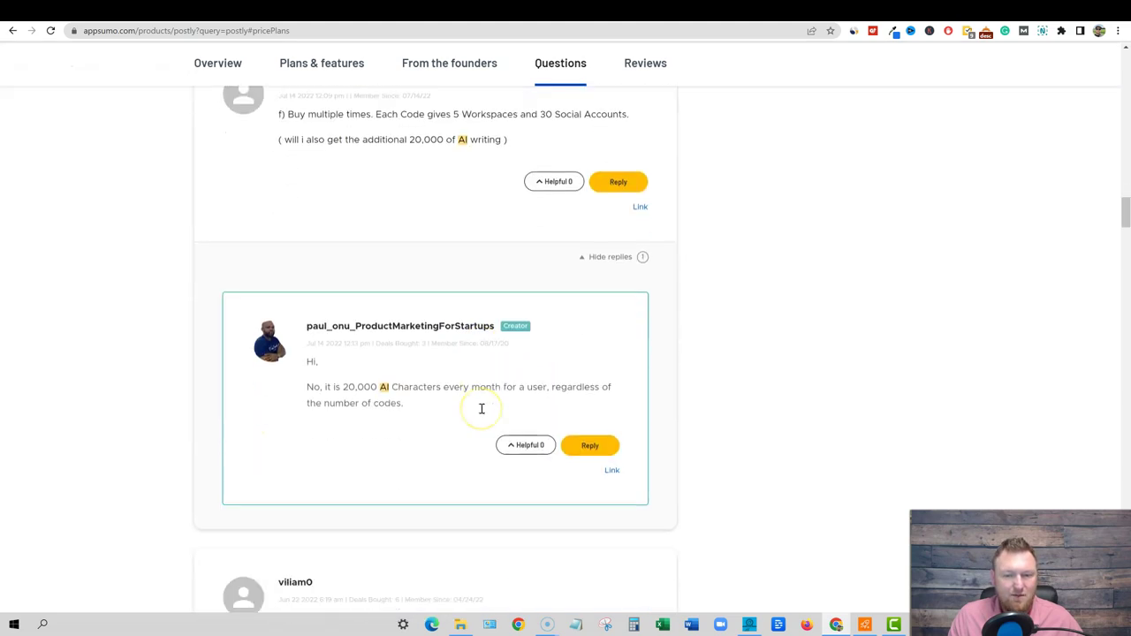
Reduce the page zoom to 80% and look through the "ai" question results, including the hashtag and mobile app question and its reply
{"action": "scroll", "coordinate": [468, 314], "scroll_direction": "down", "scroll_amount": 1}
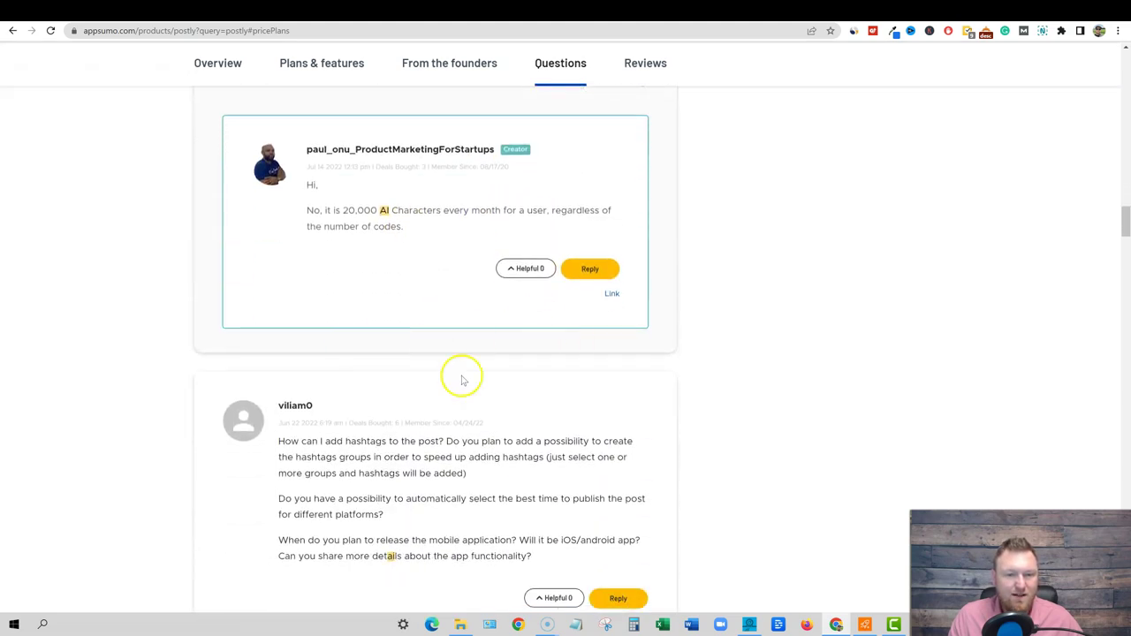
{"action": "scroll", "coordinate": [604, 415], "scroll_direction": "up", "scroll_amount": 2}
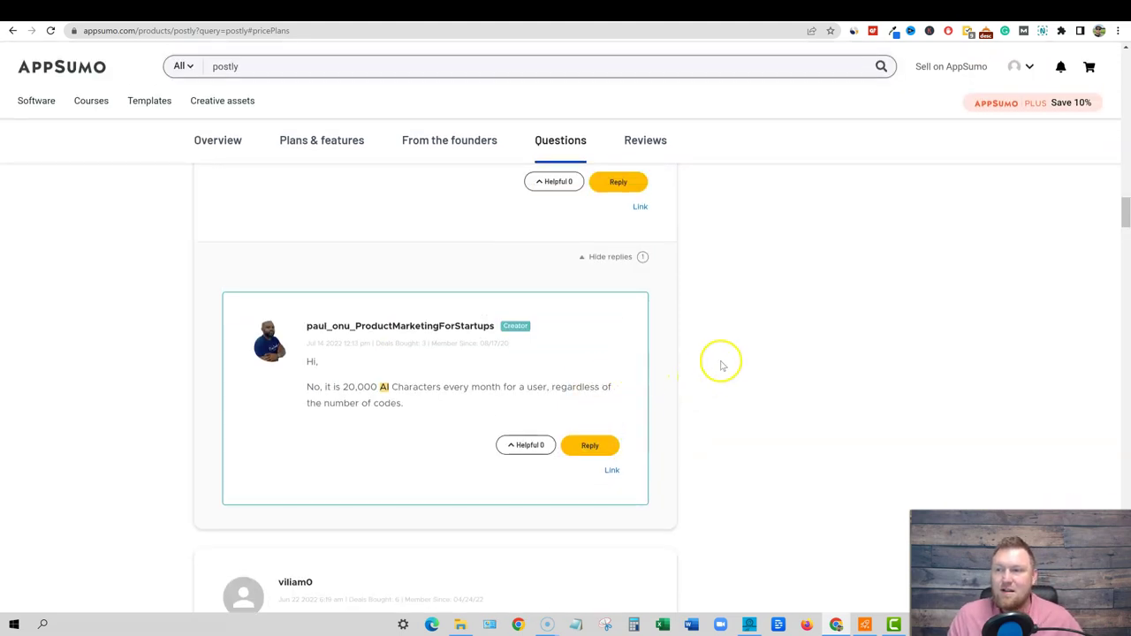
{"action": "key", "text": "ctrl+minus"}
{"action": "key", "text": "ctrl+minus"}
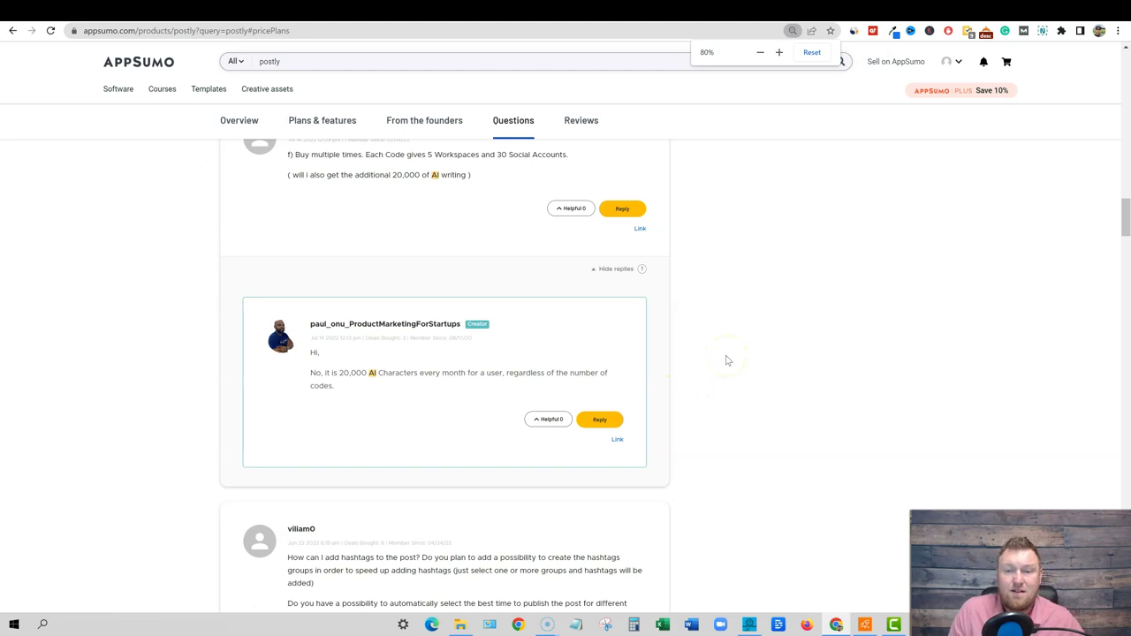
{"action": "scroll", "coordinate": [726, 358], "scroll_direction": "up", "scroll_amount": 4}
{"action": "scroll", "coordinate": [579, 361], "scroll_direction": "down", "scroll_amount": 4}
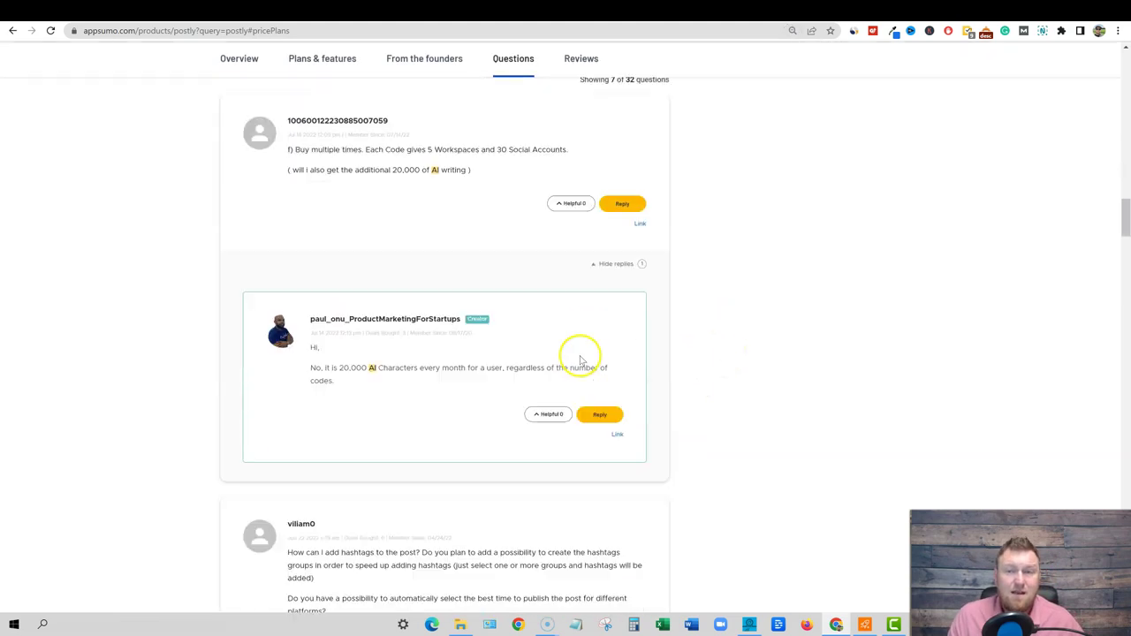
{"action": "scroll", "coordinate": [580, 361], "scroll_direction": "down", "scroll_amount": 4}
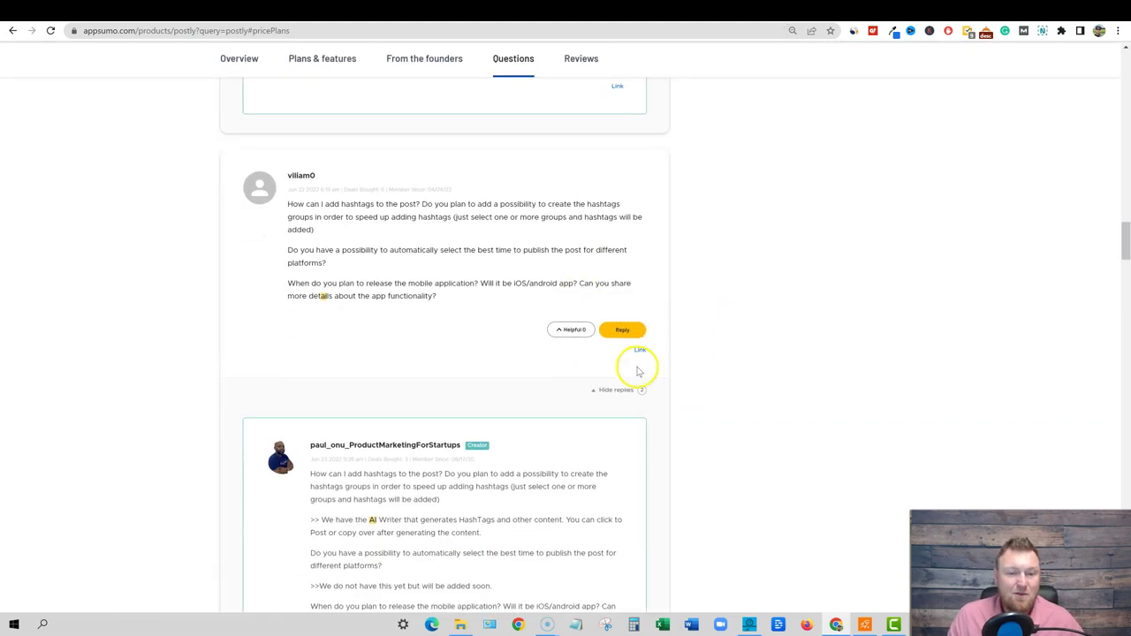
{"action": "left_click", "coordinate": [640, 352]}
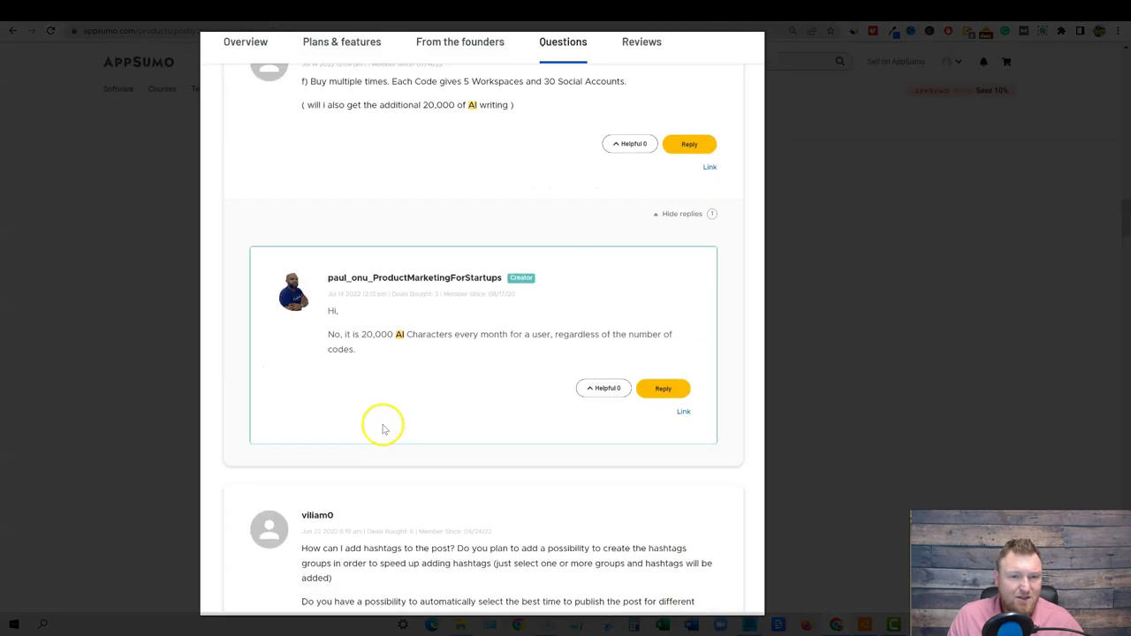
Return to the one-time purchase plan card on the deal page and review its limits and code stacking terms
{"action": "scroll", "coordinate": [383, 427], "scroll_direction": "up", "scroll_amount": 4}
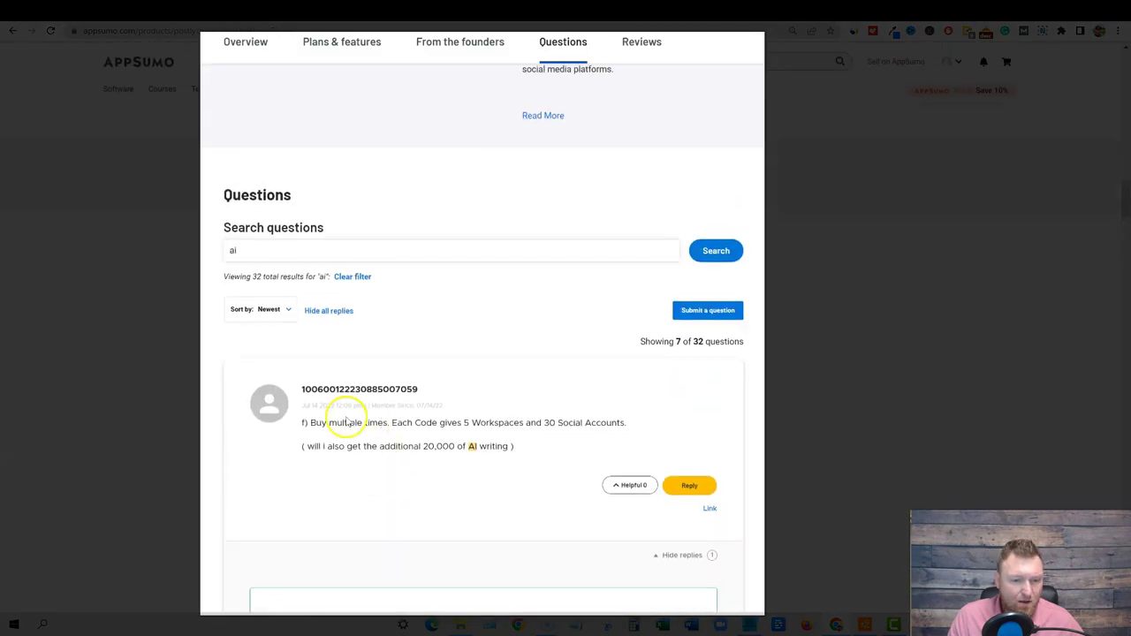
{"action": "scroll", "coordinate": [374, 406], "scroll_direction": "up", "scroll_amount": 5}
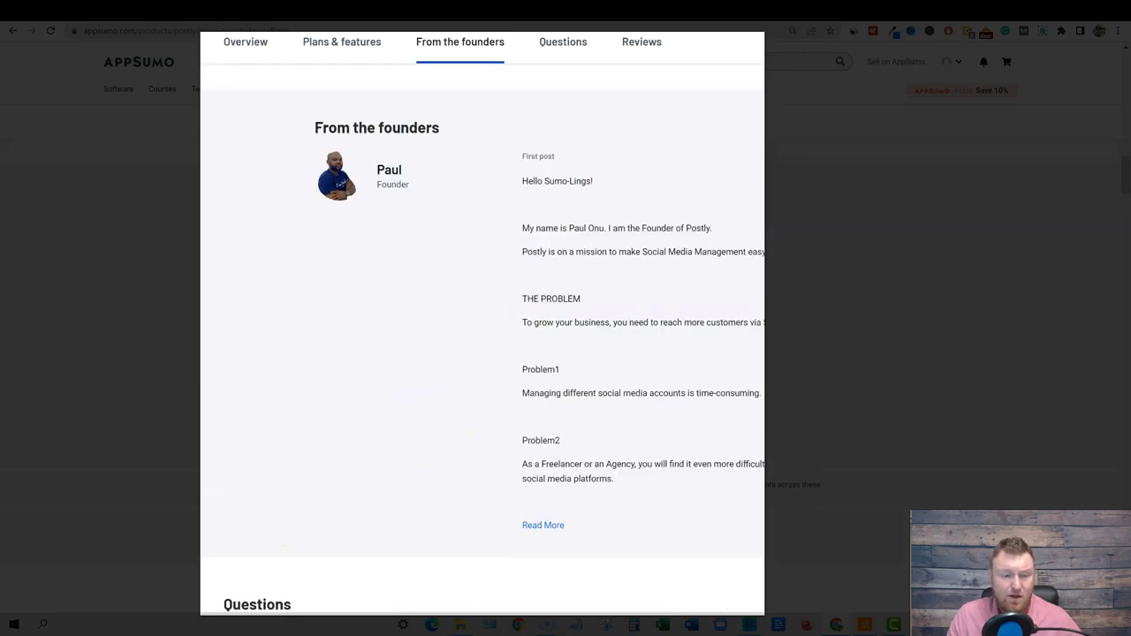
{"action": "scroll", "coordinate": [642, 362], "scroll_direction": "up", "scroll_amount": 4}
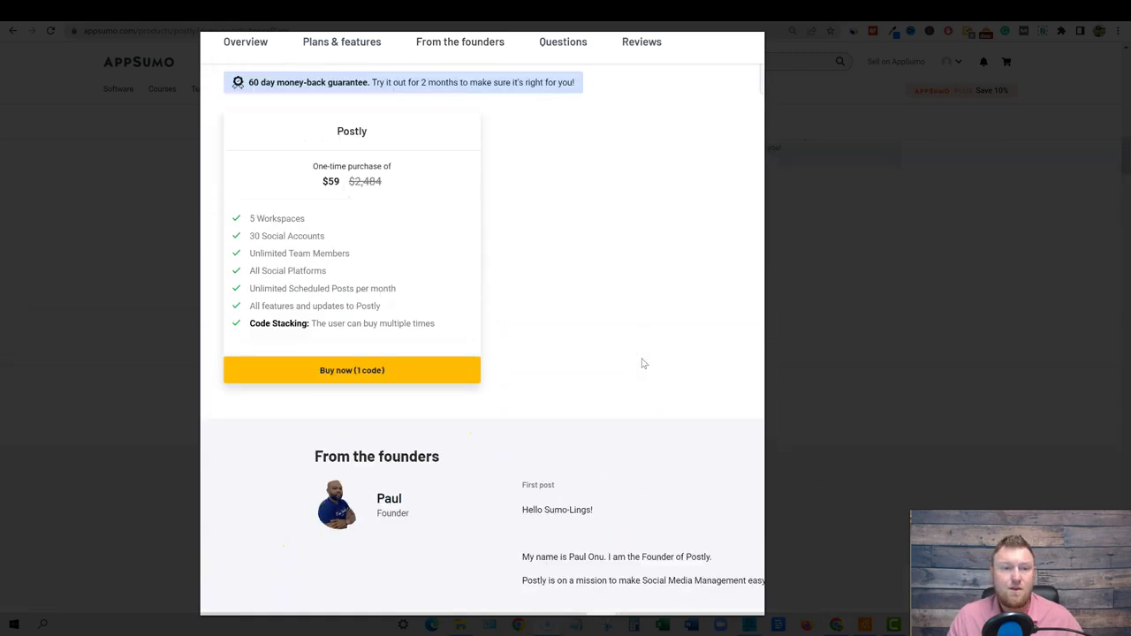
{"action": "scroll", "coordinate": [702, 256], "scroll_direction": "up", "scroll_amount": 2}
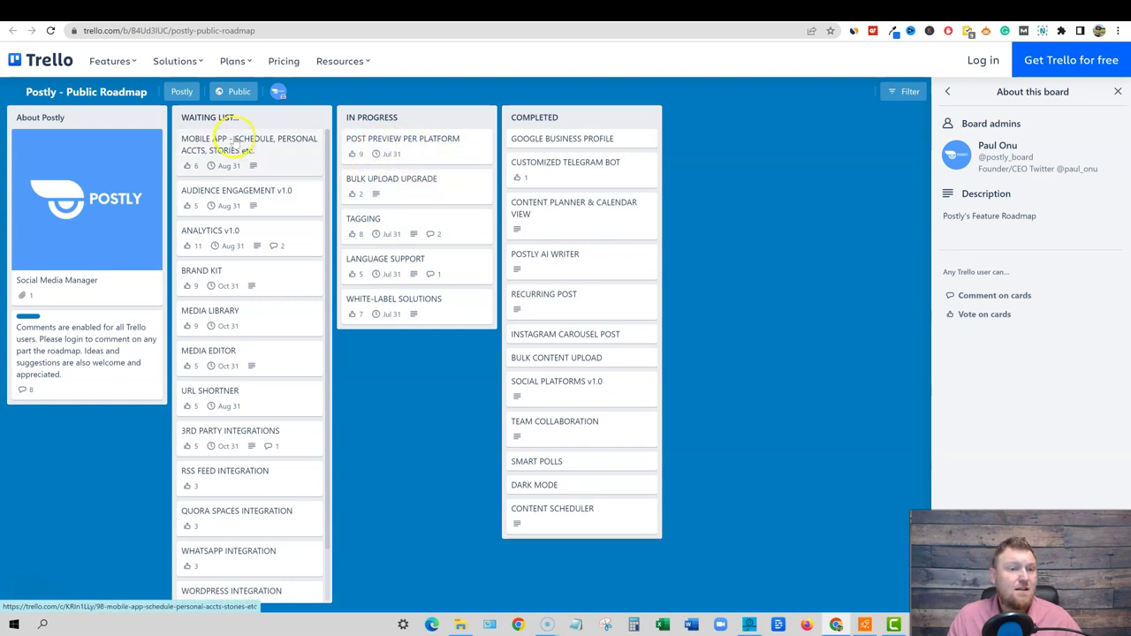
Look through the Waiting List column on Postly's public Trello roadmap
{"action": "scroll", "coordinate": [239, 442], "scroll_direction": "down", "scroll_amount": 1}
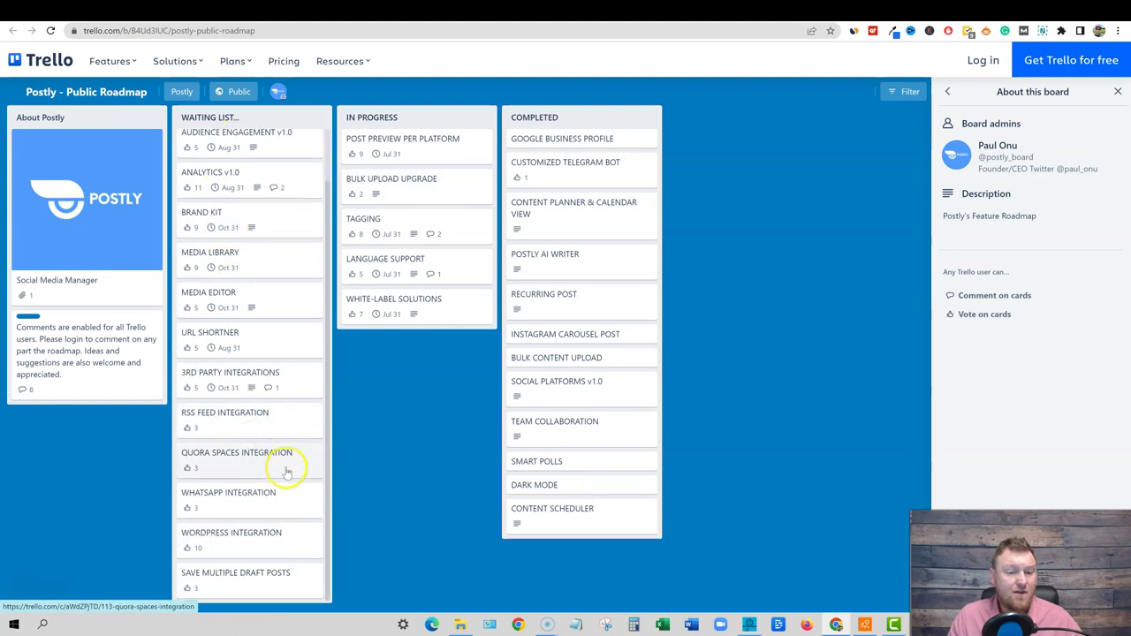
{"action": "scroll", "coordinate": [292, 433], "scroll_direction": "up", "scroll_amount": 1}
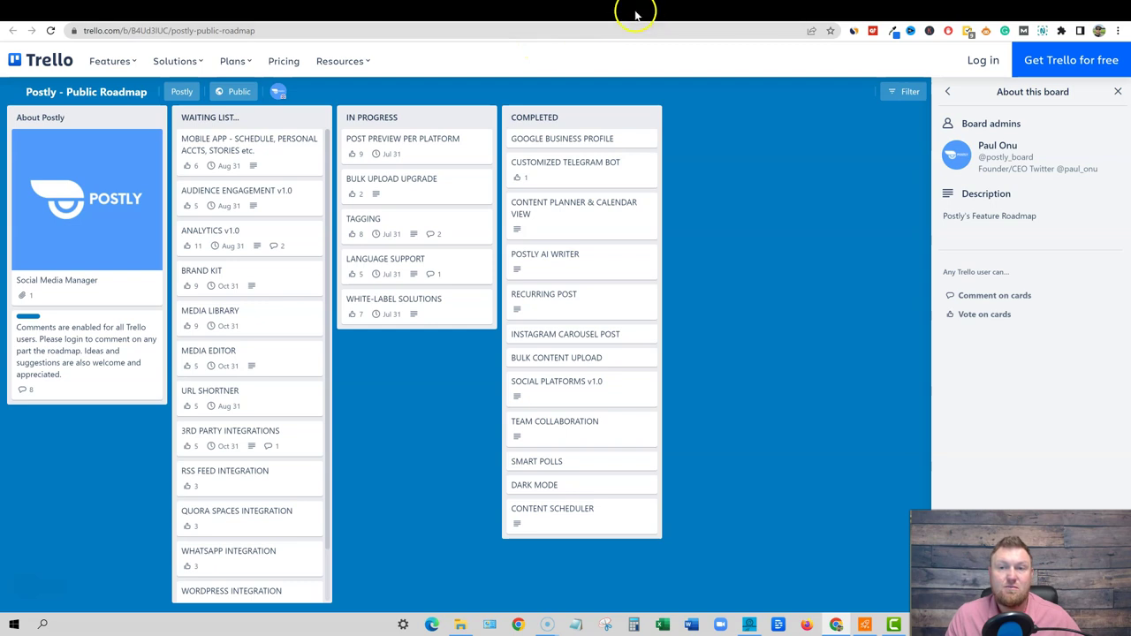
Switch to the Postly website's home page and review its supported social platforms and main feature overview
{"action": "left_click", "coordinate": [688, 11]}
{"action": "scroll", "coordinate": [581, 239], "scroll_direction": "up", "scroll_amount": 3}
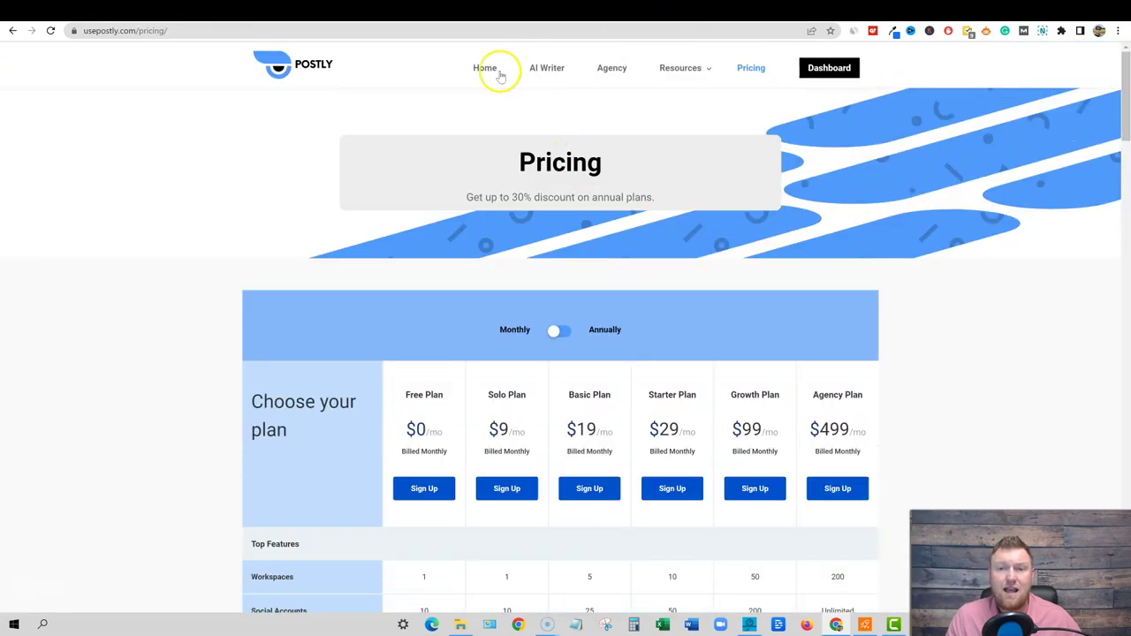
{"action": "left_click", "coordinate": [499, 76]}
{"action": "scroll", "coordinate": [858, 247], "scroll_direction": "down", "scroll_amount": 5}
{"action": "left_click", "coordinate": [661, 146]}
{"action": "scroll", "coordinate": [661, 146], "scroll_direction": "up", "scroll_amount": 1}
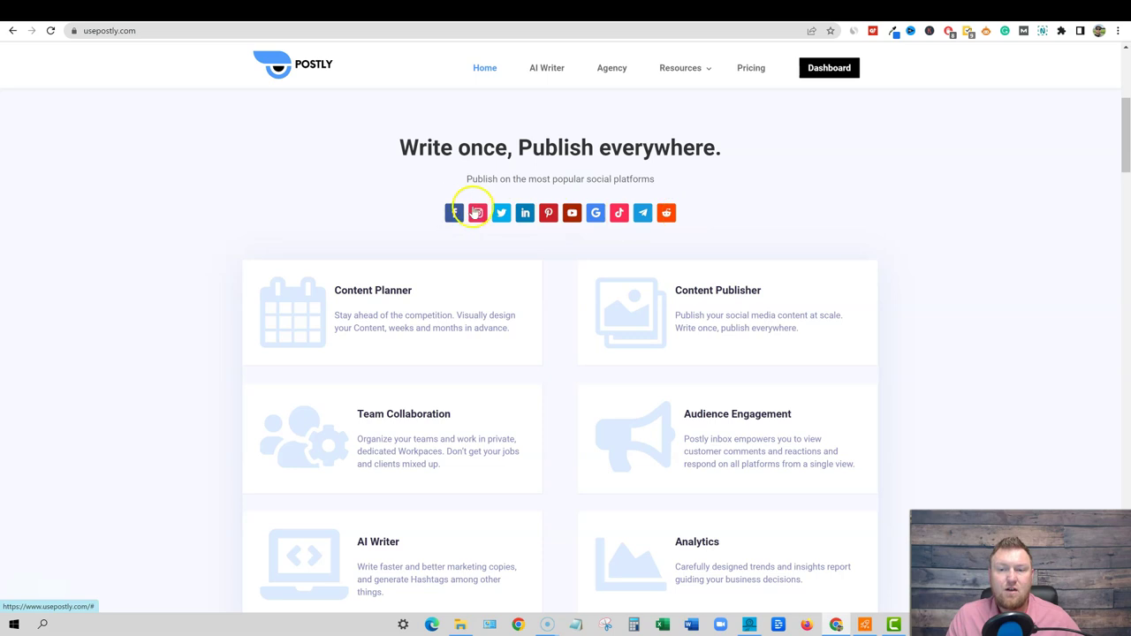
{"action": "scroll", "coordinate": [575, 285], "scroll_direction": "down", "scroll_amount": 2}
{"action": "scroll", "coordinate": [407, 214], "scroll_direction": "up", "scroll_amount": 1}
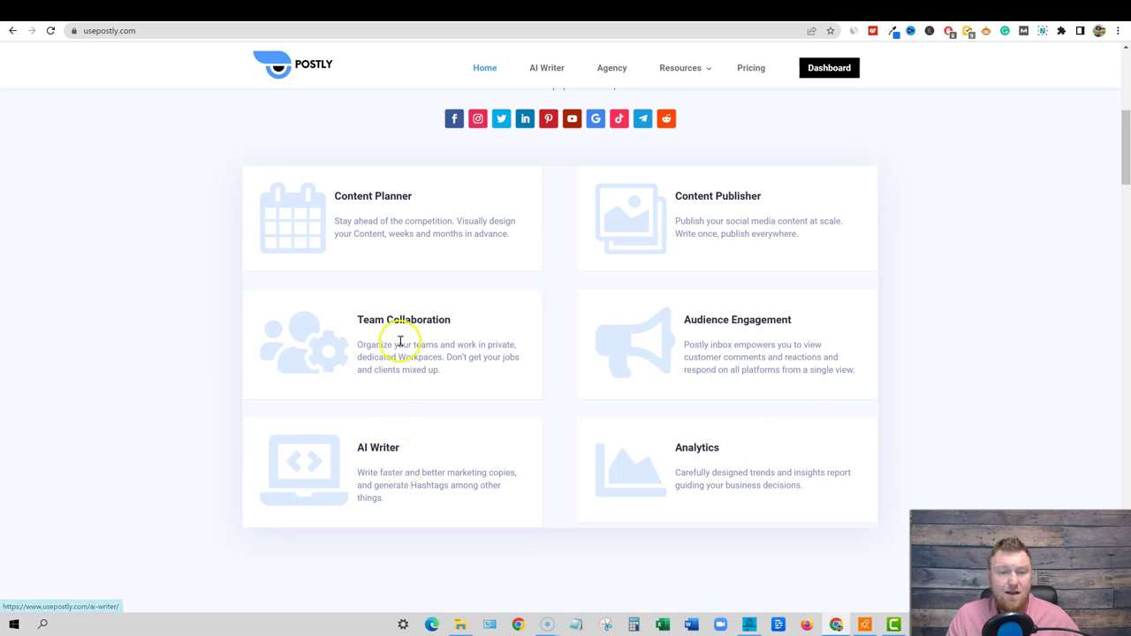
Review the detailed feature cards on Postly's home page, from Workspaces down to Reddit Publishing
{"action": "scroll", "coordinate": [462, 371], "scroll_direction": "down", "scroll_amount": 6}
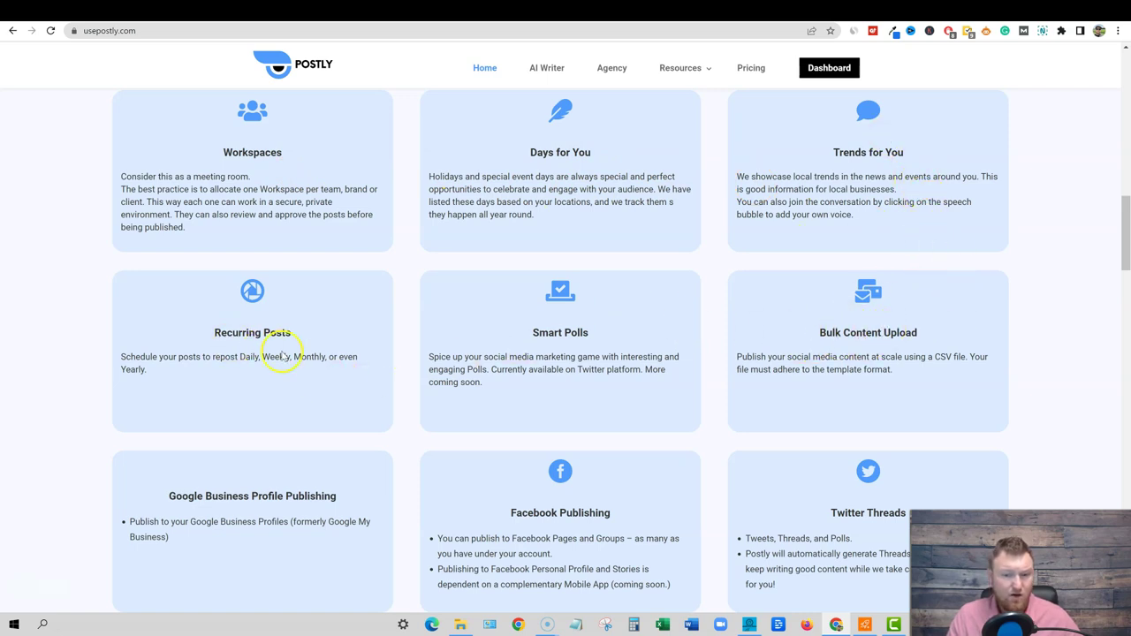
{"action": "scroll", "coordinate": [557, 460], "scroll_direction": "down", "scroll_amount": 2}
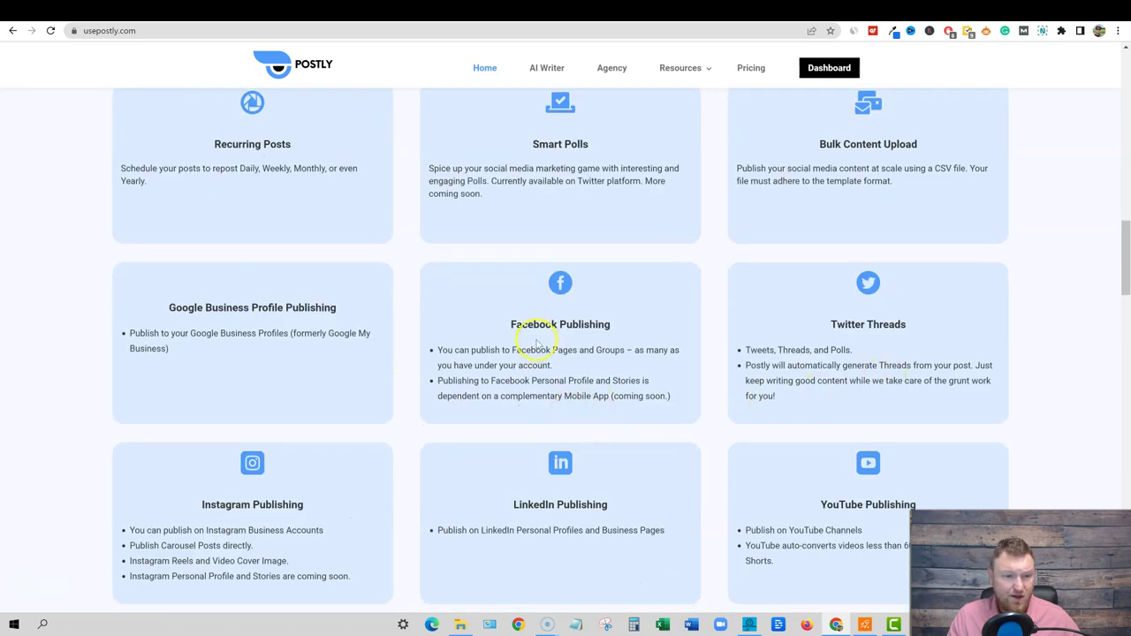
{"action": "scroll", "coordinate": [283, 362], "scroll_direction": "down", "scroll_amount": 4}
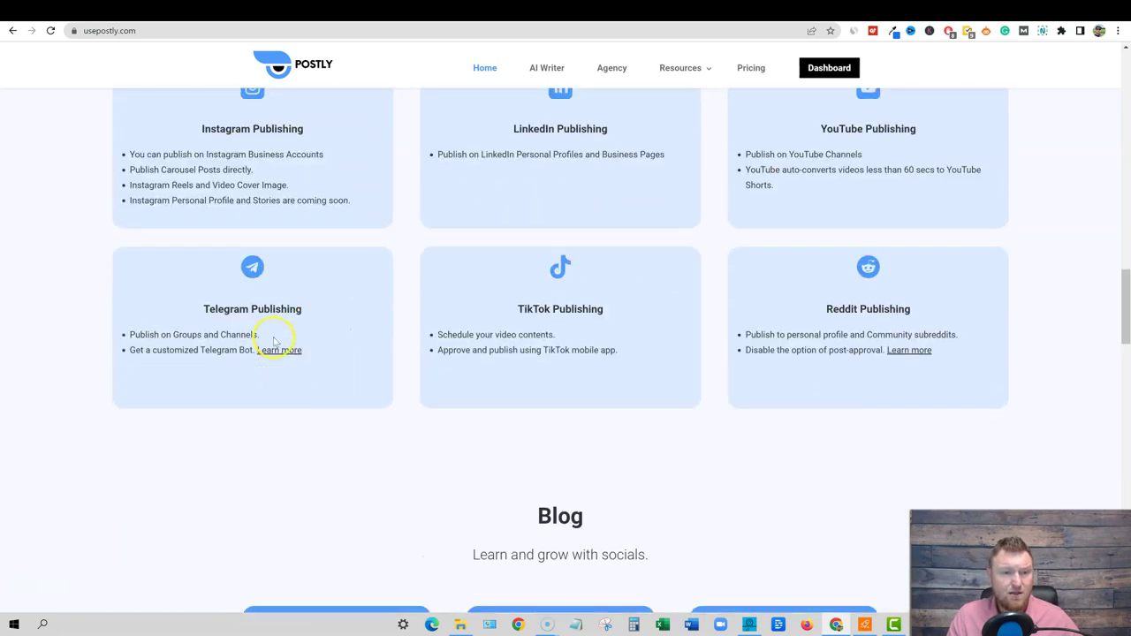
{"action": "scroll", "coordinate": [262, 192], "scroll_direction": "up", "scroll_amount": 1}
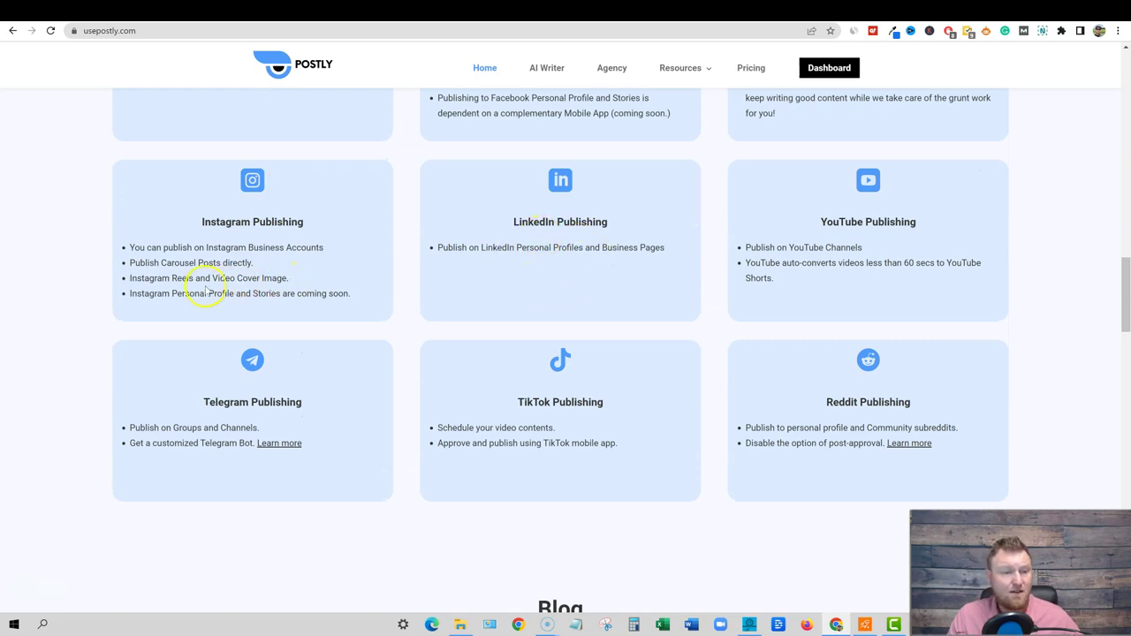
Highlight and read the Instagram Reels, Instagram Stories and YouTube Shorts notes in the publishing cards
{"action": "left_click_drag", "start_coordinate": [222, 275], "coordinate": [253, 277]}
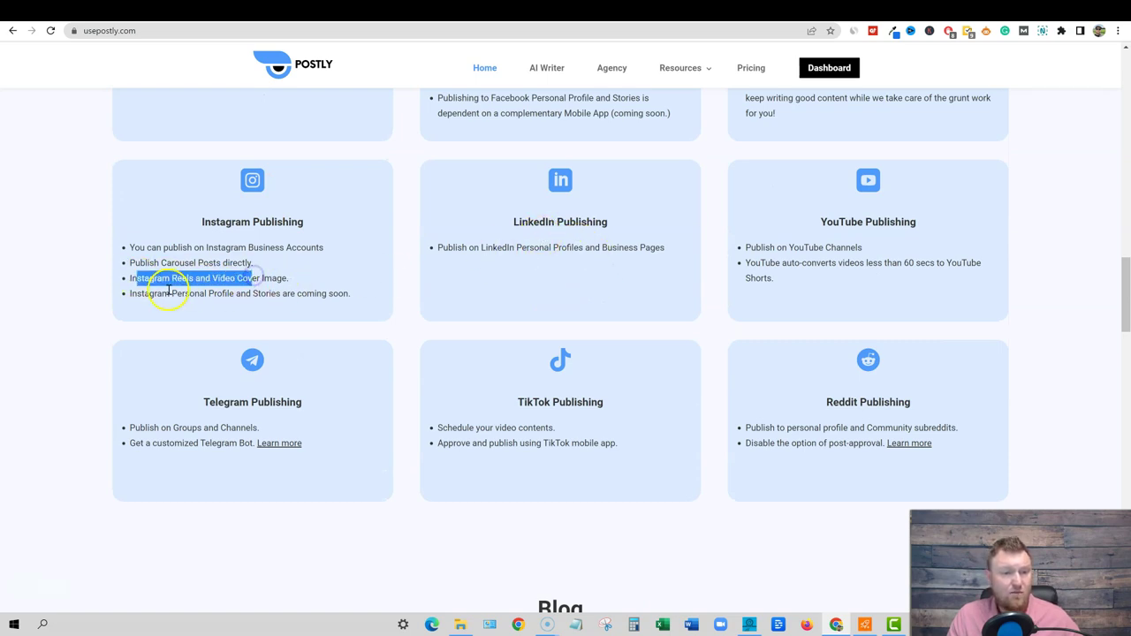
{"action": "left_click_drag", "start_coordinate": [159, 295], "coordinate": [281, 295]}
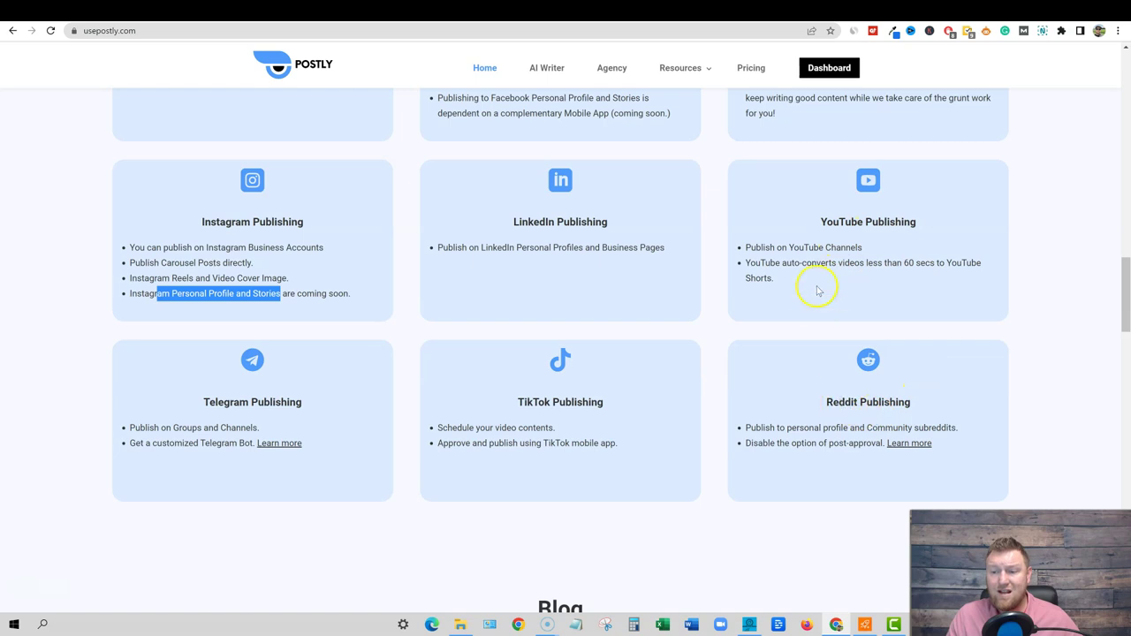
{"action": "left_click_drag", "start_coordinate": [749, 248], "coordinate": [942, 314]}
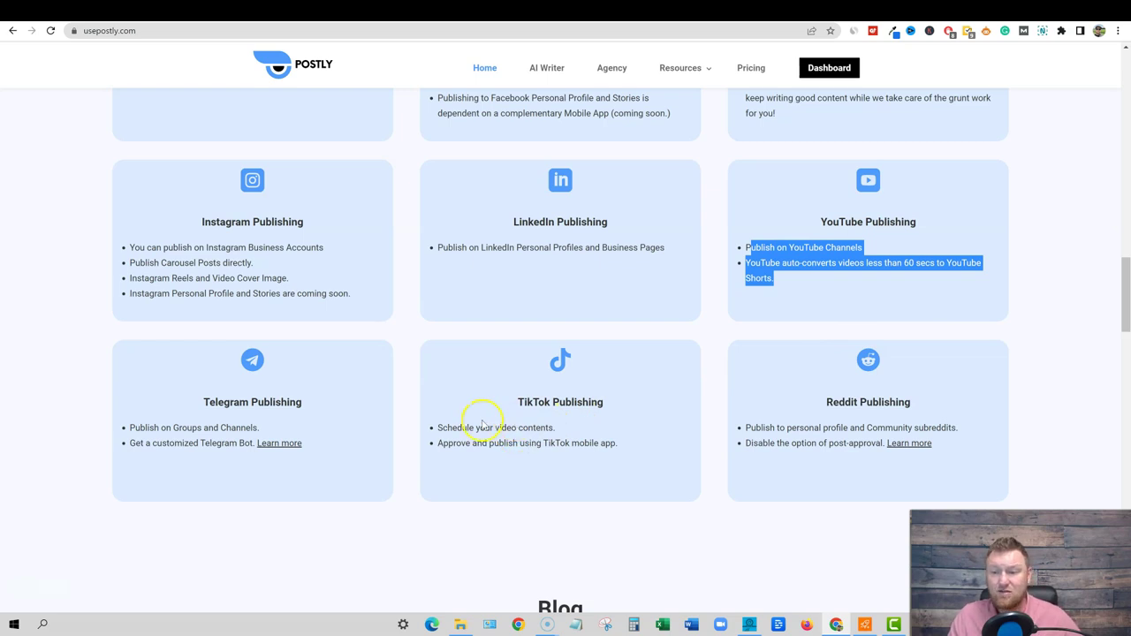
{"action": "scroll", "coordinate": [434, 452], "scroll_direction": "down", "scroll_amount": 3}
{"action": "scroll", "coordinate": [448, 448], "scroll_direction": "up", "scroll_amount": 5}
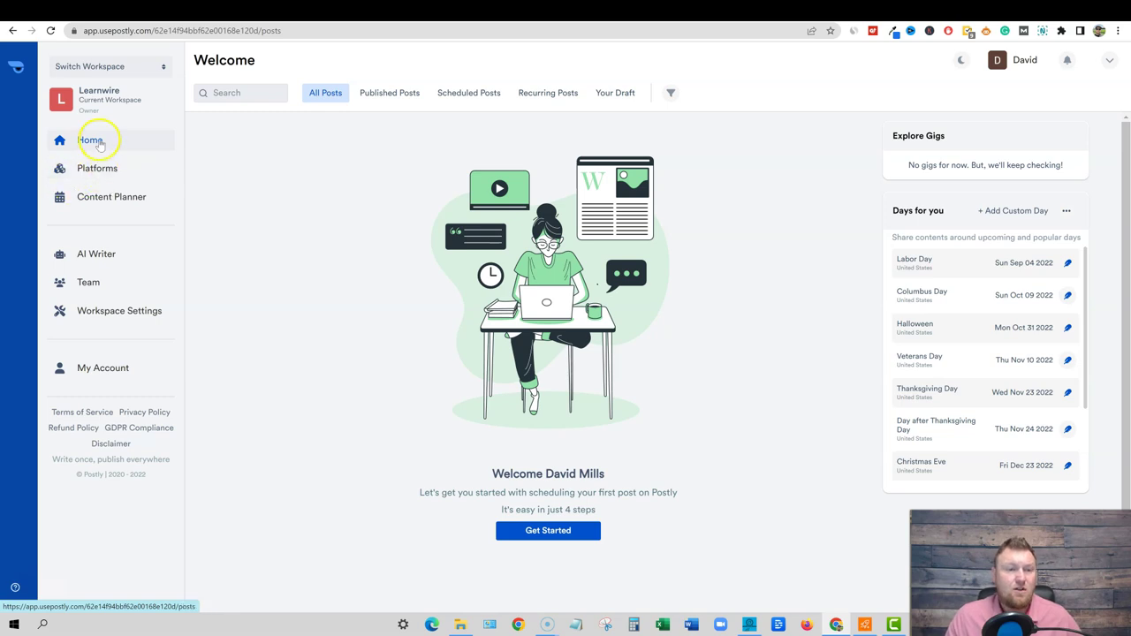
Look over the Content Planner calendar and the Platforms page in the Postly dashboard, and return to Home
{"action": "left_click", "coordinate": [119, 198]}
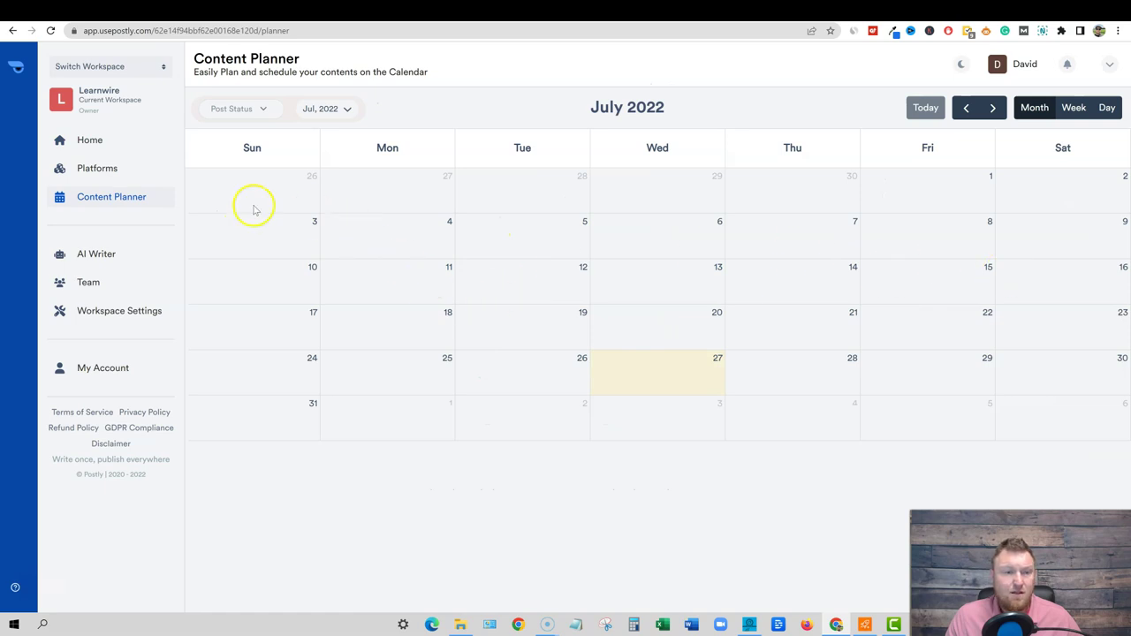
{"action": "left_click", "coordinate": [108, 169]}
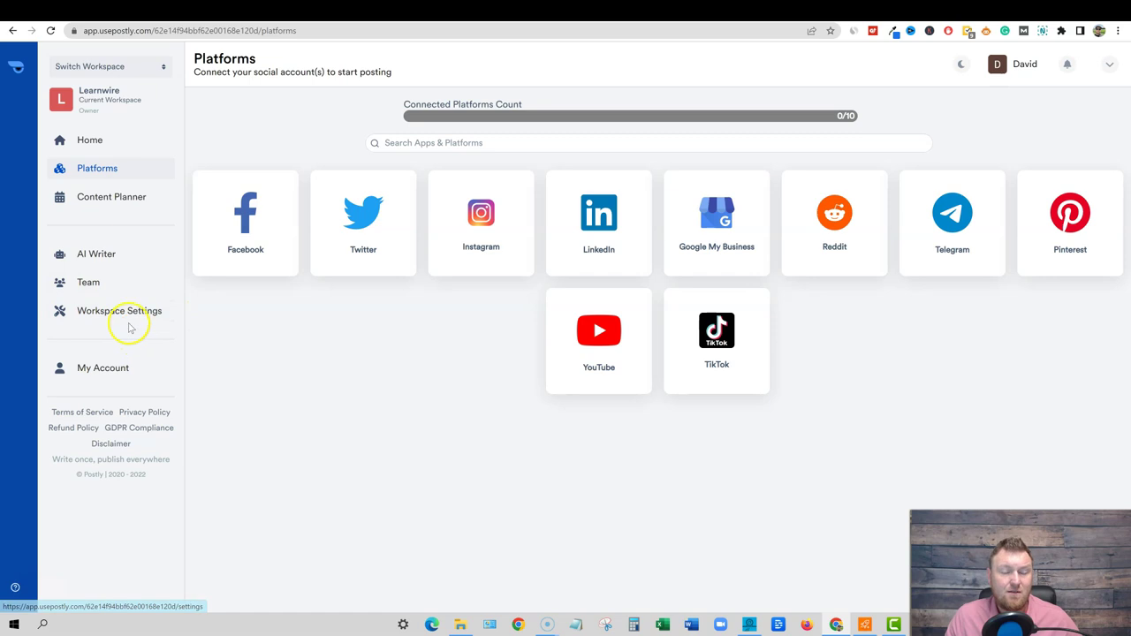
{"action": "left_click", "coordinate": [90, 142]}
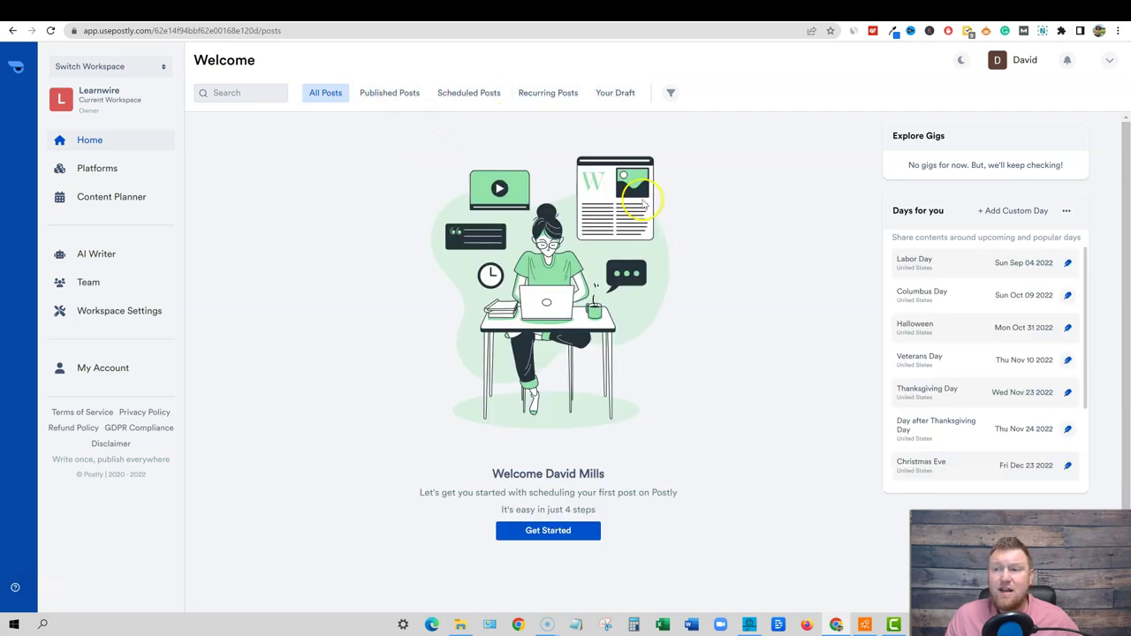
Add the Facebook account on the Platforms page and connect its Learnwirereviews page for publishing
{"action": "left_click", "coordinate": [97, 168]}
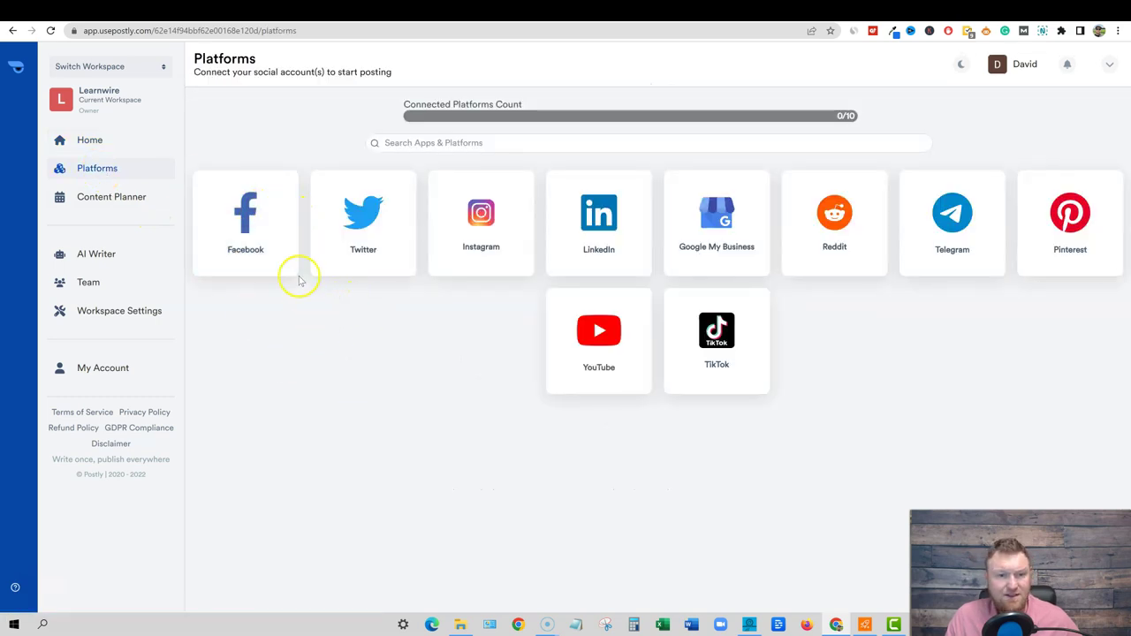
{"action": "left_click", "coordinate": [248, 222]}
{"action": "left_click", "coordinate": [642, 308]}
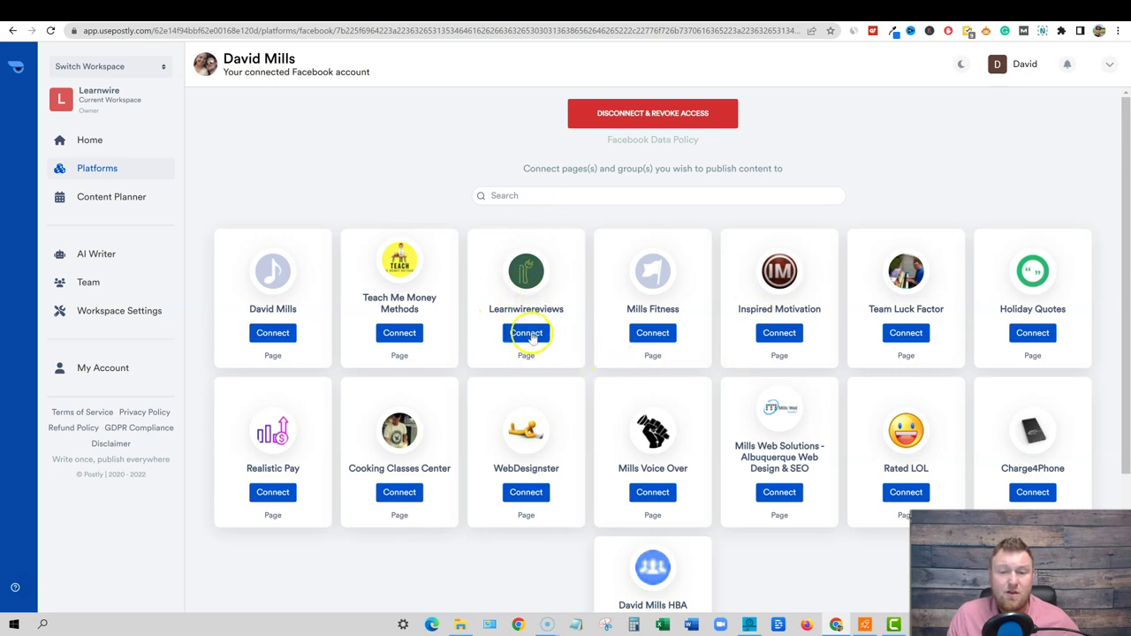
{"action": "left_click", "coordinate": [530, 335]}
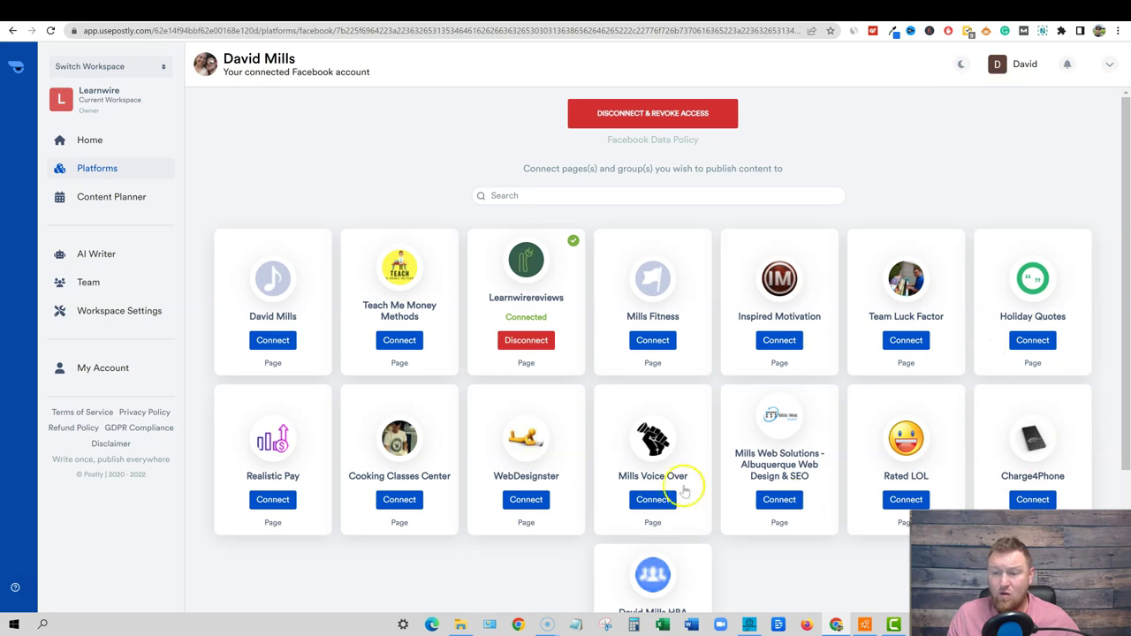
Try to connect the Facebook group listed after the pages
{"action": "scroll", "coordinate": [619, 459], "scroll_direction": "down", "scroll_amount": 3}
{"action": "left_click", "coordinate": [656, 432]}
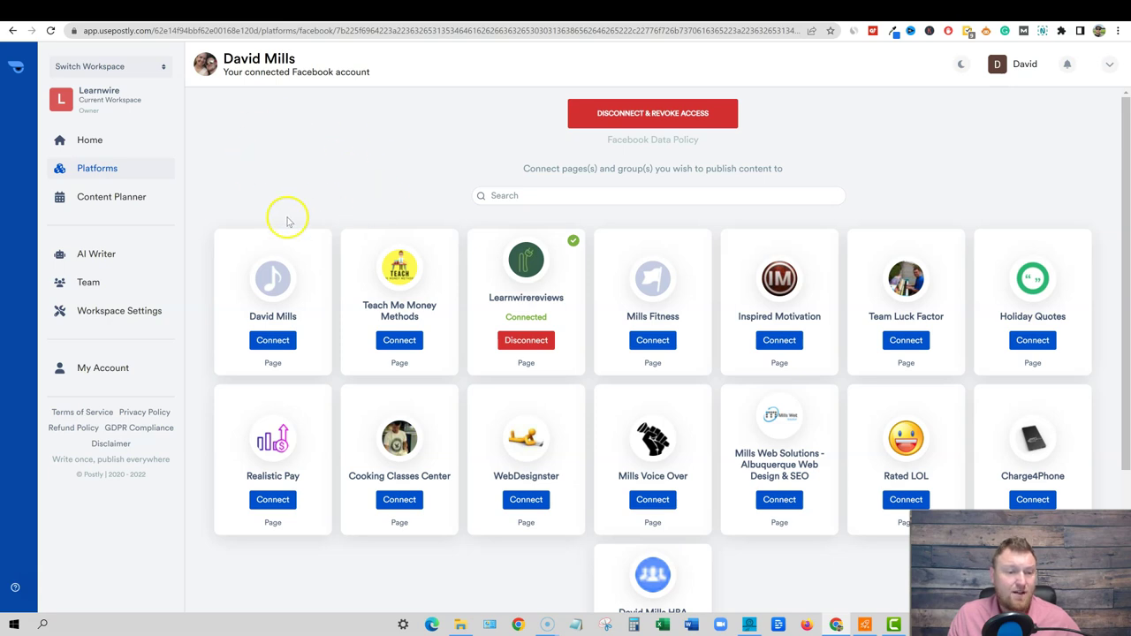
Connect TikTok by authorizing Postly to access the learnwire account, and return to the Platforms overview
{"action": "left_click", "coordinate": [97, 169]}
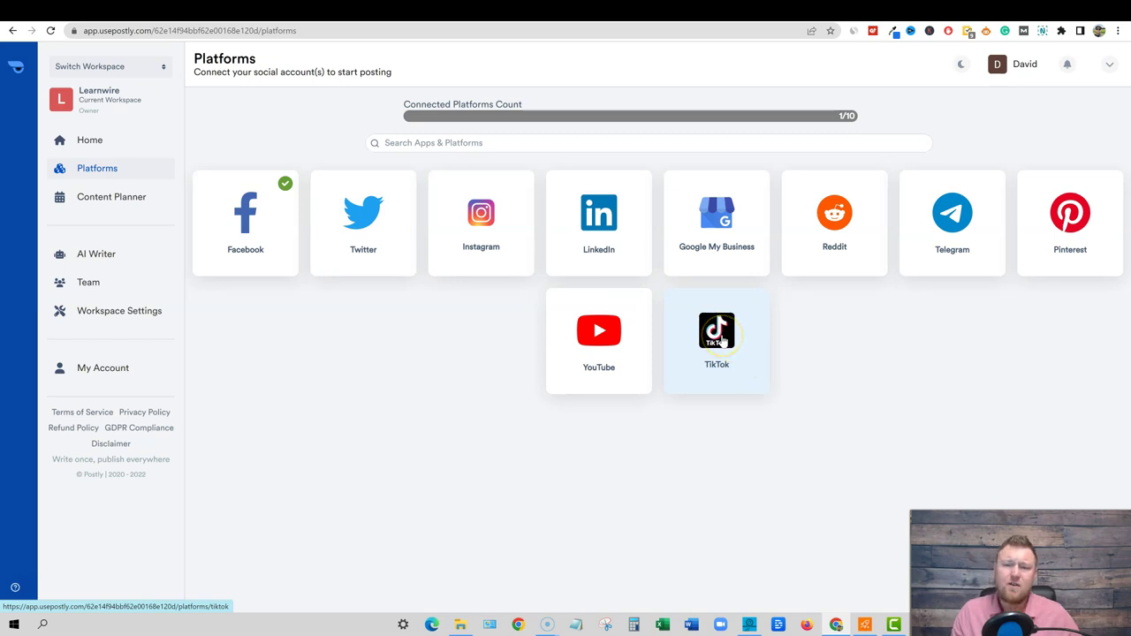
{"action": "left_click", "coordinate": [721, 343]}
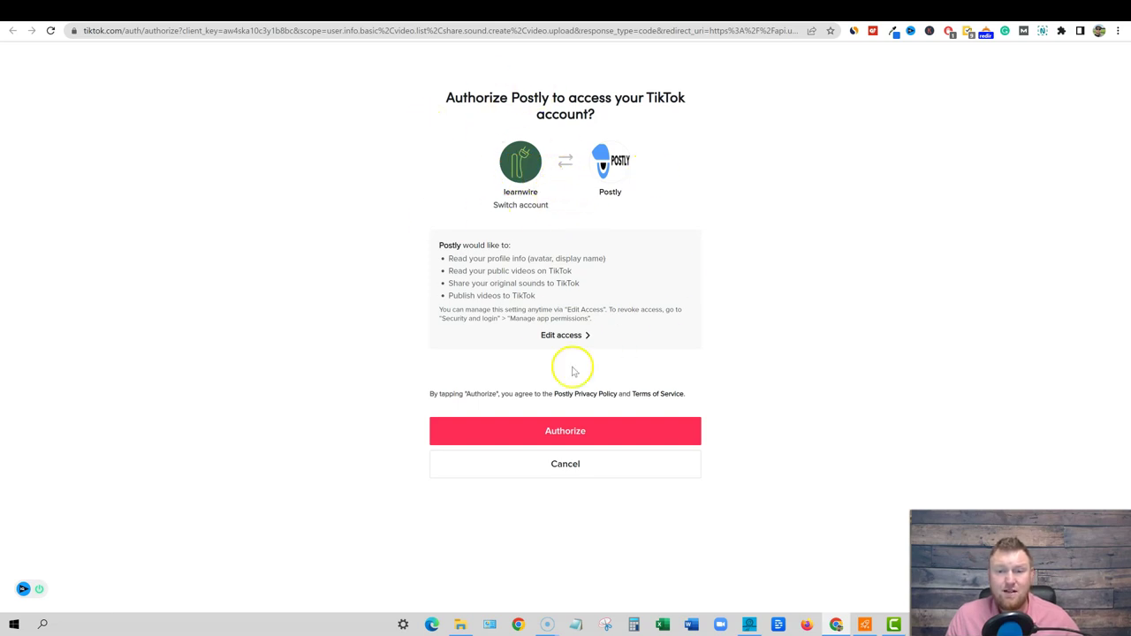
{"action": "left_click", "coordinate": [566, 431]}
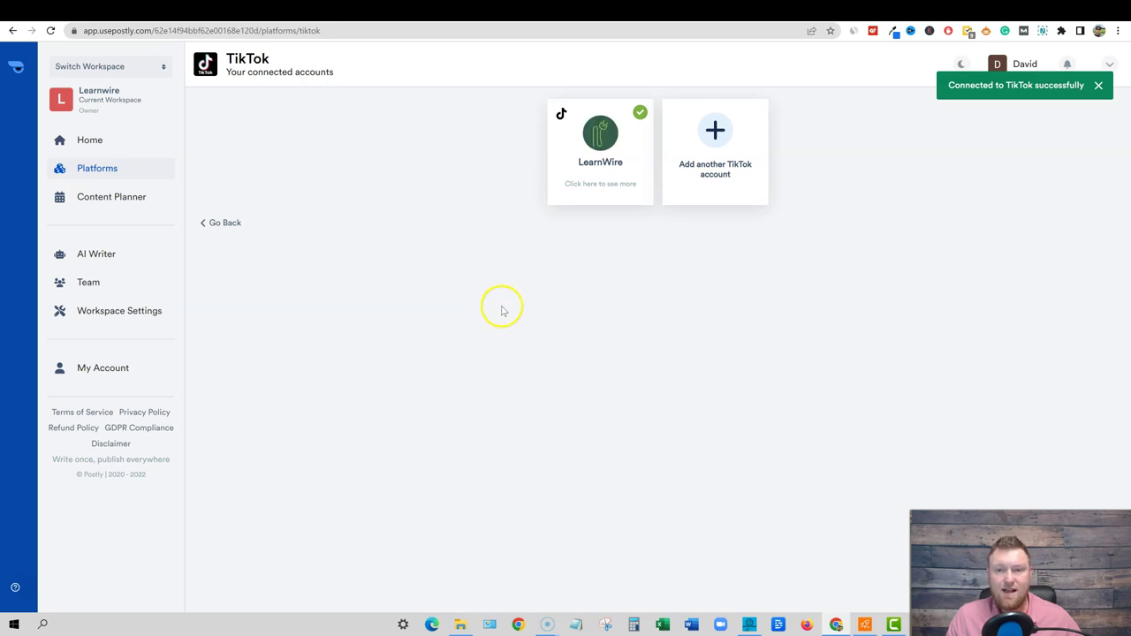
{"action": "left_click", "coordinate": [1060, 85]}
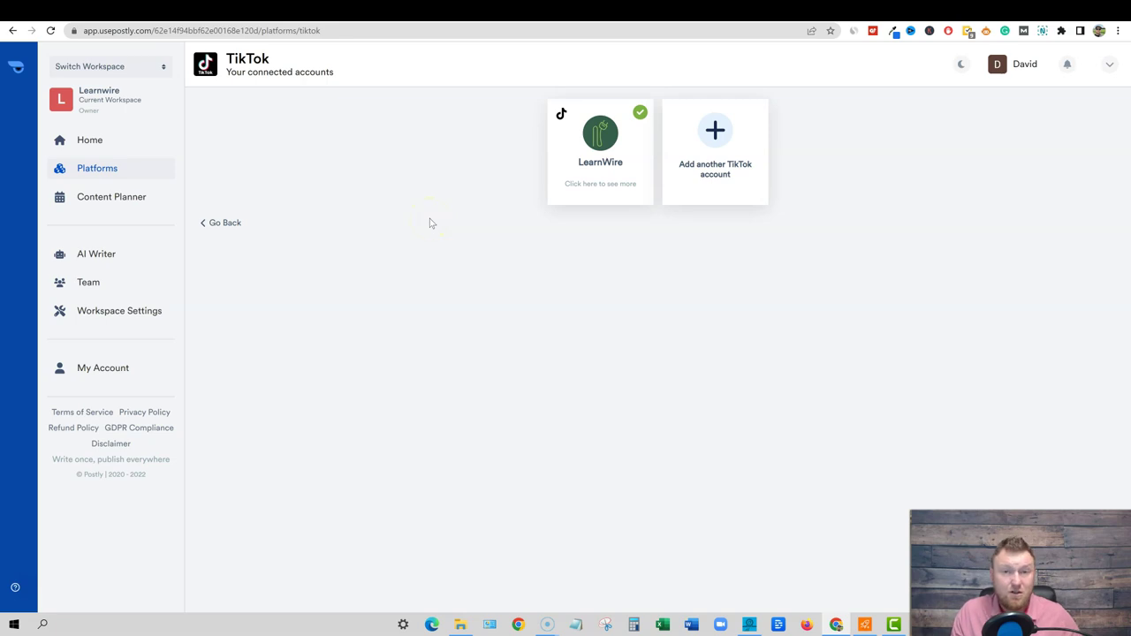
{"action": "left_click", "coordinate": [222, 223]}
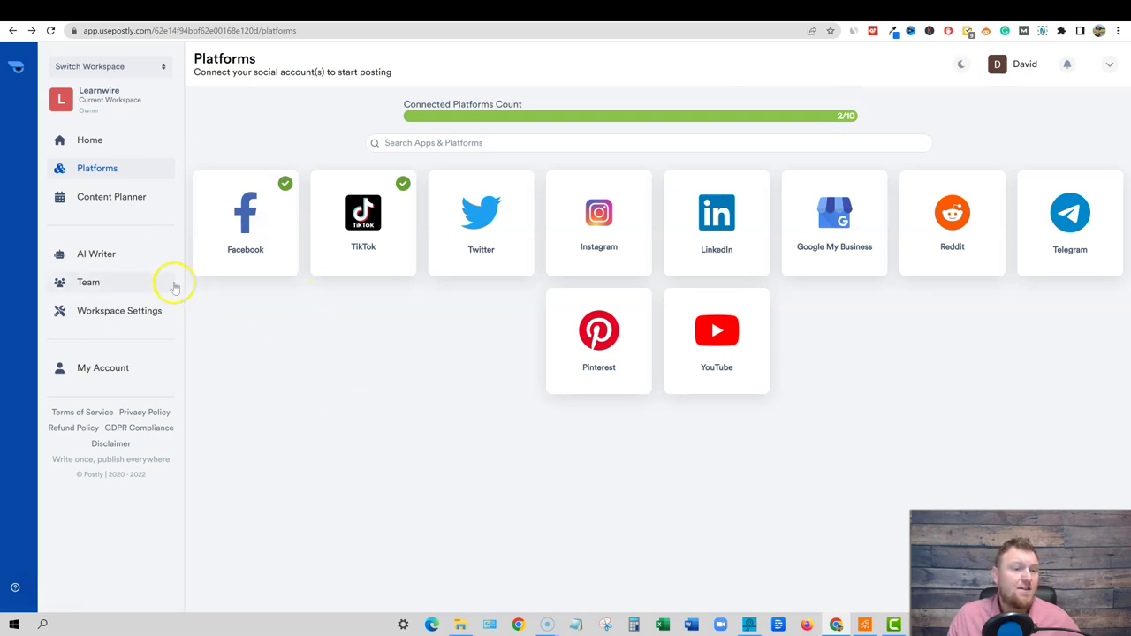
Open the post composer from Home and look over the Create a Poll form without creating a poll
{"action": "left_click", "coordinate": [90, 140]}
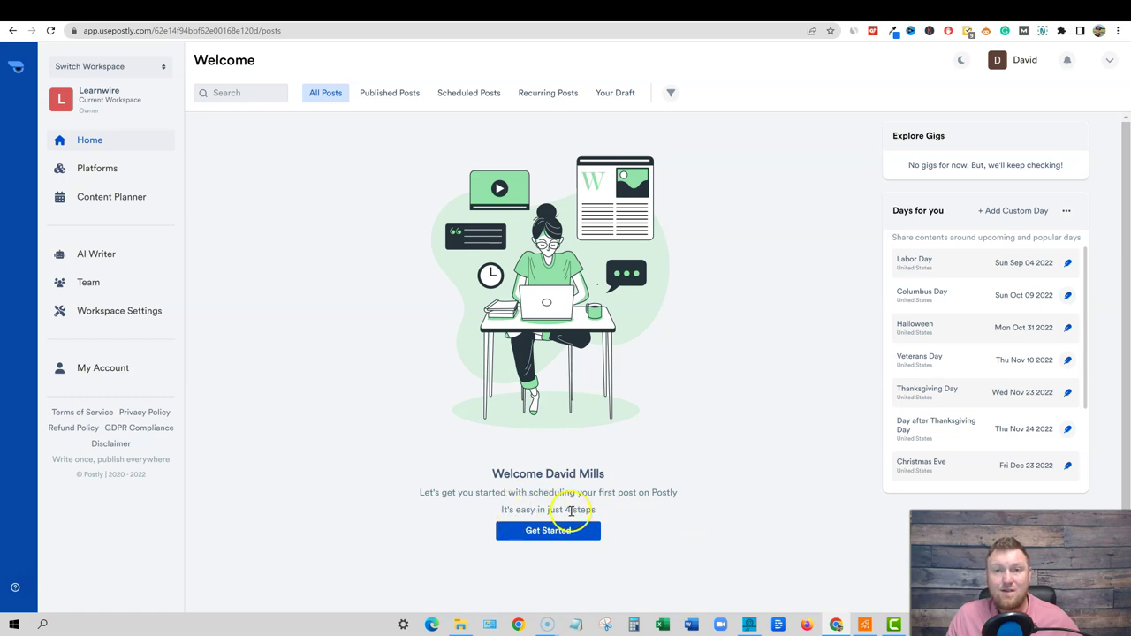
{"action": "left_click", "coordinate": [567, 534]}
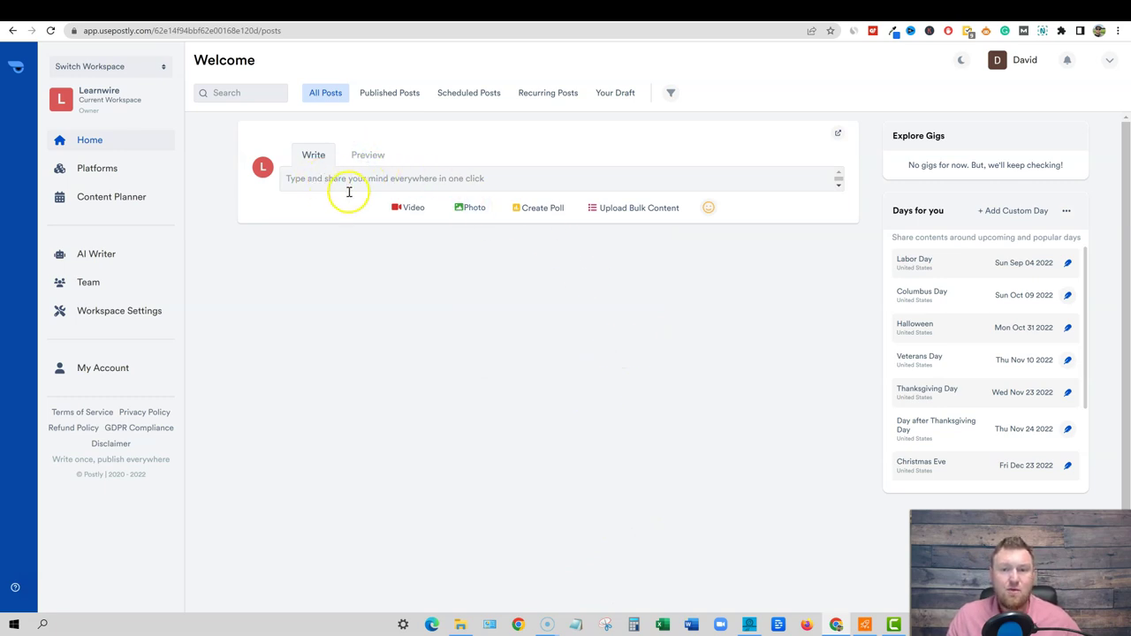
{"action": "left_click", "coordinate": [541, 209]}
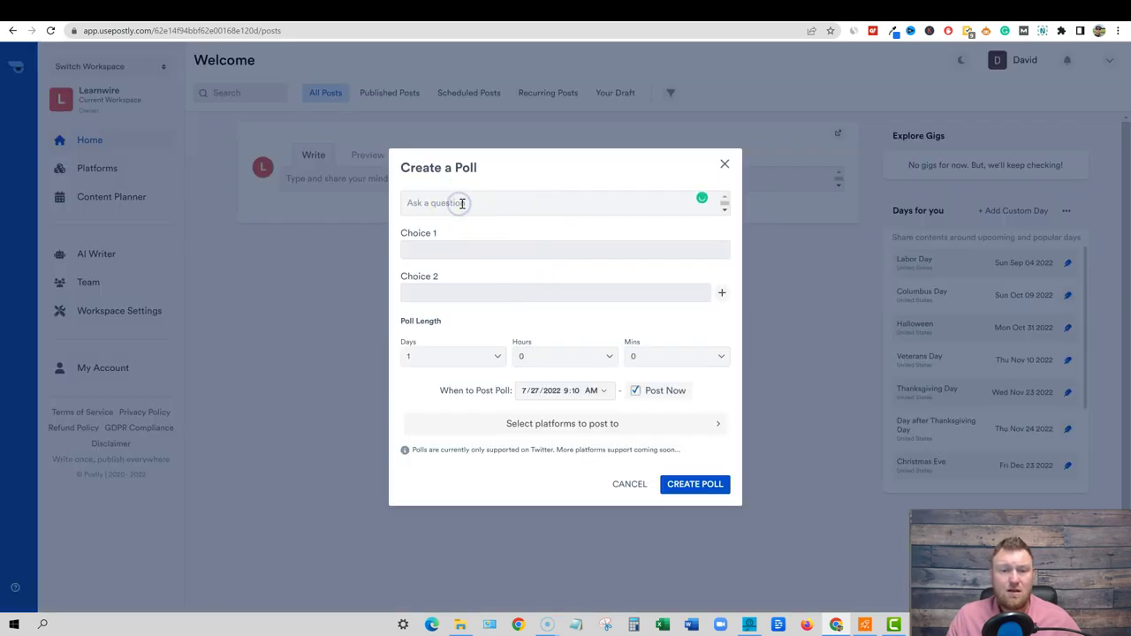
{"action": "left_click", "coordinate": [456, 244]}
{"action": "left_click", "coordinate": [450, 291]}
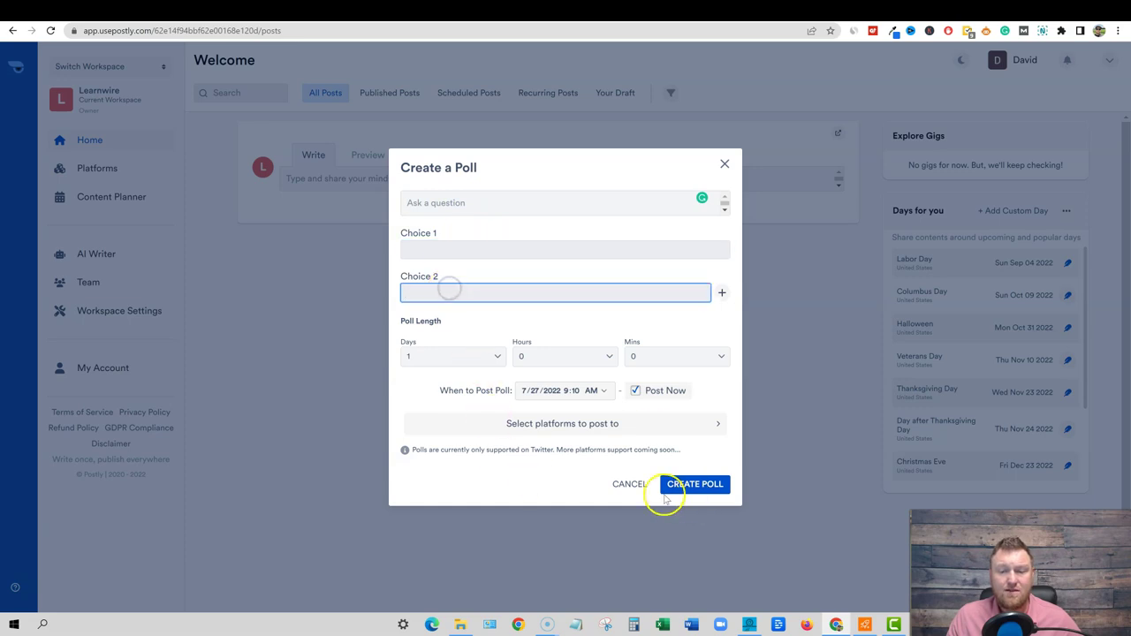
{"action": "left_click", "coordinate": [626, 483]}
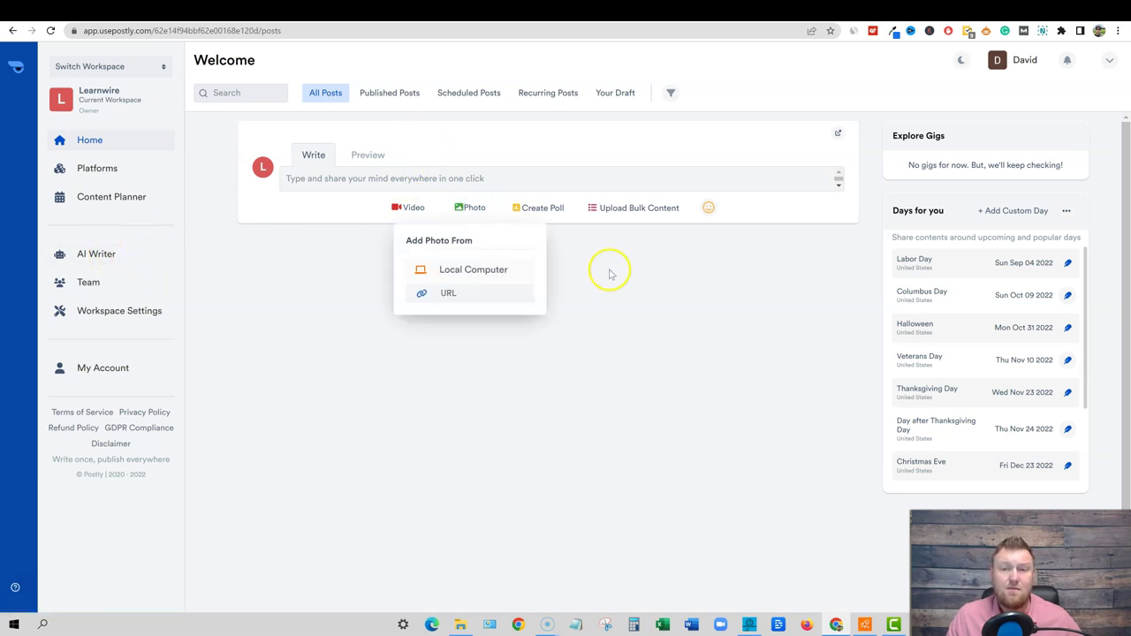
Check the source options for adding a photo in the post composer and close them
{"action": "left_click", "coordinate": [627, 254]}
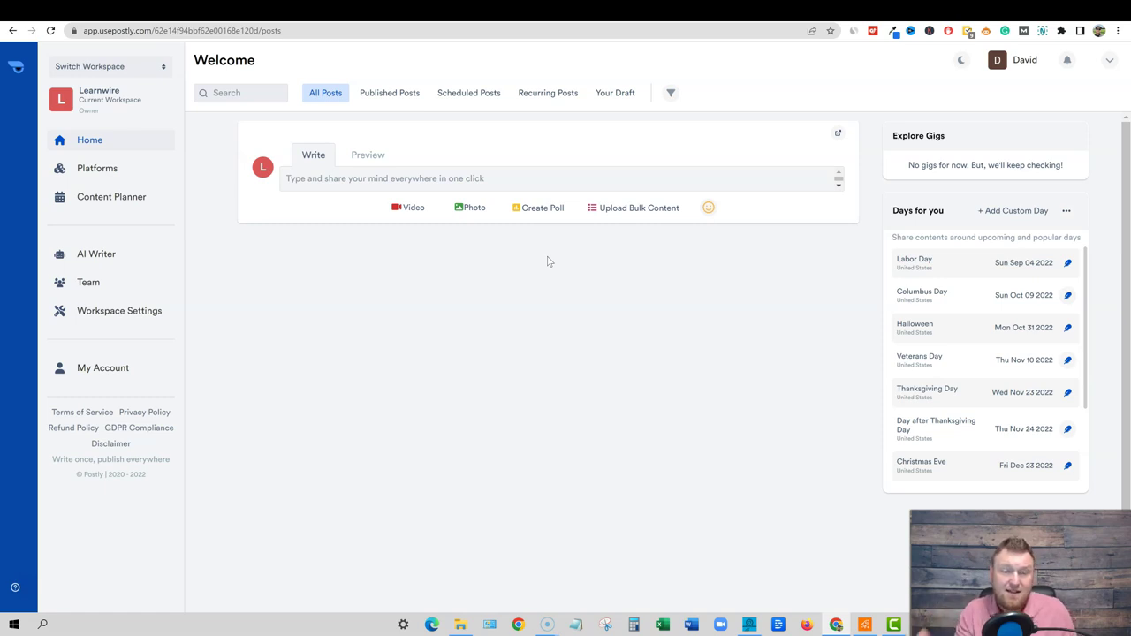
{"action": "left_click", "coordinate": [477, 210]}
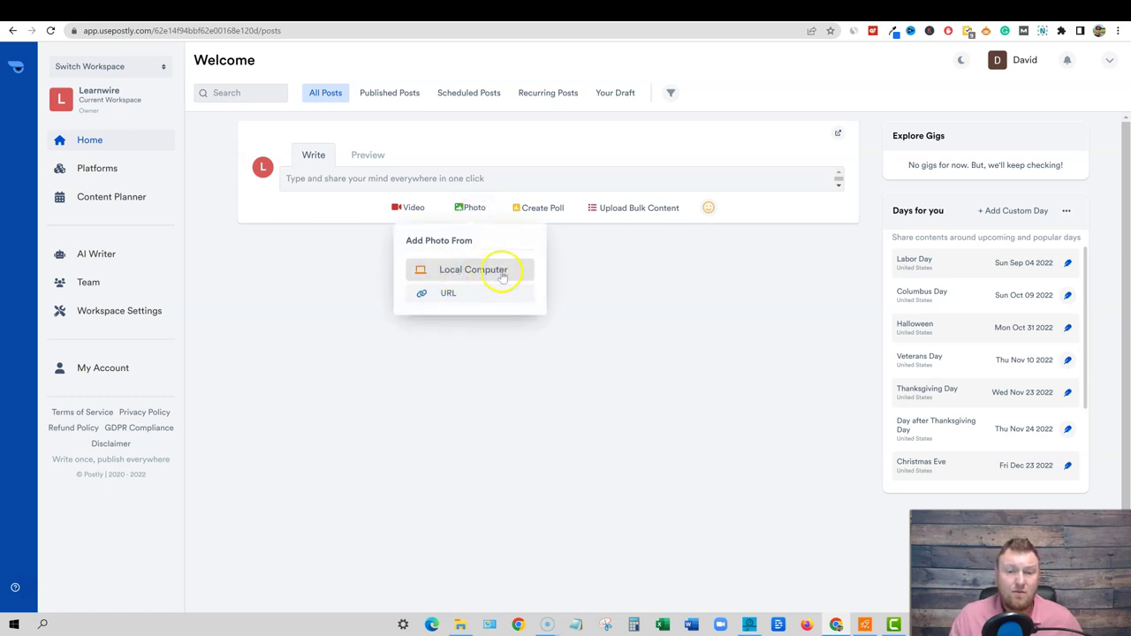
{"action": "left_click", "coordinate": [604, 260]}
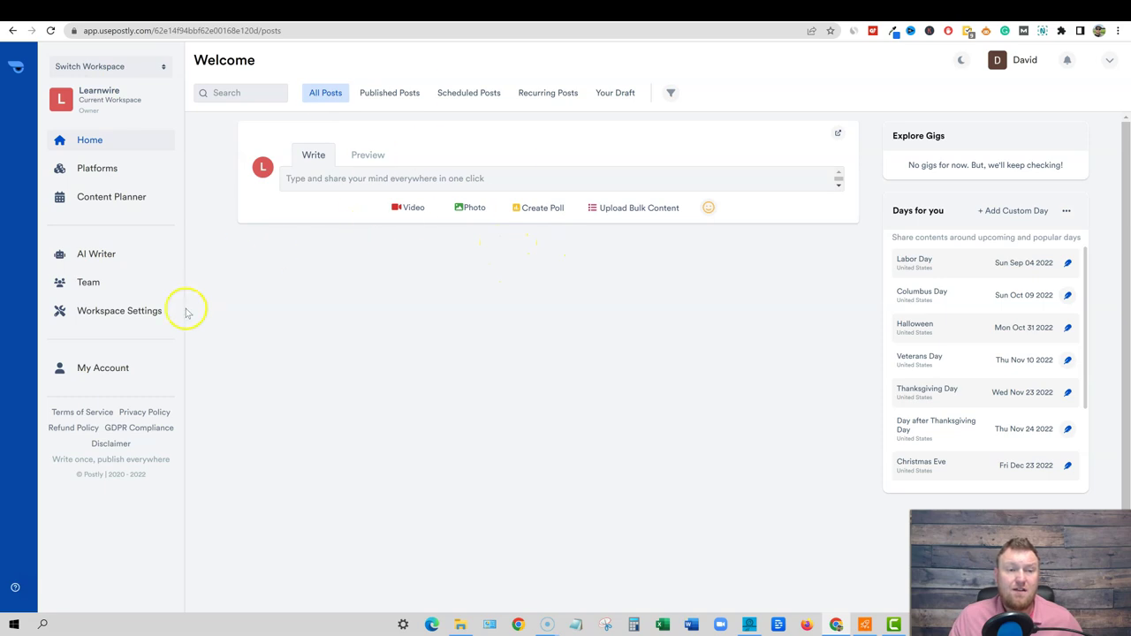
Generate two social media post ideas with AI Writer for "how to use software in your business" in a Professional tone
{"action": "left_click", "coordinate": [105, 254]}
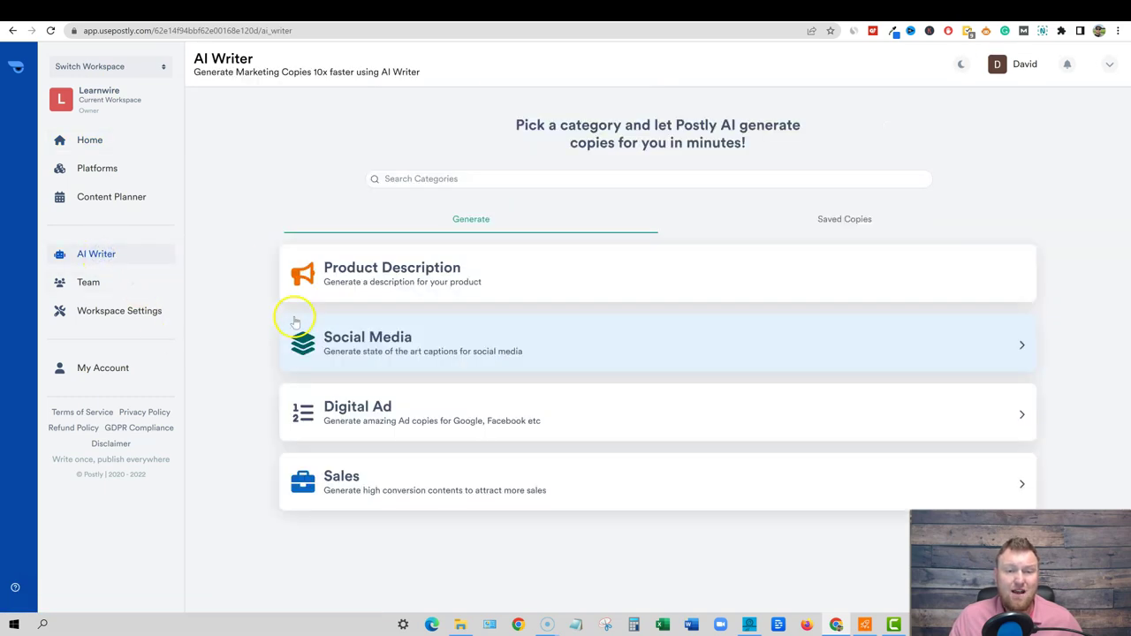
{"action": "left_click", "coordinate": [408, 345]}
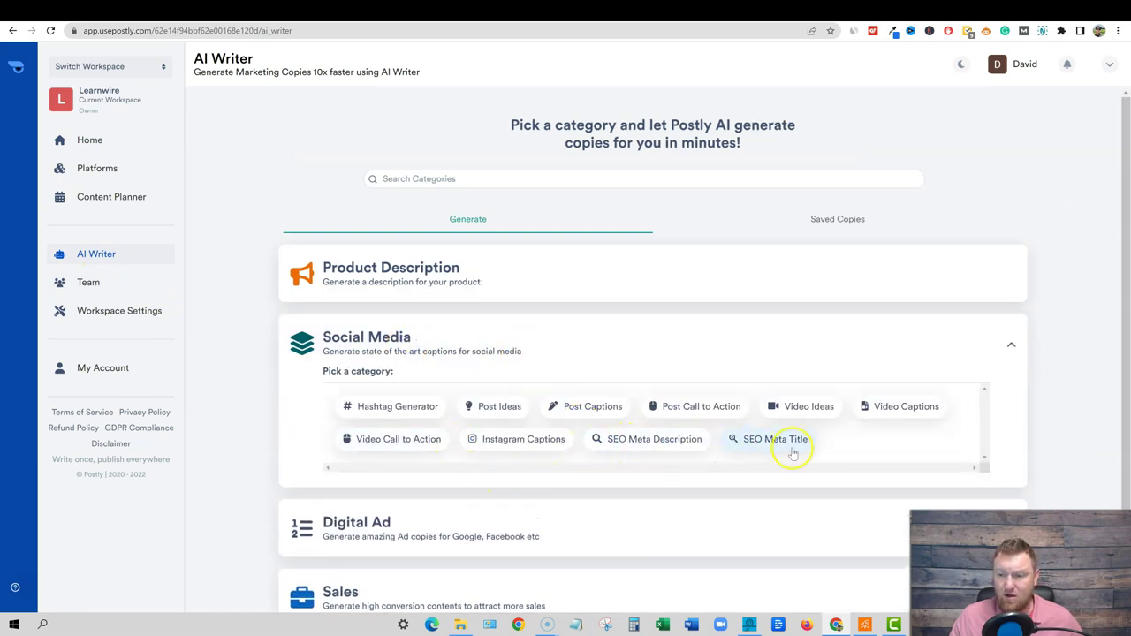
{"action": "left_click", "coordinate": [499, 407]}
{"action": "left_click", "coordinate": [379, 206]}
{"action": "type", "text": "how to use software in your business"}
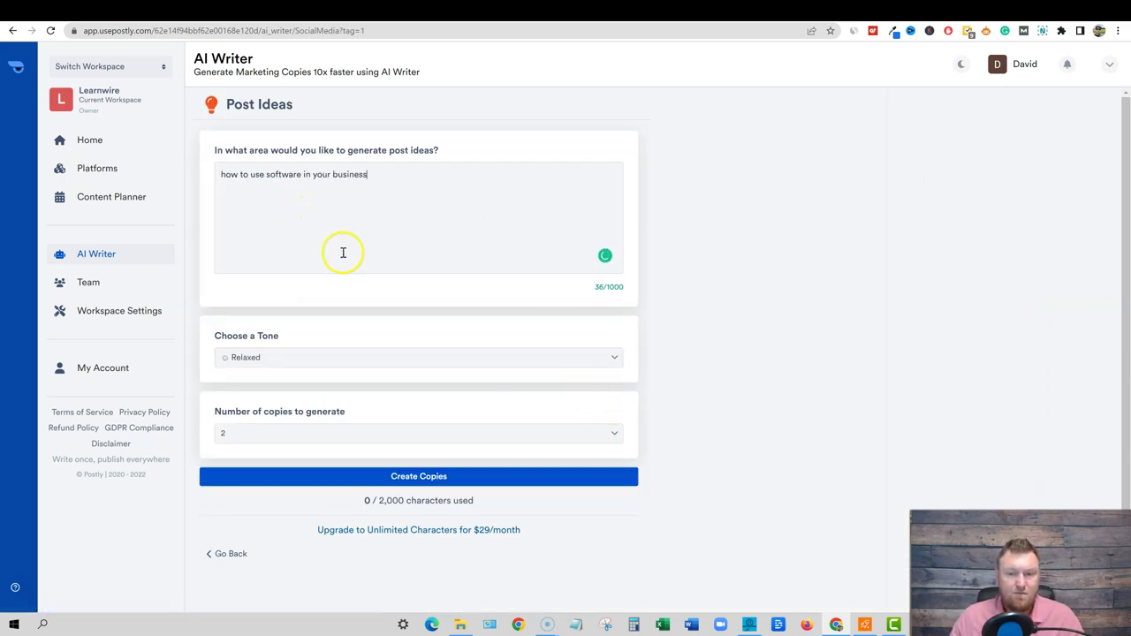
{"action": "left_click", "coordinate": [258, 358]}
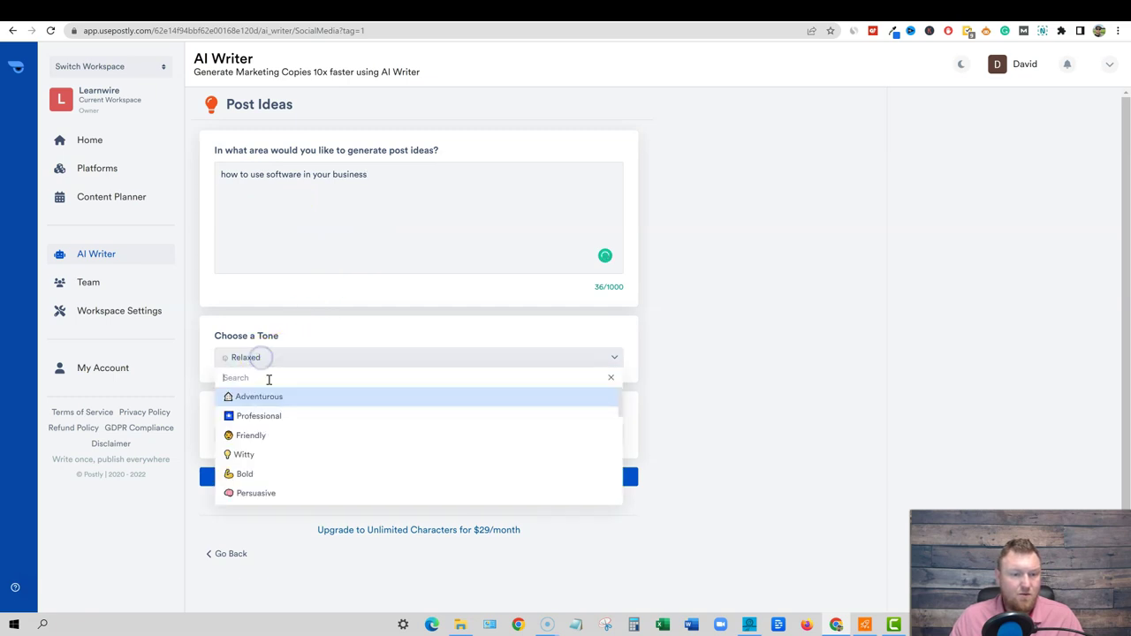
{"action": "left_click", "coordinate": [277, 413]}
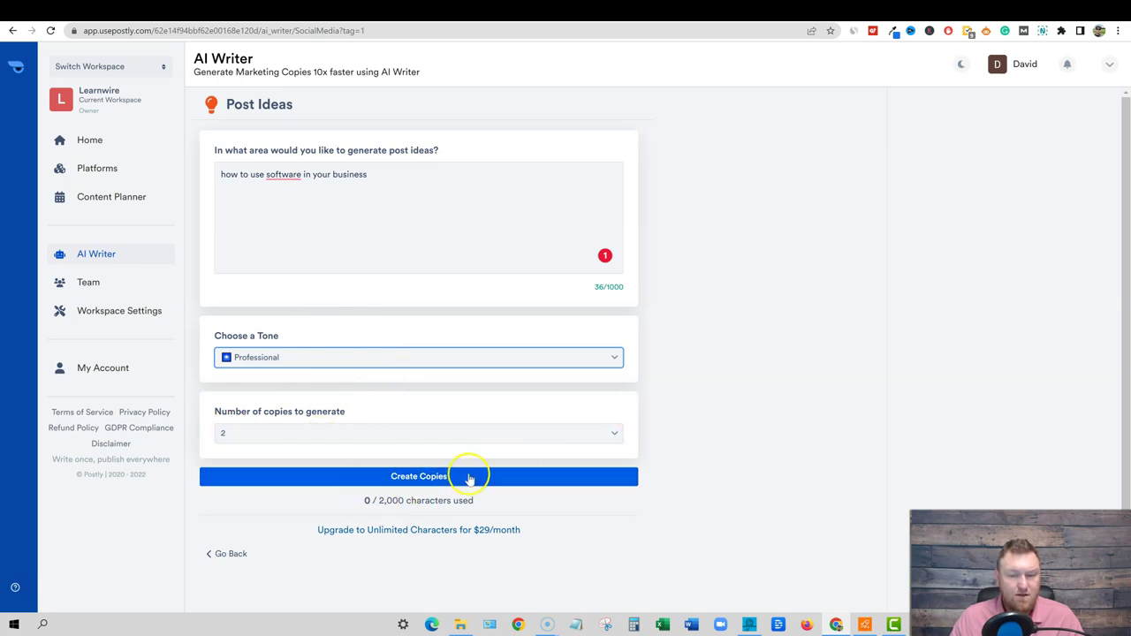
{"action": "left_click", "coordinate": [416, 475]}
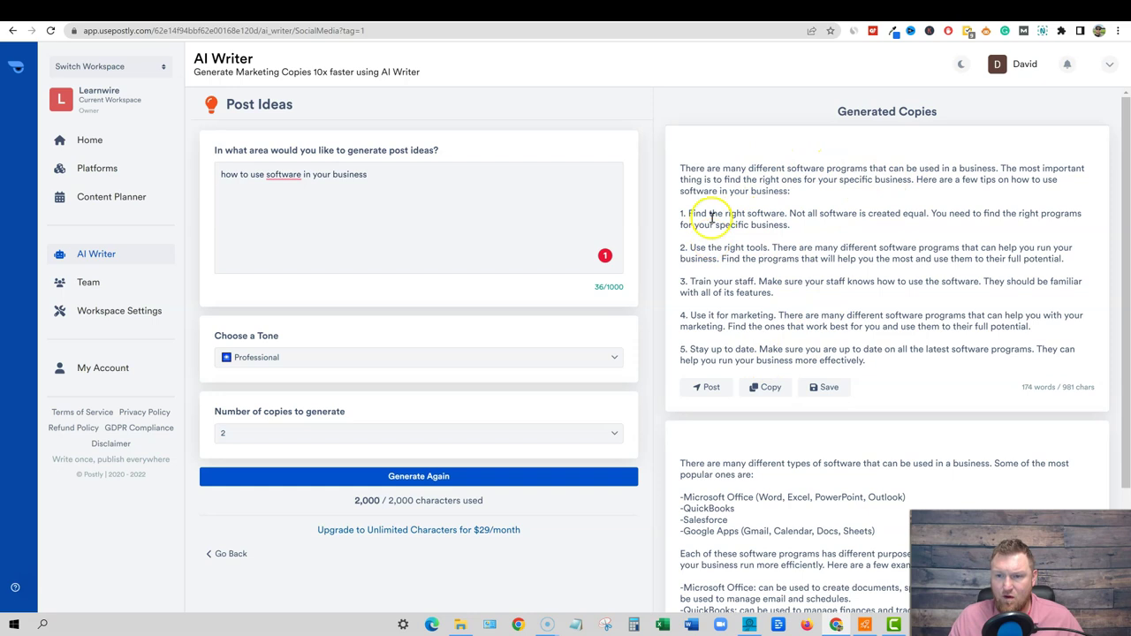
Review both generated copies and copy the text of the first tip, "Find the right software", without its number
{"action": "scroll", "coordinate": [778, 269], "scroll_direction": "down", "scroll_amount": 2}
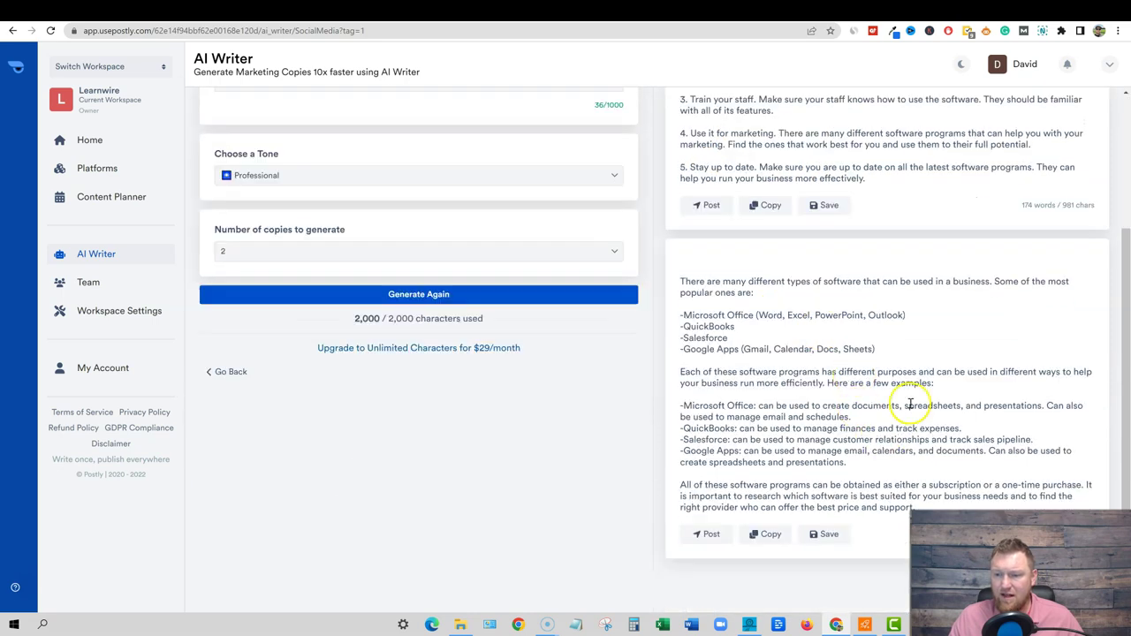
{"action": "scroll", "coordinate": [859, 428], "scroll_direction": "up", "scroll_amount": 1}
{"action": "scroll", "coordinate": [856, 426], "scroll_direction": "up", "scroll_amount": 2}
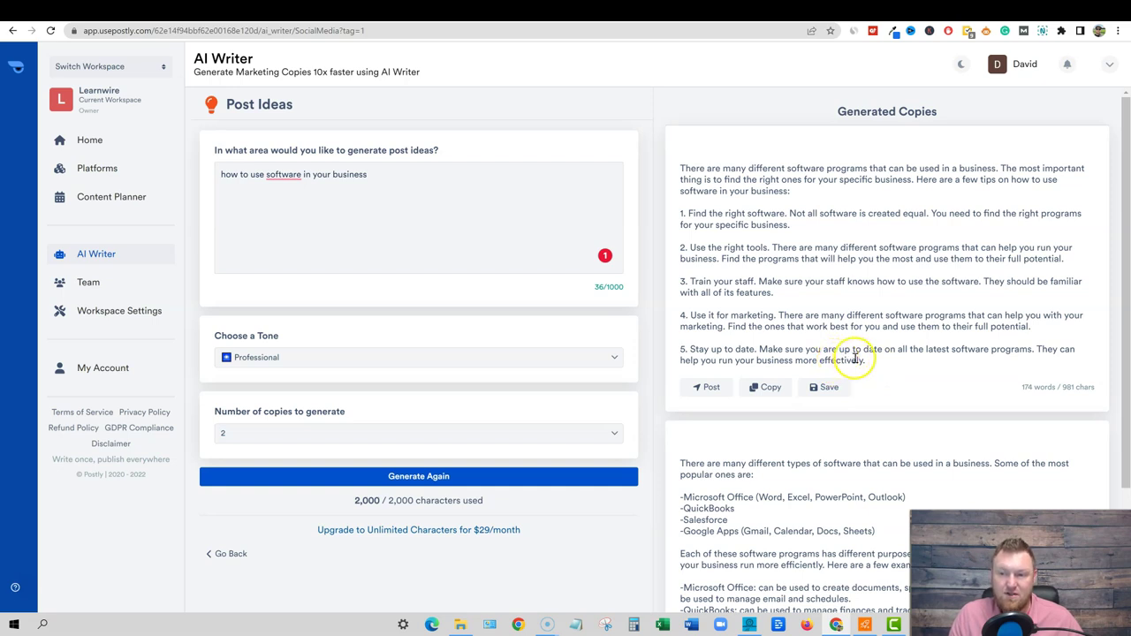
{"action": "left_click_drag", "start_coordinate": [791, 226], "coordinate": [667, 213]}
{"action": "left_click", "coordinate": [819, 226]}
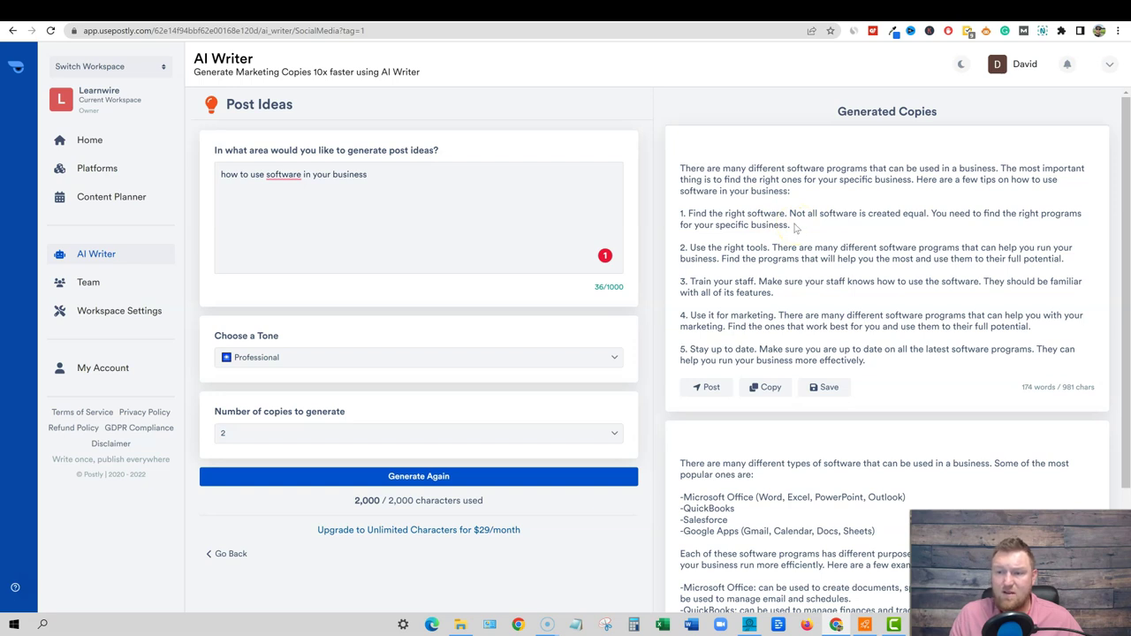
{"action": "left_click_drag", "start_coordinate": [794, 224], "coordinate": [710, 212]}
{"action": "key", "text": "ctrl+c"}
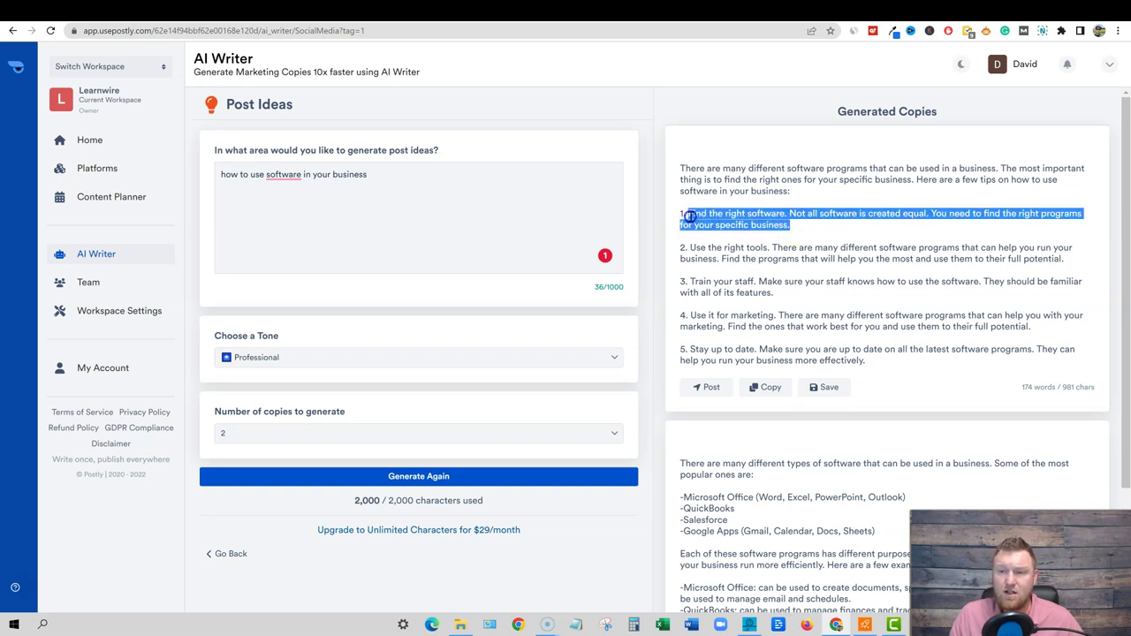
Save both generated post idea copies
{"action": "left_click", "coordinate": [824, 387]}
{"action": "scroll", "coordinate": [910, 482], "scroll_direction": "down", "scroll_amount": 2}
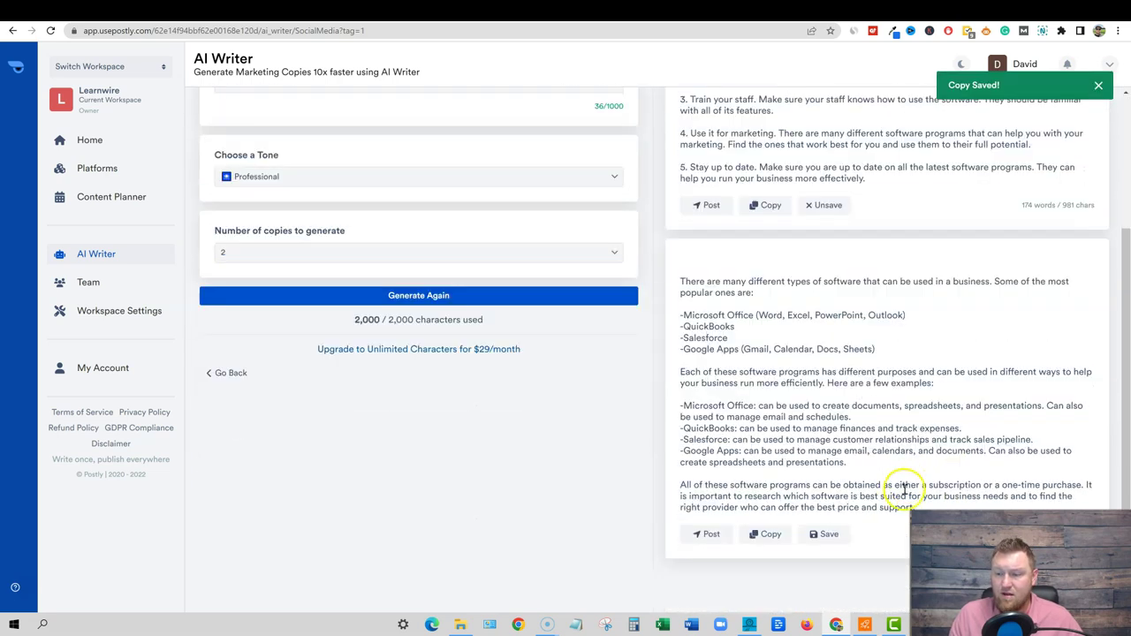
{"action": "left_click", "coordinate": [823, 533]}
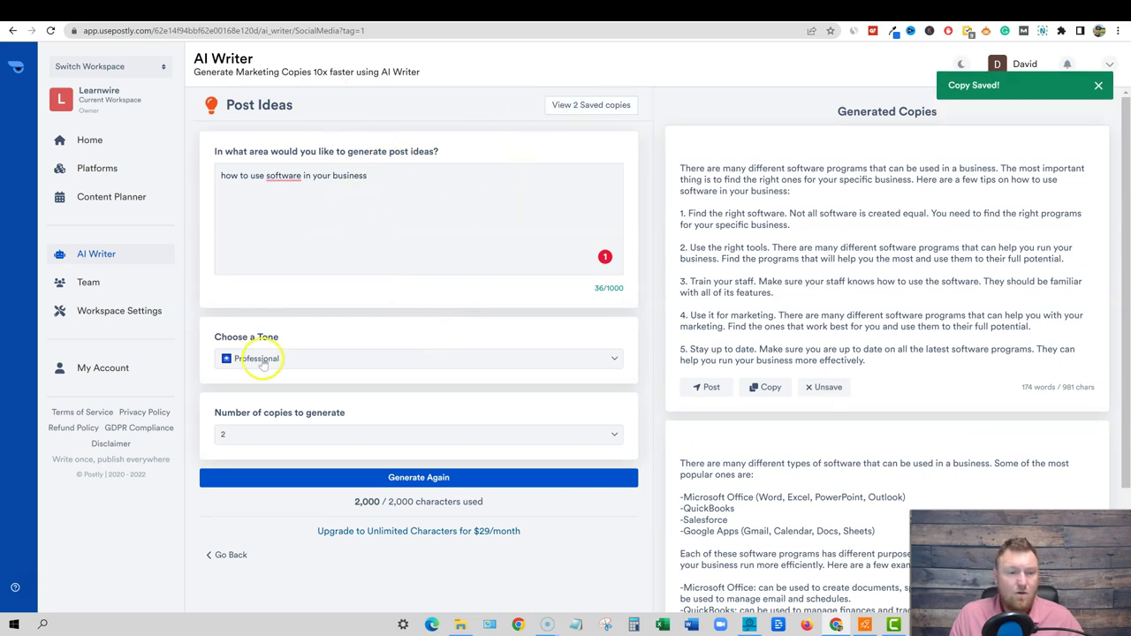
Open the Post Captions generator under Social Media and paste the copied software tip as its topic
{"action": "left_click", "coordinate": [231, 555]}
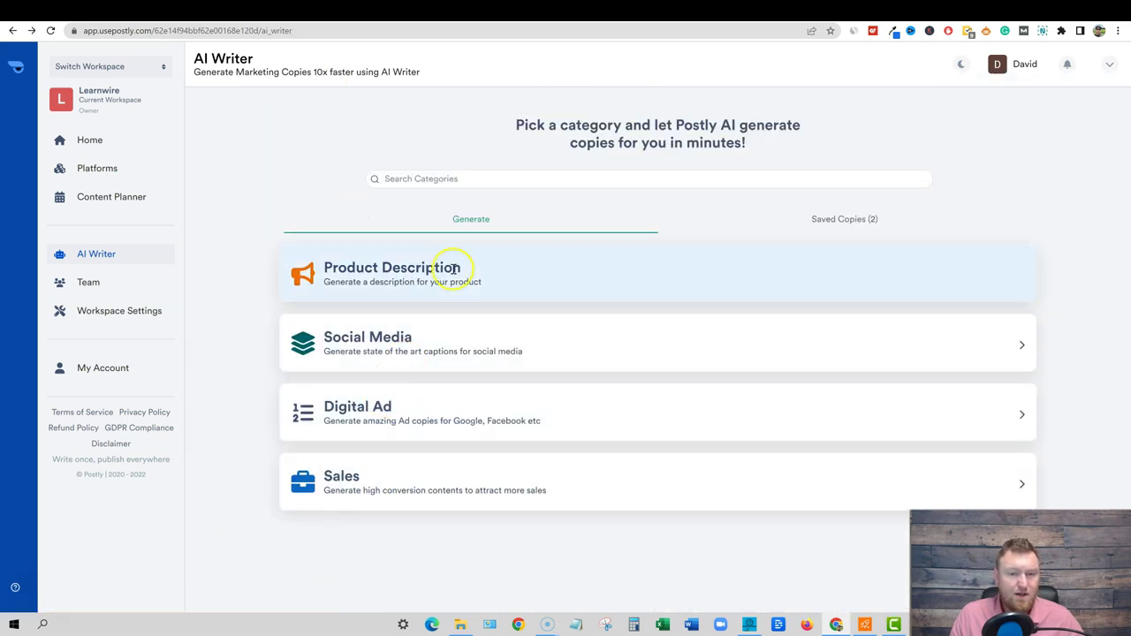
{"action": "left_click", "coordinate": [438, 341]}
{"action": "left_click", "coordinate": [501, 358]}
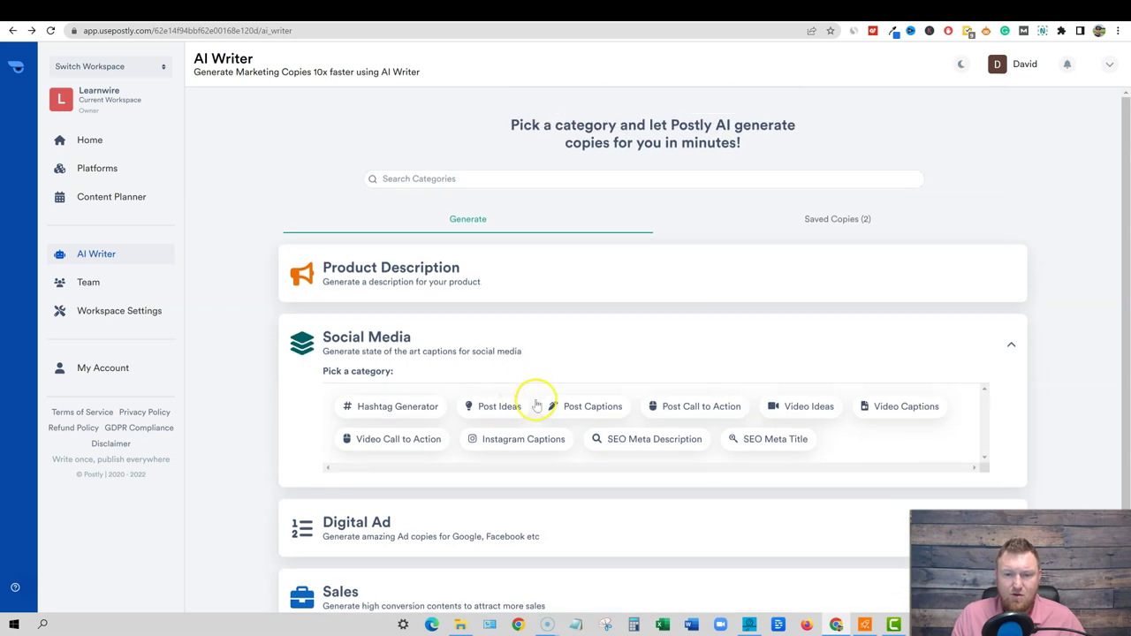
{"action": "left_click", "coordinate": [601, 407]}
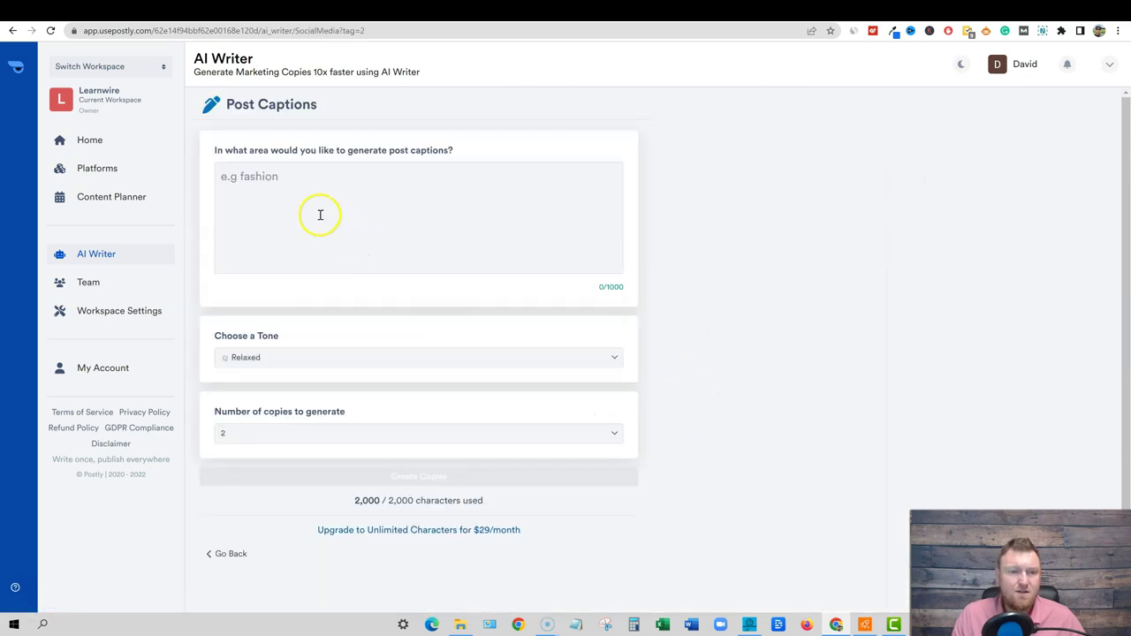
{"action": "left_click", "coordinate": [291, 183]}
{"action": "key", "text": "ctrl+v"}
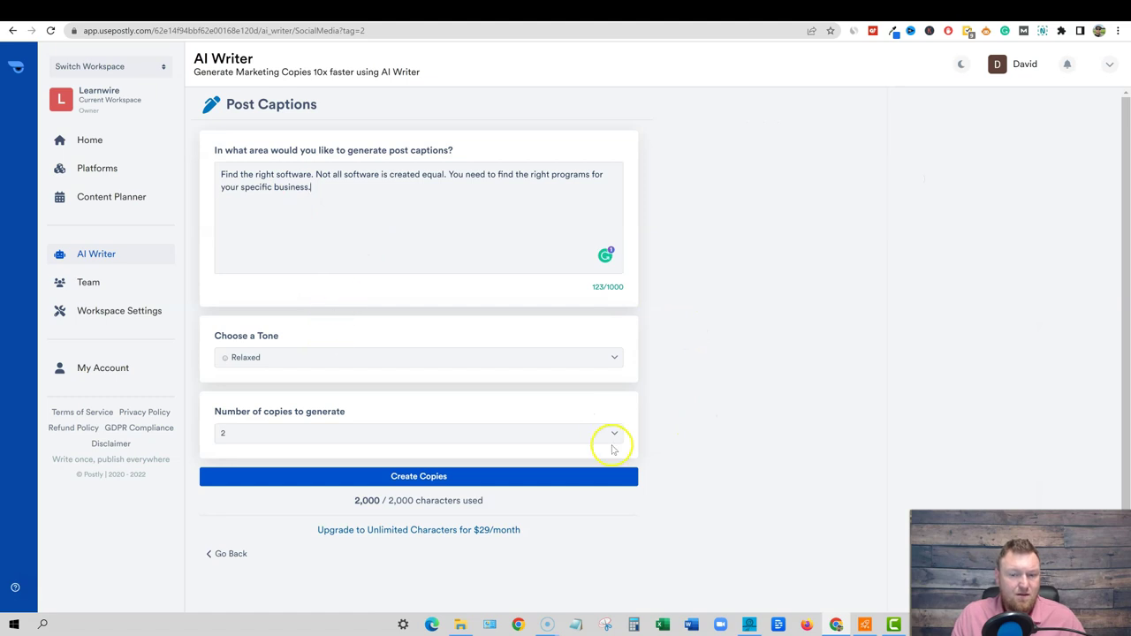
Try to generate 1 post caption in the Relaxed tone and decline the paid quota upgrade
{"action": "left_click", "coordinate": [613, 442]}
{"action": "left_click", "coordinate": [245, 474]}
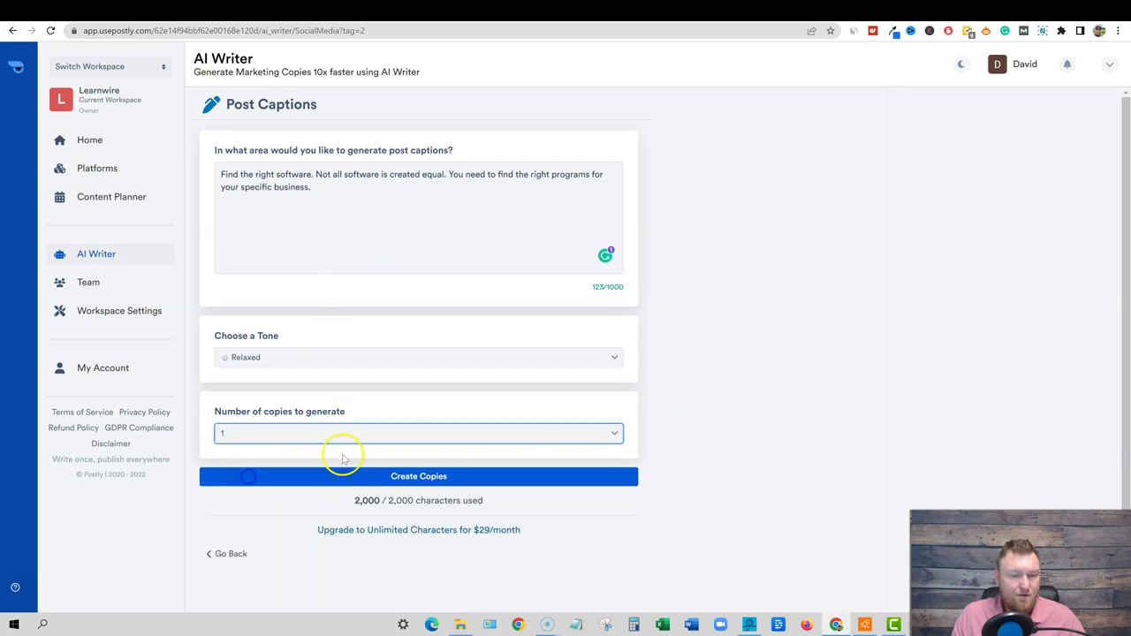
{"action": "left_click", "coordinate": [450, 482]}
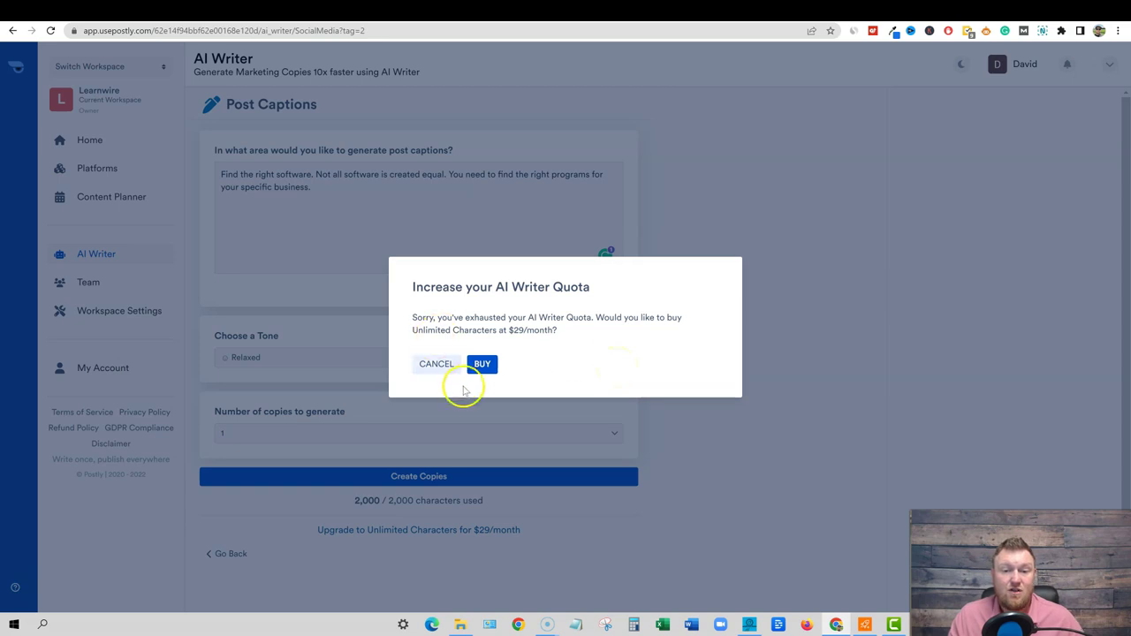
{"action": "left_click", "coordinate": [437, 364]}
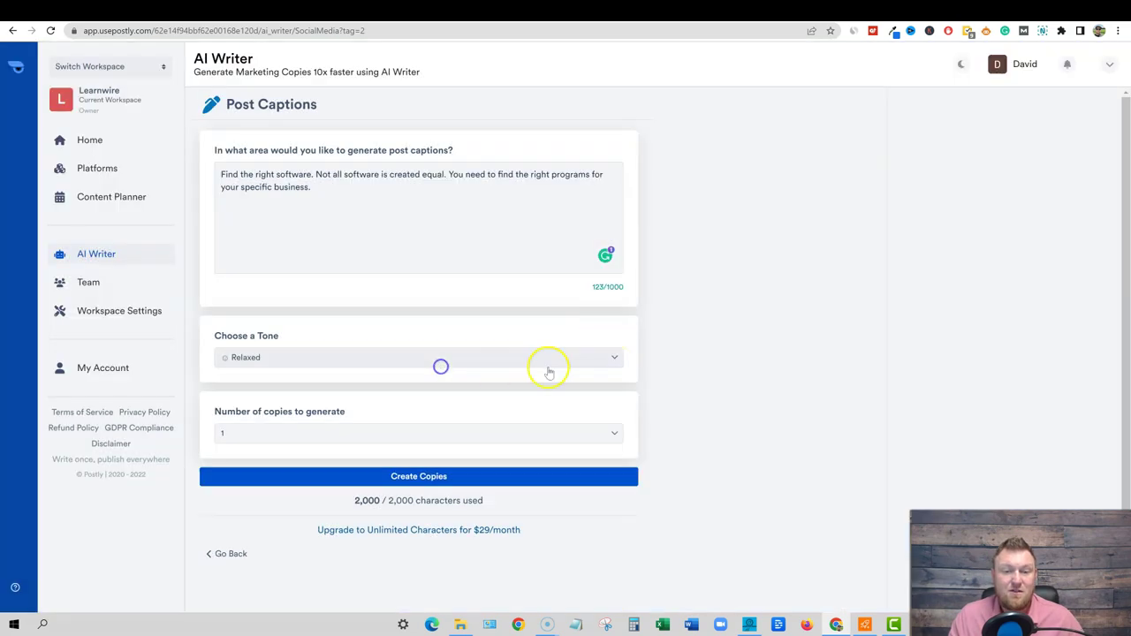
{"action": "left_click", "coordinate": [477, 341]}
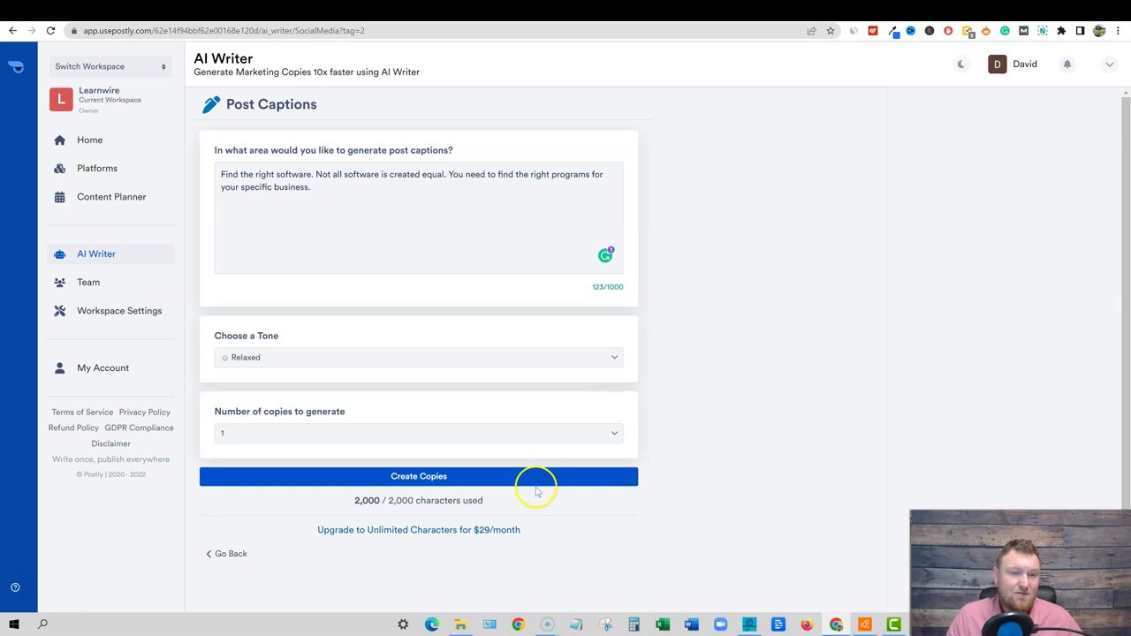
Look over the Product Description generator's form and return to the AI Writer categories
{"action": "left_click", "coordinate": [223, 553]}
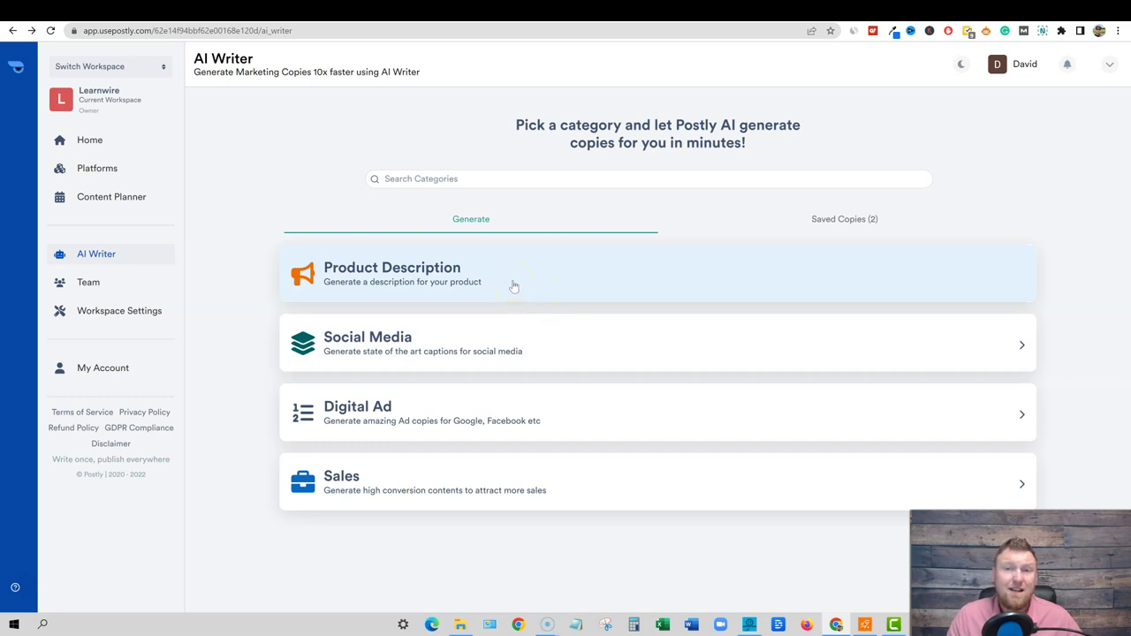
{"action": "left_click", "coordinate": [505, 278]}
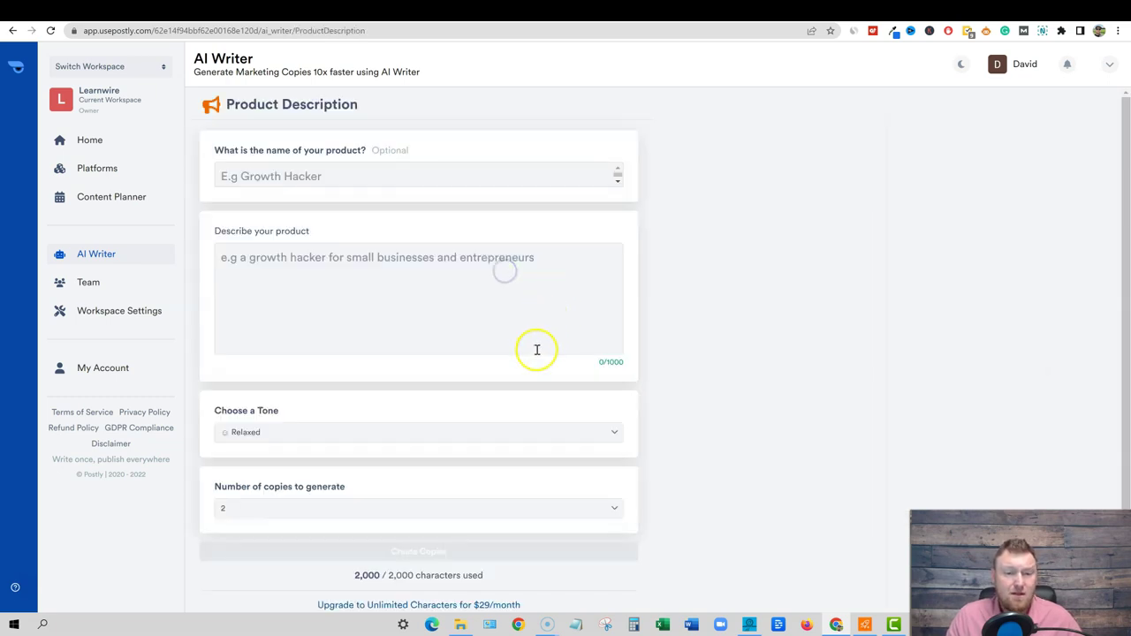
{"action": "scroll", "coordinate": [468, 485], "scroll_direction": "down", "scroll_amount": 4}
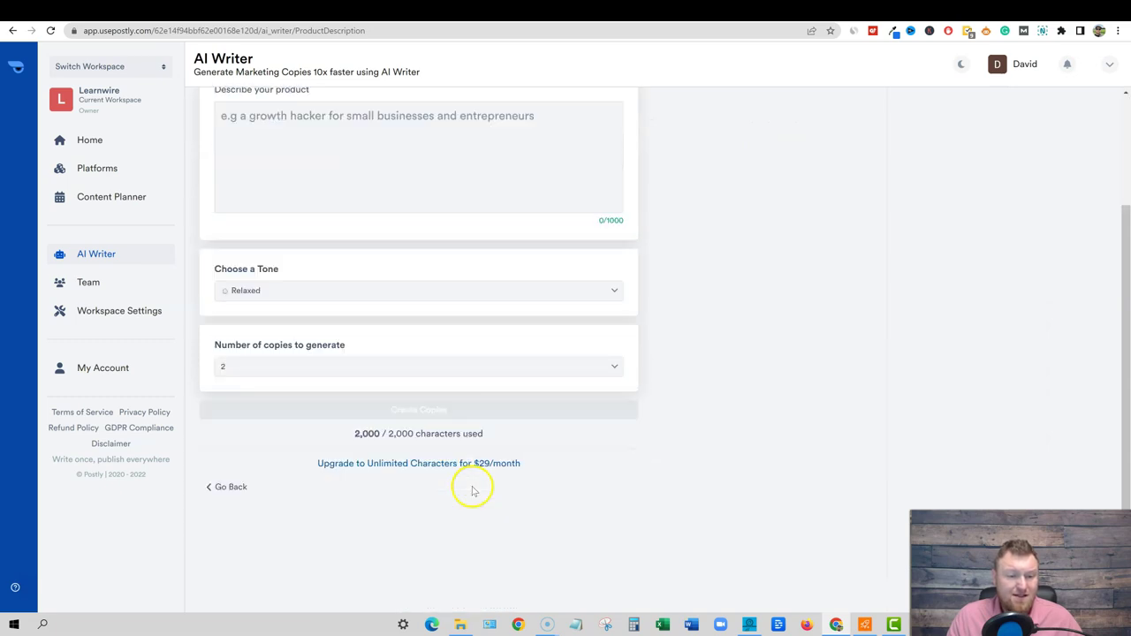
{"action": "left_click", "coordinate": [240, 487]}
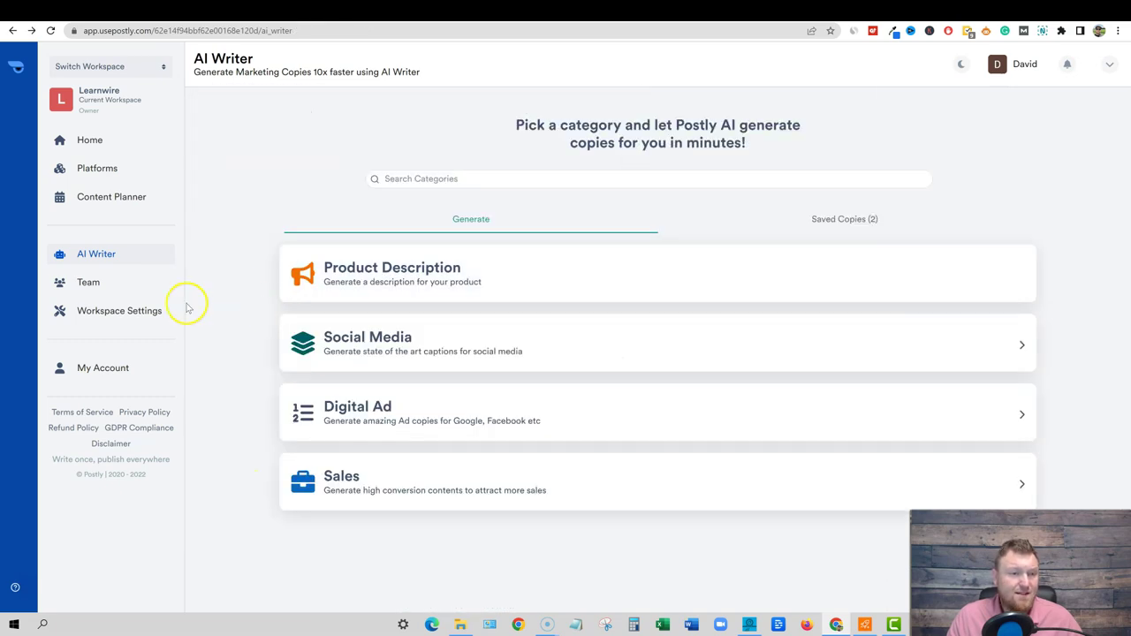
View the drafts on Home and open the composer for a new post
{"action": "left_click", "coordinate": [88, 139]}
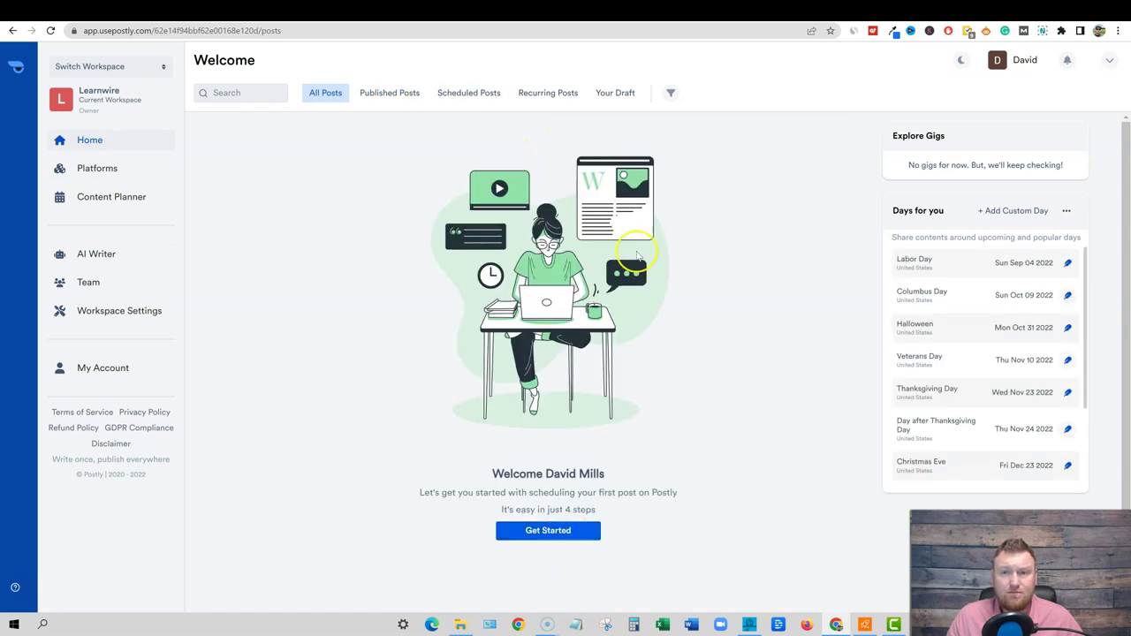
{"action": "left_click", "coordinate": [610, 92]}
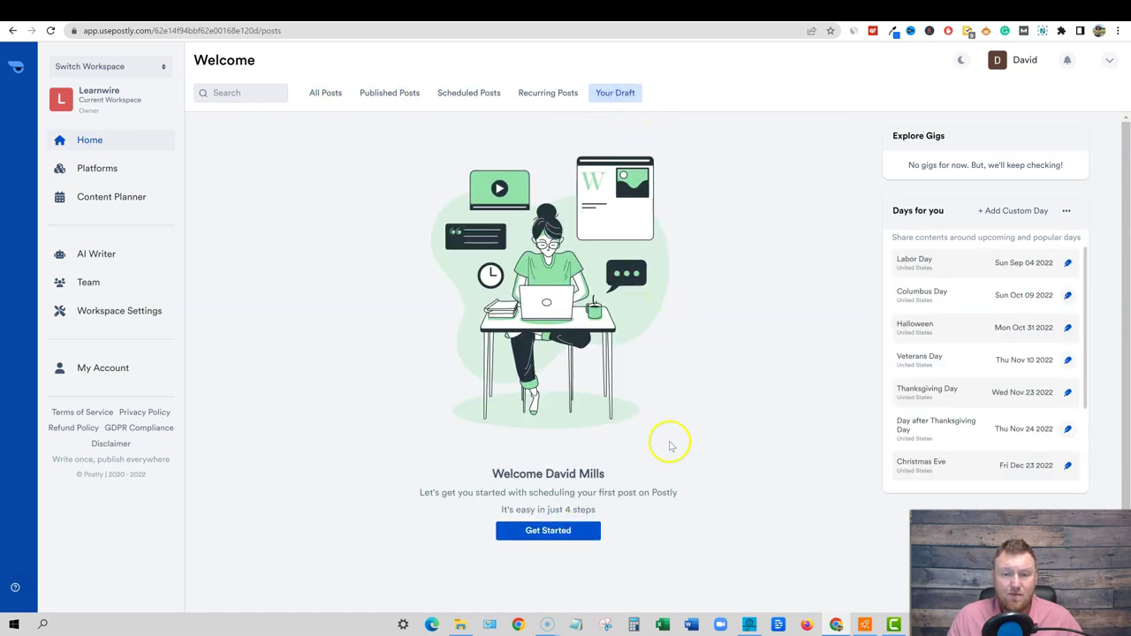
{"action": "left_click", "coordinate": [548, 531]}
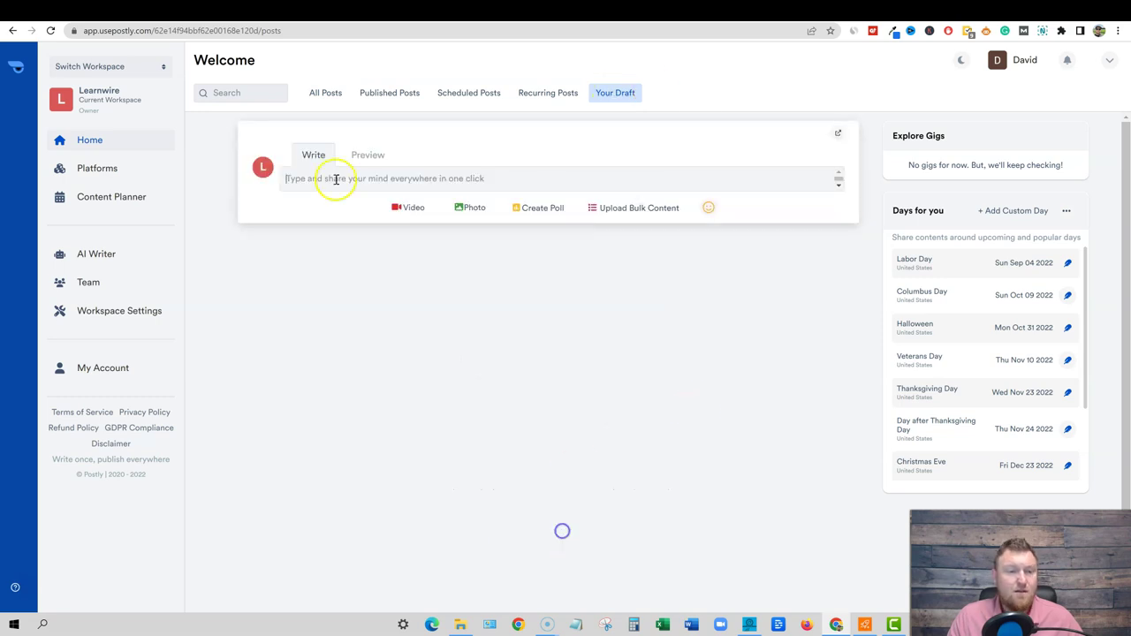
Fill the composer with the copied tip starting "Find the right software. Not all software is created equal." and view the photo source options
{"action": "left_click", "coordinate": [336, 181]}
{"action": "type", "text": "Find the right software. Not all software is created equal. You need to find the right programs for your specific business."}
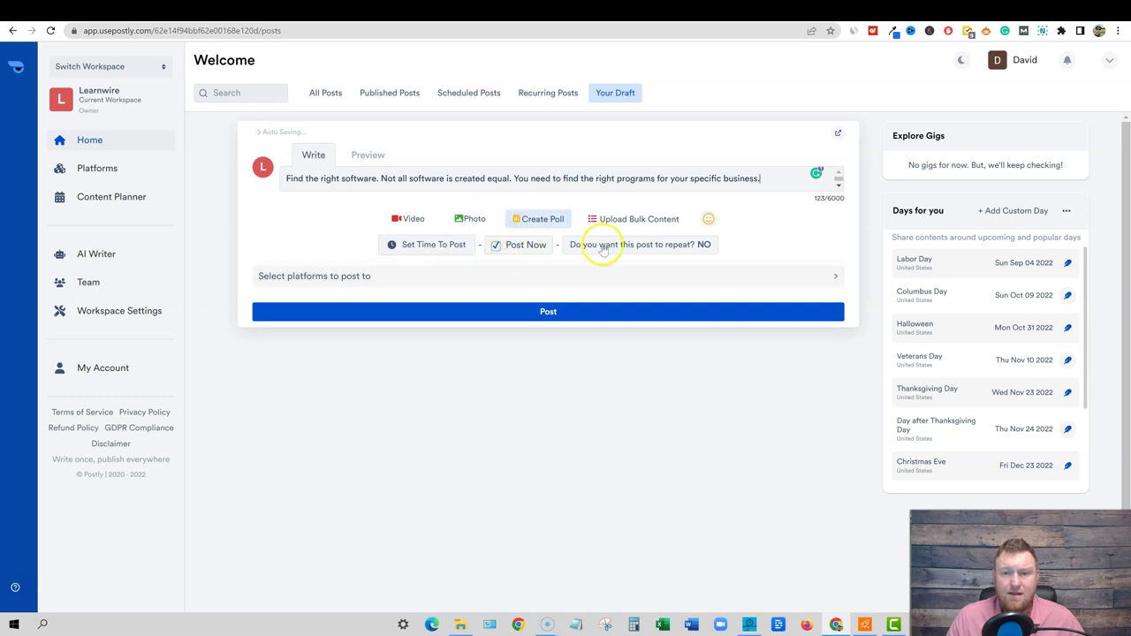
{"action": "left_click", "coordinate": [471, 219]}
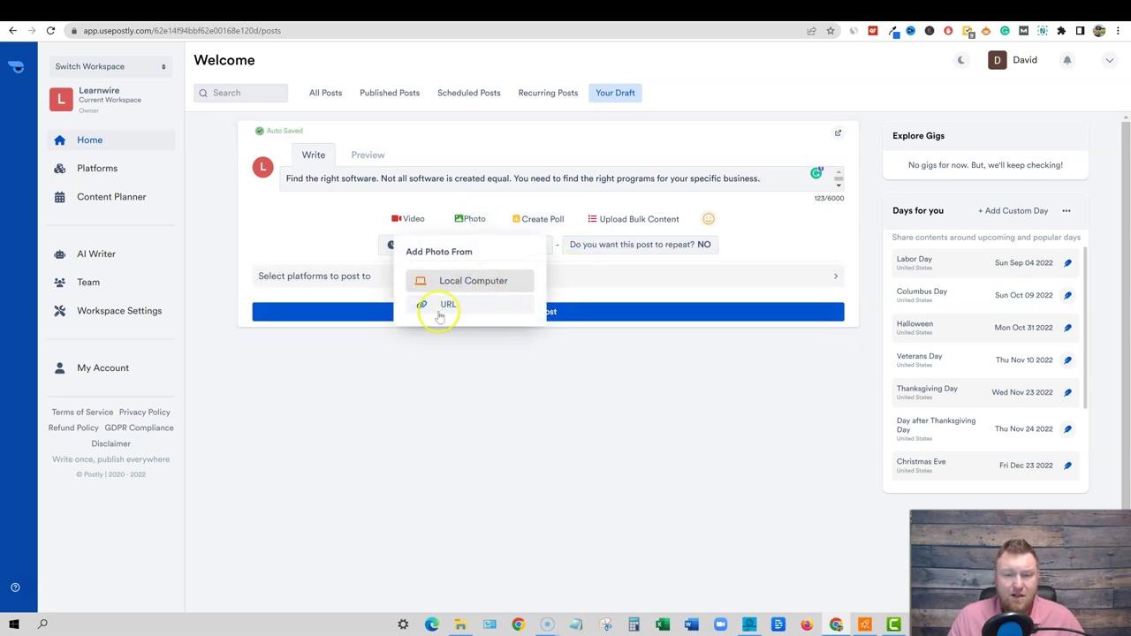
{"action": "left_click", "coordinate": [619, 378]}
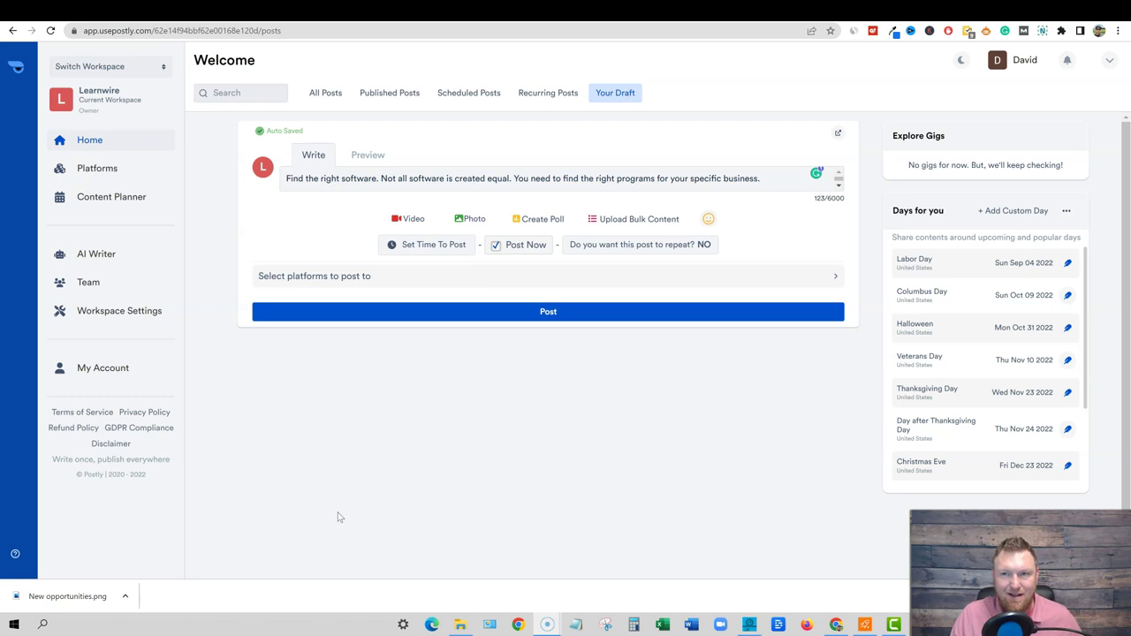
Check the "Find the right software" design in Canva and attach the downloaded New opportunities.png from the local computer to the Postly post
{"action": "left_click", "coordinate": [902, 7]}
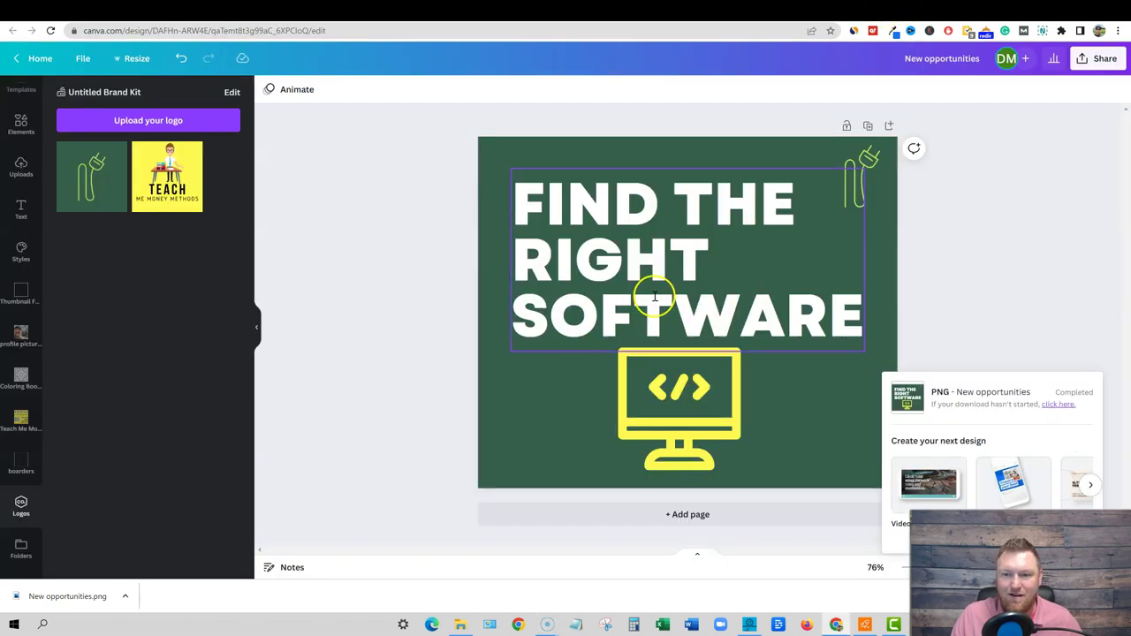
{"action": "left_click", "coordinate": [694, 9]}
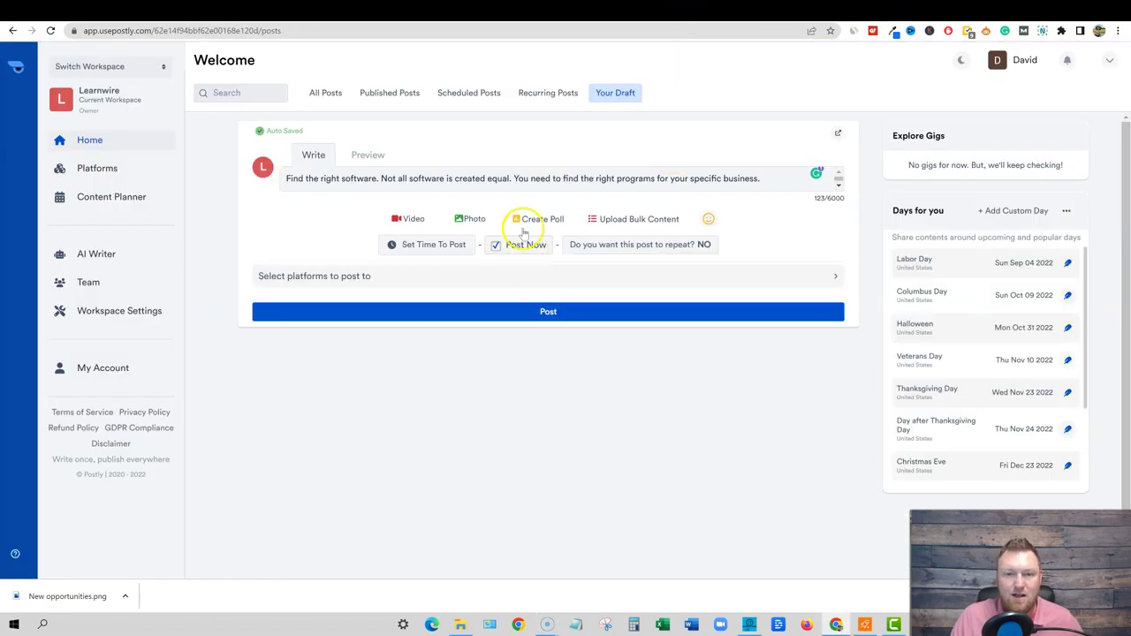
{"action": "left_click", "coordinate": [475, 220]}
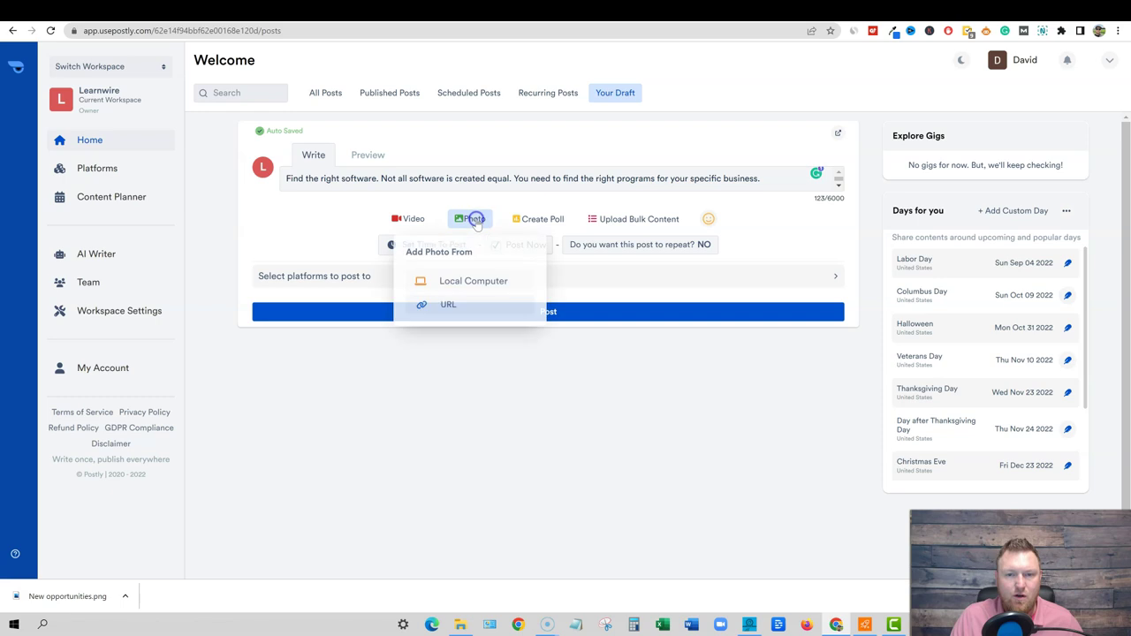
{"action": "left_click", "coordinate": [476, 280]}
{"action": "double_click", "coordinate": [512, 286]}
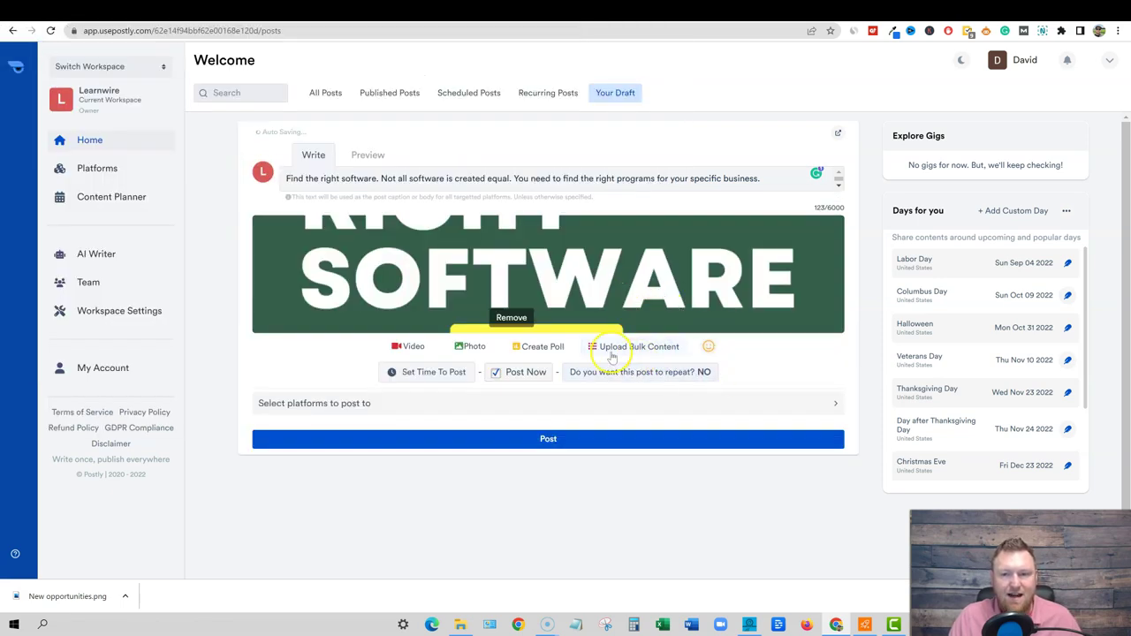
{"action": "scroll", "coordinate": [530, 344], "scroll_direction": "down", "scroll_amount": 2}
{"action": "scroll", "coordinate": [498, 346], "scroll_direction": "up", "scroll_amount": 2}
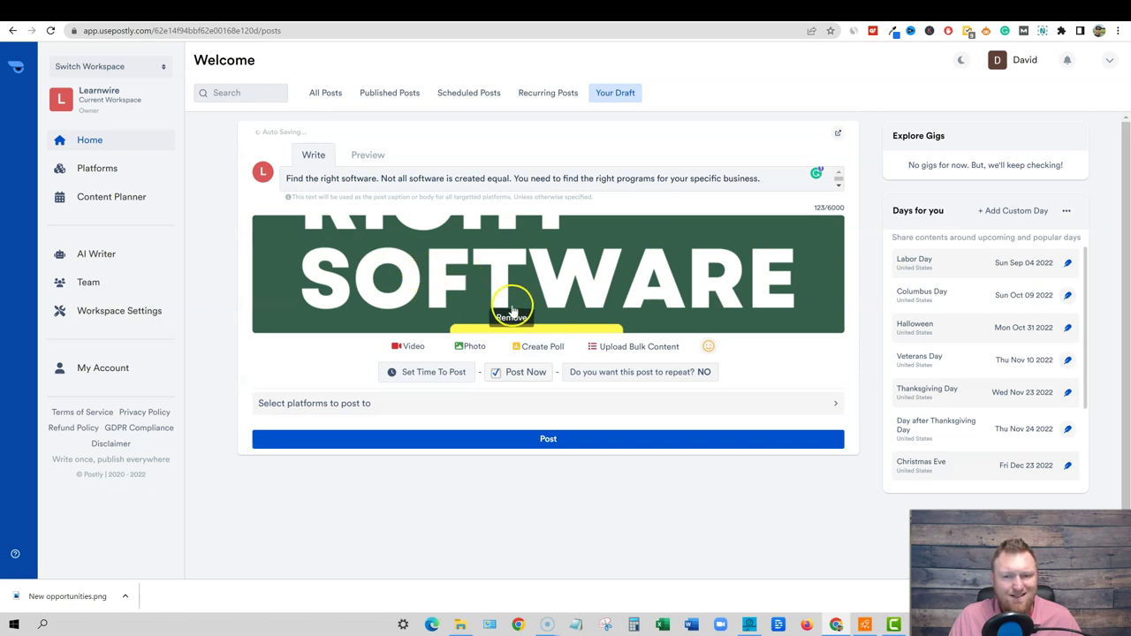
Examine the Facebook preview of the post's caption and image and return to writing mode
{"action": "left_click", "coordinate": [393, 160]}
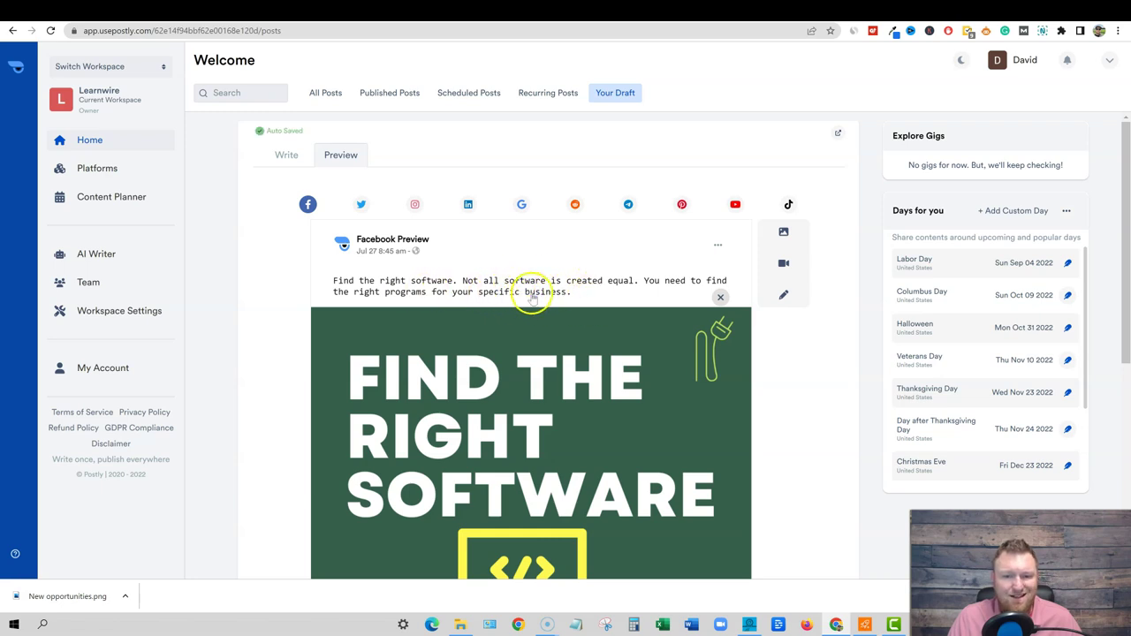
{"action": "scroll", "coordinate": [544, 270], "scroll_direction": "down", "scroll_amount": 2}
{"action": "scroll", "coordinate": [522, 181], "scroll_direction": "up", "scroll_amount": 2}
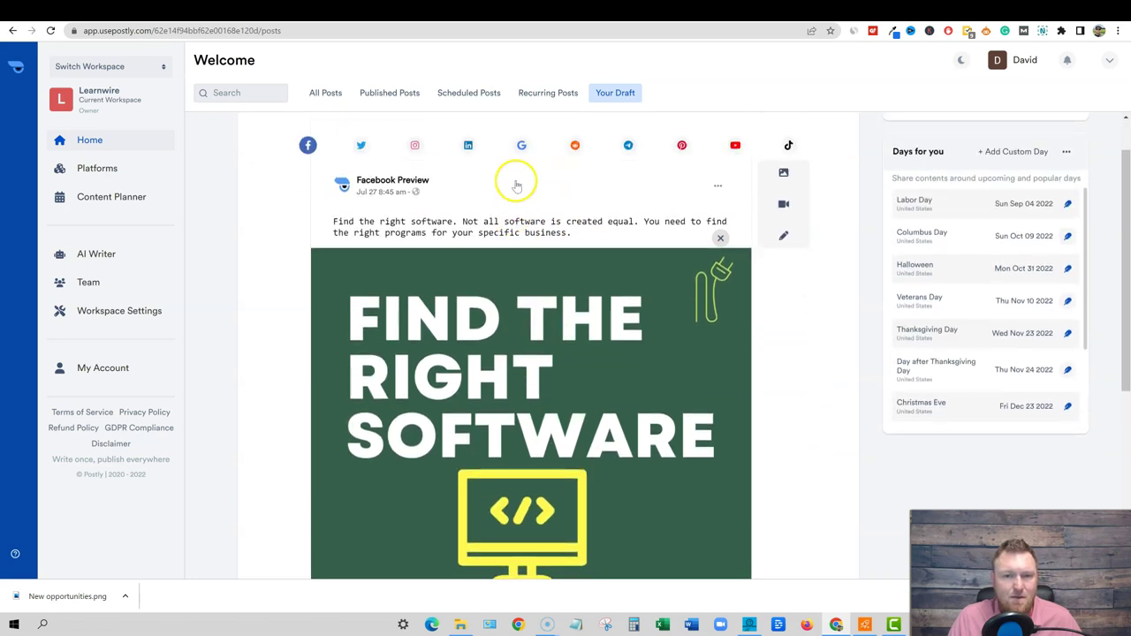
{"action": "scroll", "coordinate": [581, 220], "scroll_direction": "down", "scroll_amount": 3}
{"action": "scroll", "coordinate": [545, 455], "scroll_direction": "down", "scroll_amount": 4}
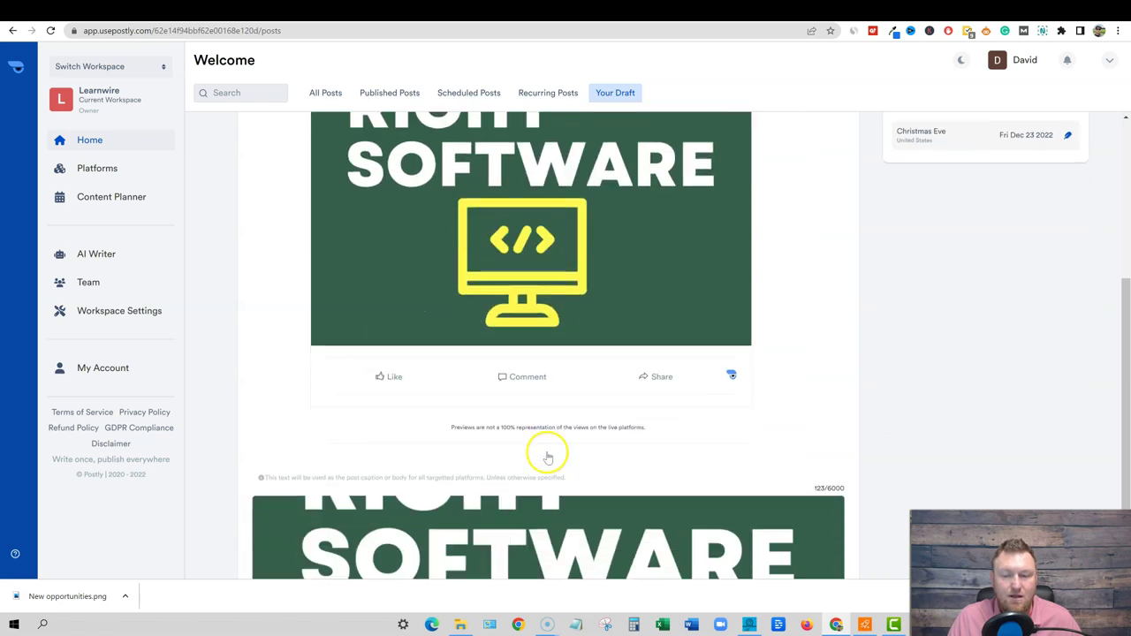
{"action": "scroll", "coordinate": [548, 454], "scroll_direction": "up", "scroll_amount": 5}
{"action": "scroll", "coordinate": [482, 331], "scroll_direction": "up", "scroll_amount": 2}
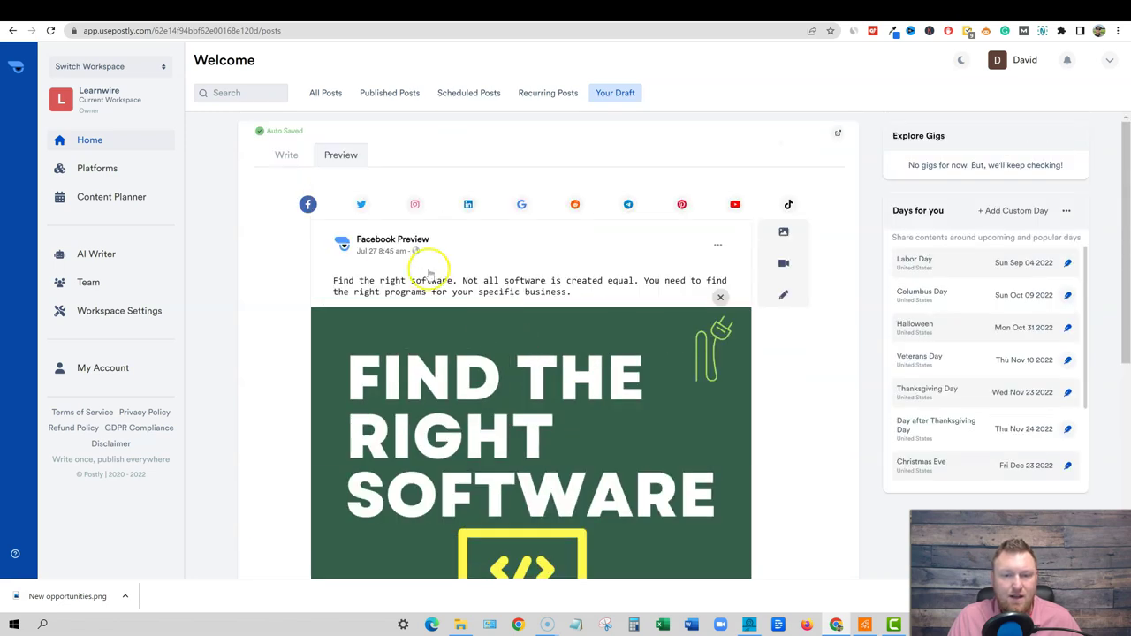
{"action": "left_click", "coordinate": [289, 156]}
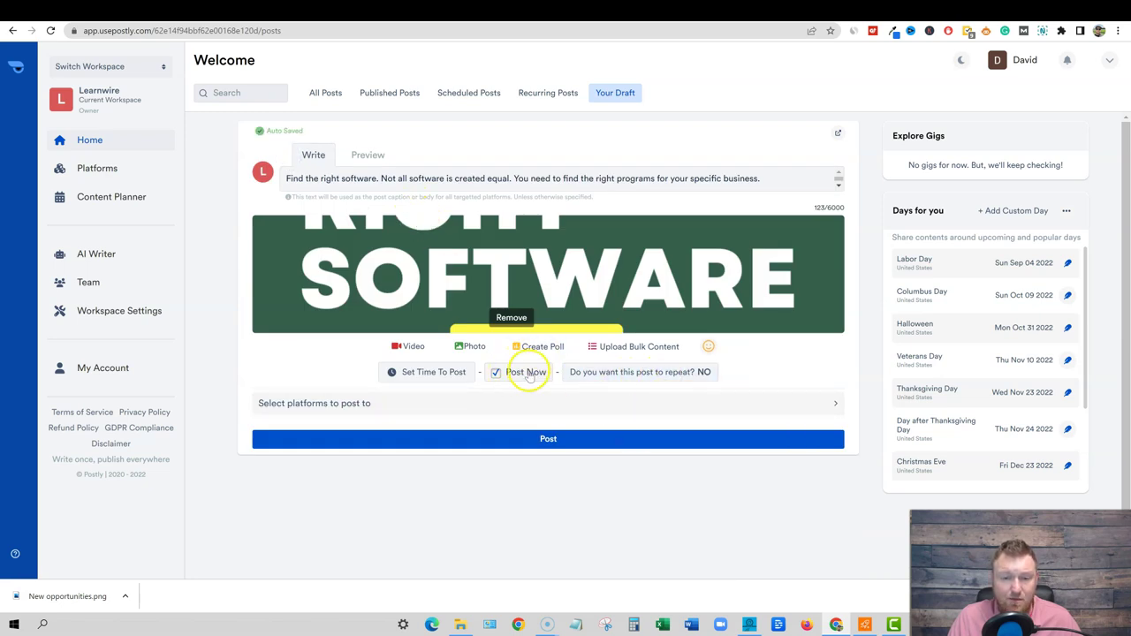
Check the posting time option and turn off immediate posting for the post
{"action": "left_click", "coordinate": [436, 375]}
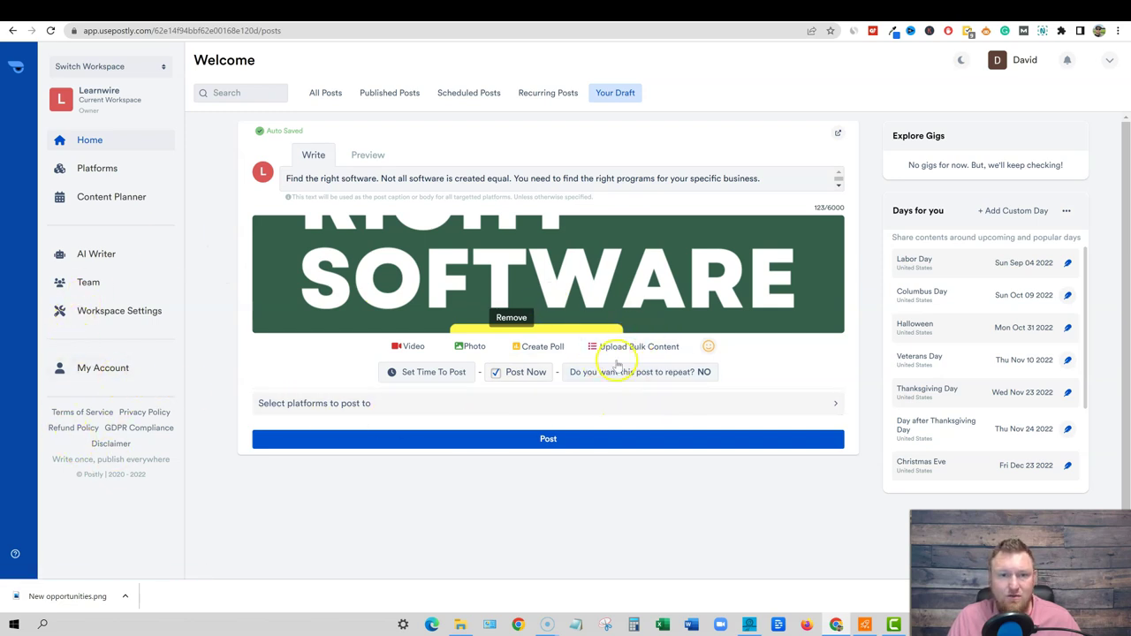
{"action": "scroll", "coordinate": [621, 397], "scroll_direction": "down", "scroll_amount": 1}
{"action": "scroll", "coordinate": [621, 396], "scroll_direction": "up", "scroll_amount": 1}
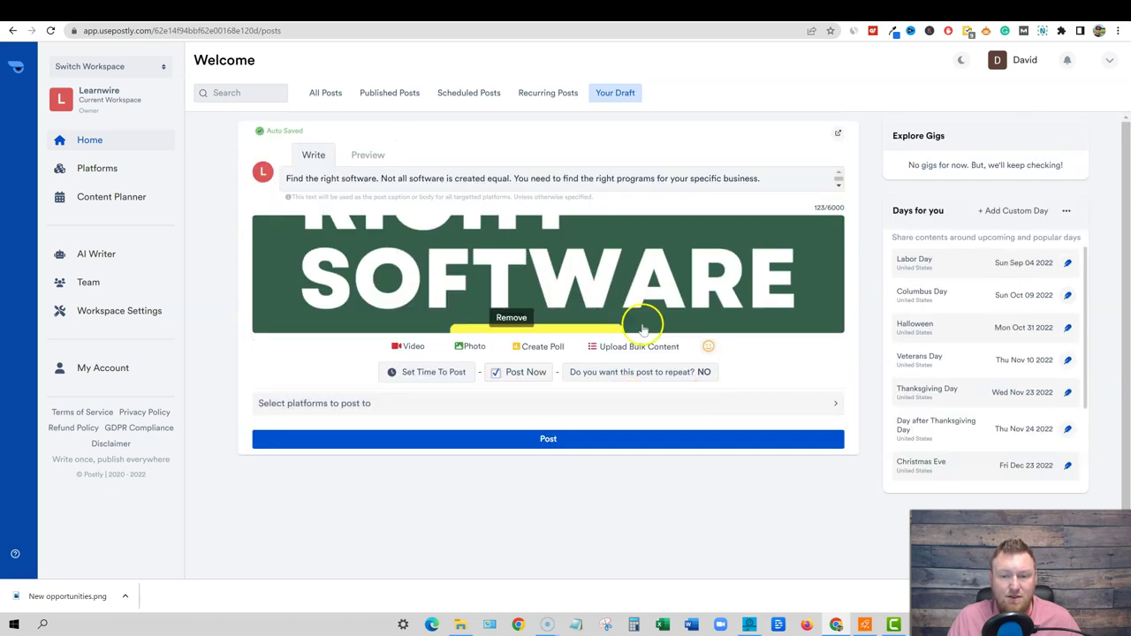
{"action": "left_click", "coordinate": [526, 372]}
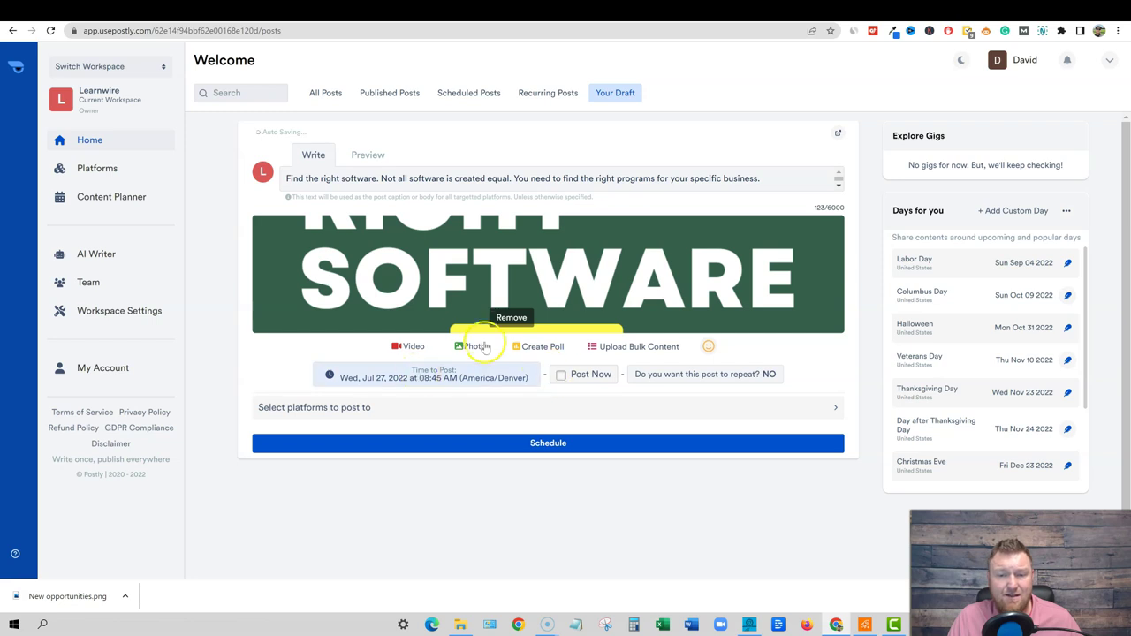
Append the hashtags #software and #smallbusiness to the post text and set the post to publish immediately
{"action": "left_click", "coordinate": [782, 176]}
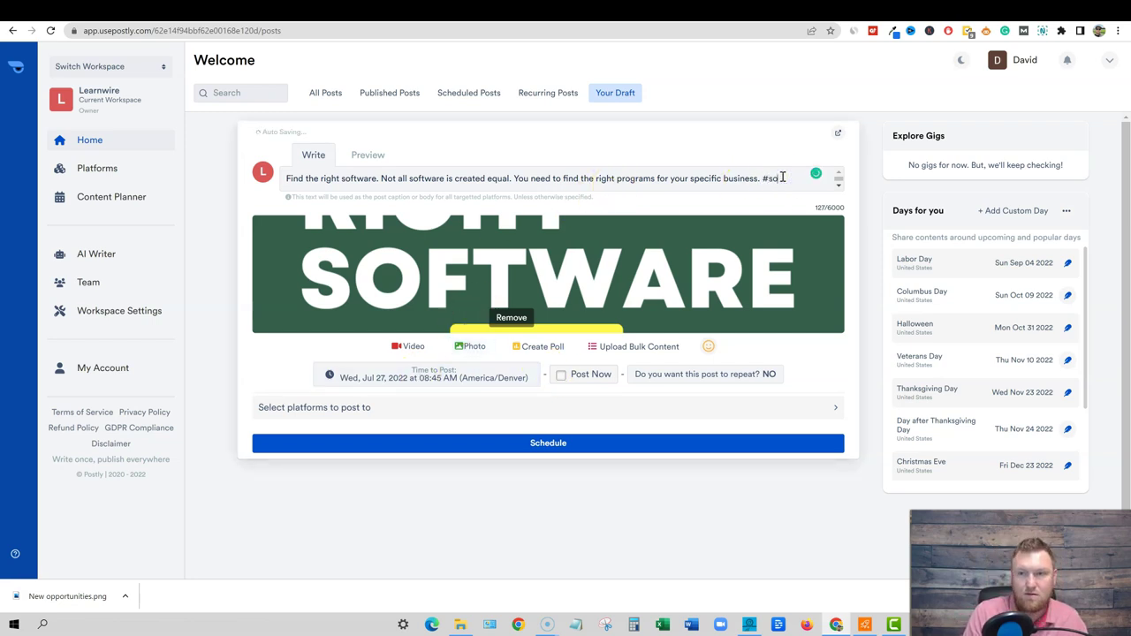
{"action": "type", "text": "#software #smallbusiness"}
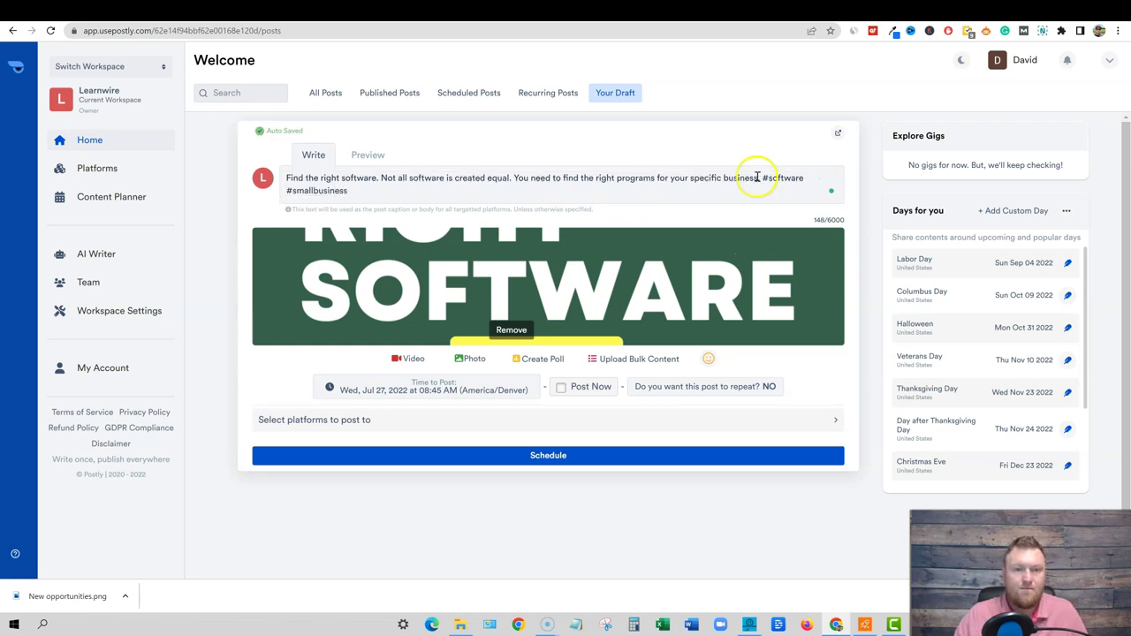
{"action": "left_click", "coordinate": [561, 387]}
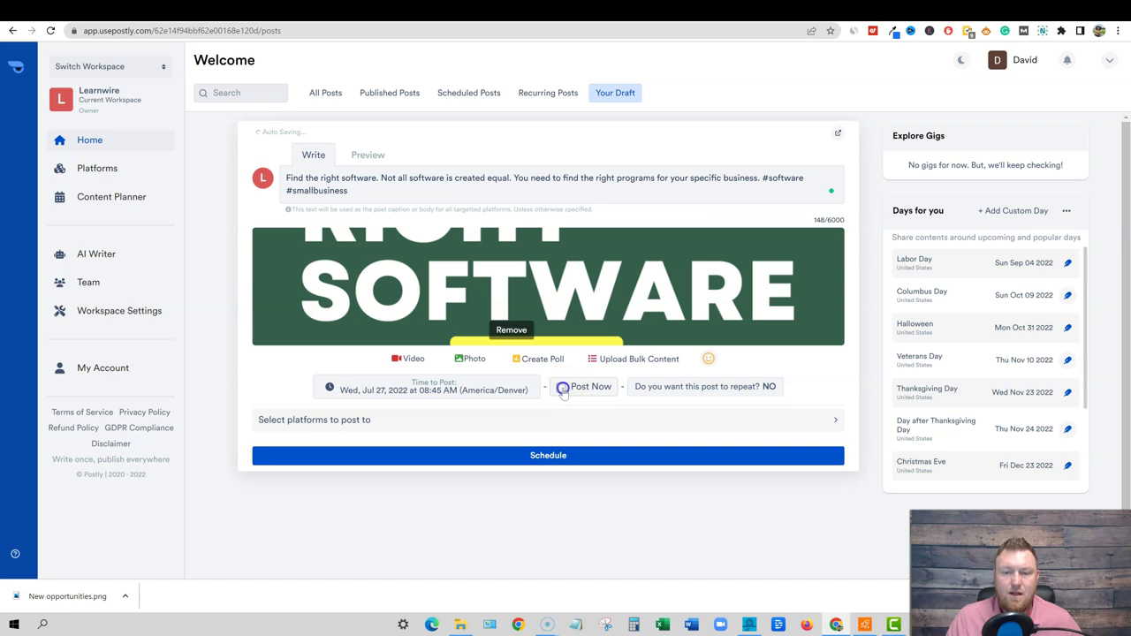
Try to publish the post, and select the Learnwirereviews Facebook page as its target platform, saving the selection
{"action": "left_click", "coordinate": [555, 455]}
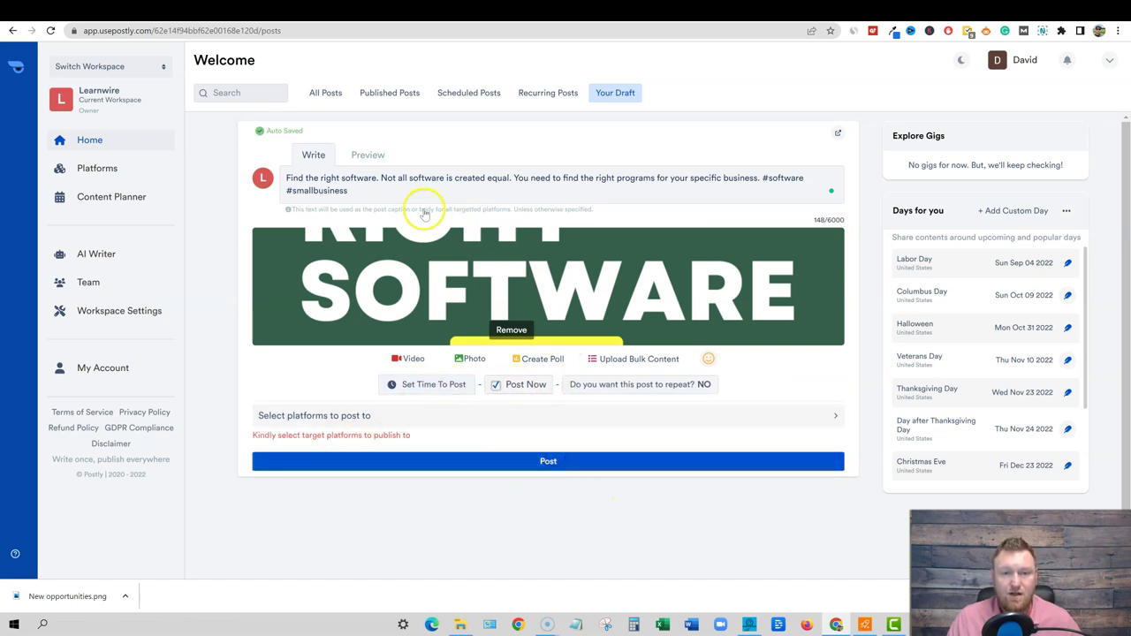
{"action": "scroll", "coordinate": [627, 331], "scroll_direction": "down", "scroll_amount": 1}
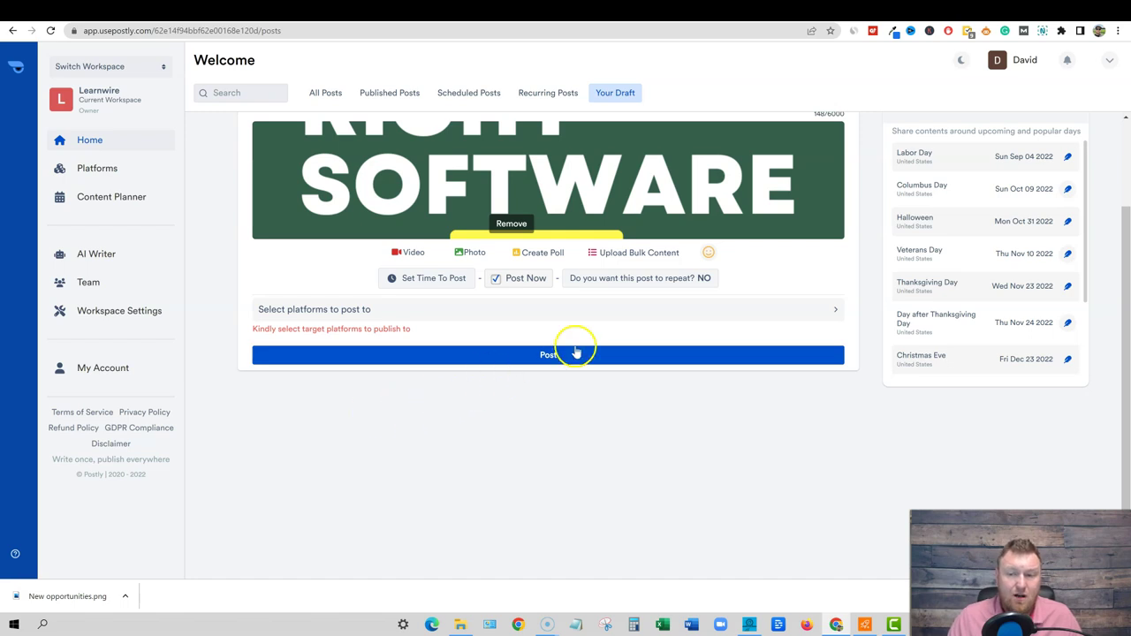
{"action": "left_click", "coordinate": [595, 310]}
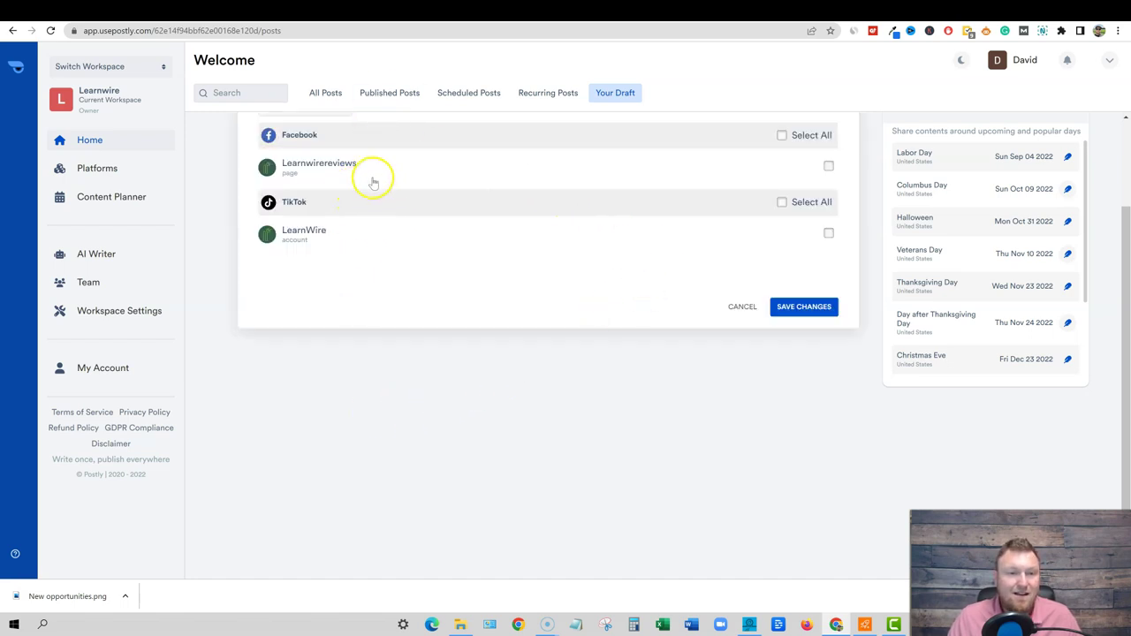
{"action": "left_click", "coordinate": [828, 166]}
{"action": "left_click", "coordinate": [808, 307]}
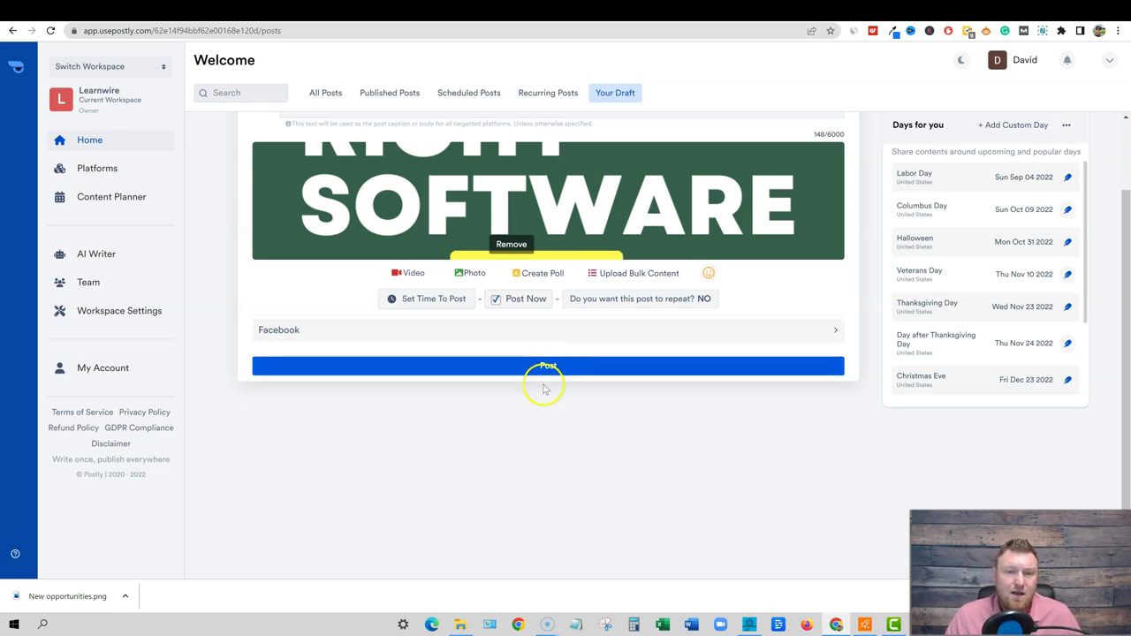
Publish the software tip post to Facebook and wait for it to appear in the feed
{"action": "left_click", "coordinate": [558, 368]}
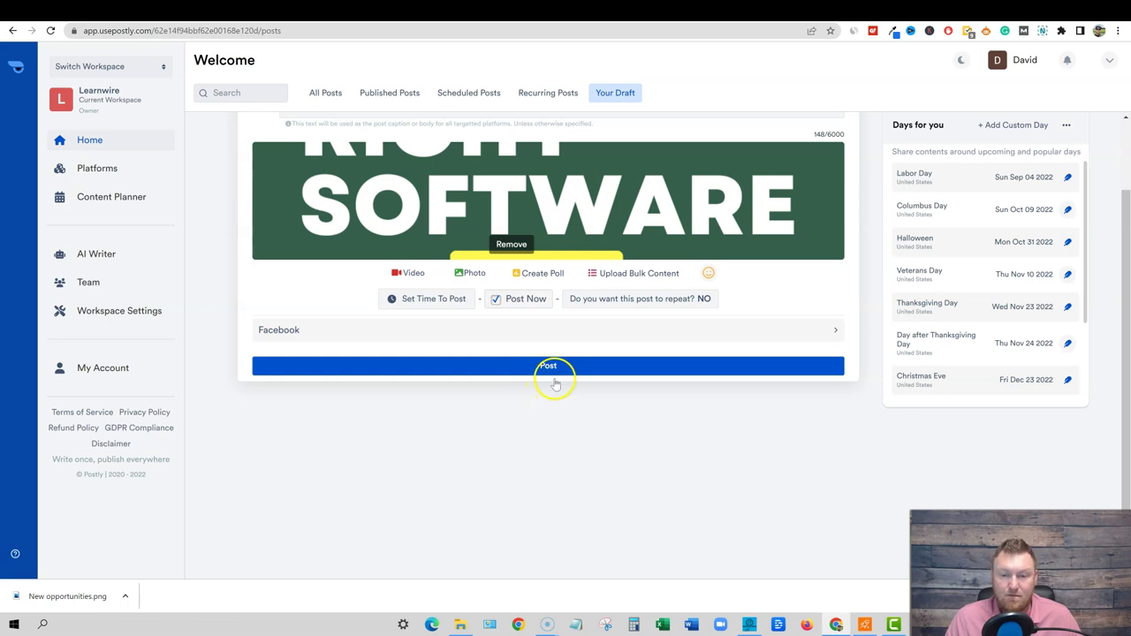
{"action": "left_click", "coordinate": [548, 366]}
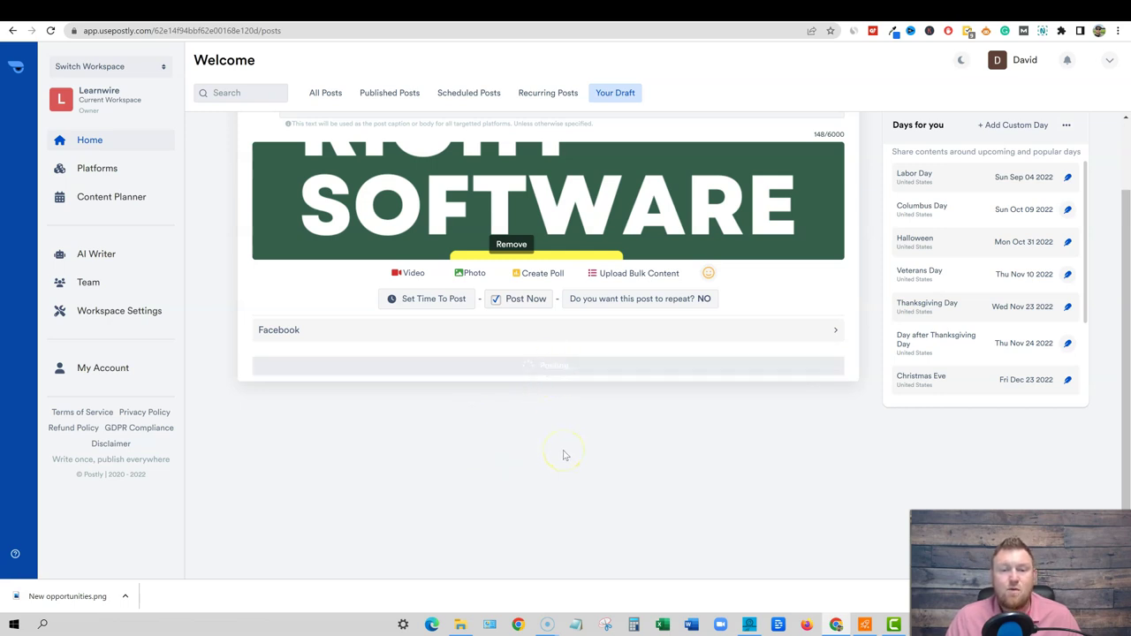
{"action": "scroll", "coordinate": [590, 422], "scroll_direction": "up", "scroll_amount": 1}
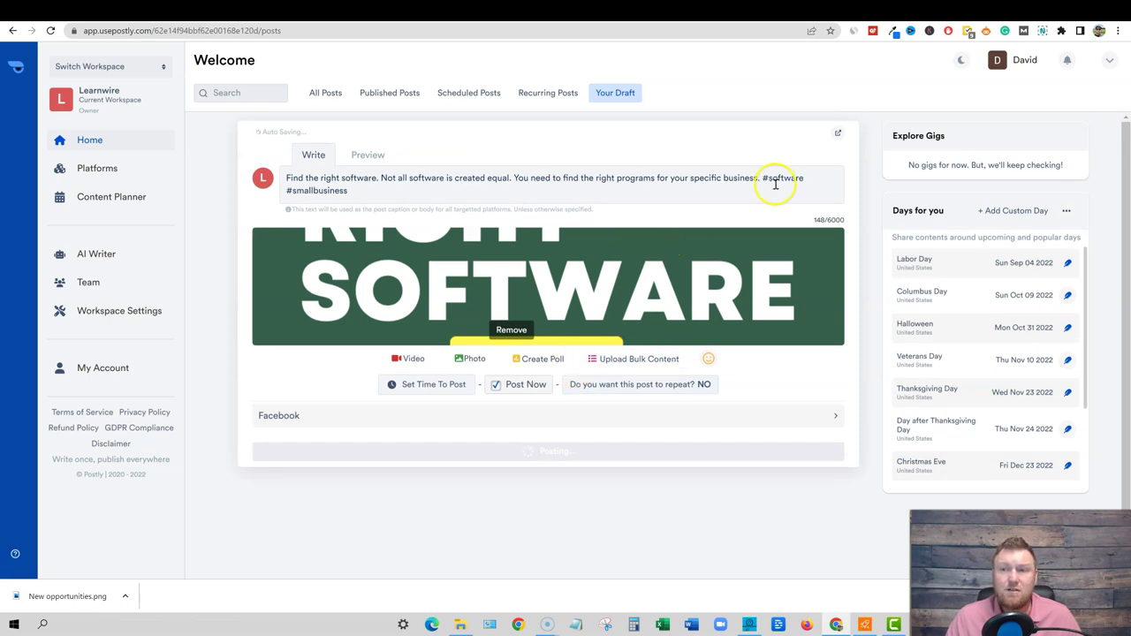
{"action": "scroll", "coordinate": [643, 368], "scroll_direction": "down", "scroll_amount": 1}
{"action": "scroll", "coordinate": [646, 385], "scroll_direction": "up", "scroll_amount": 1}
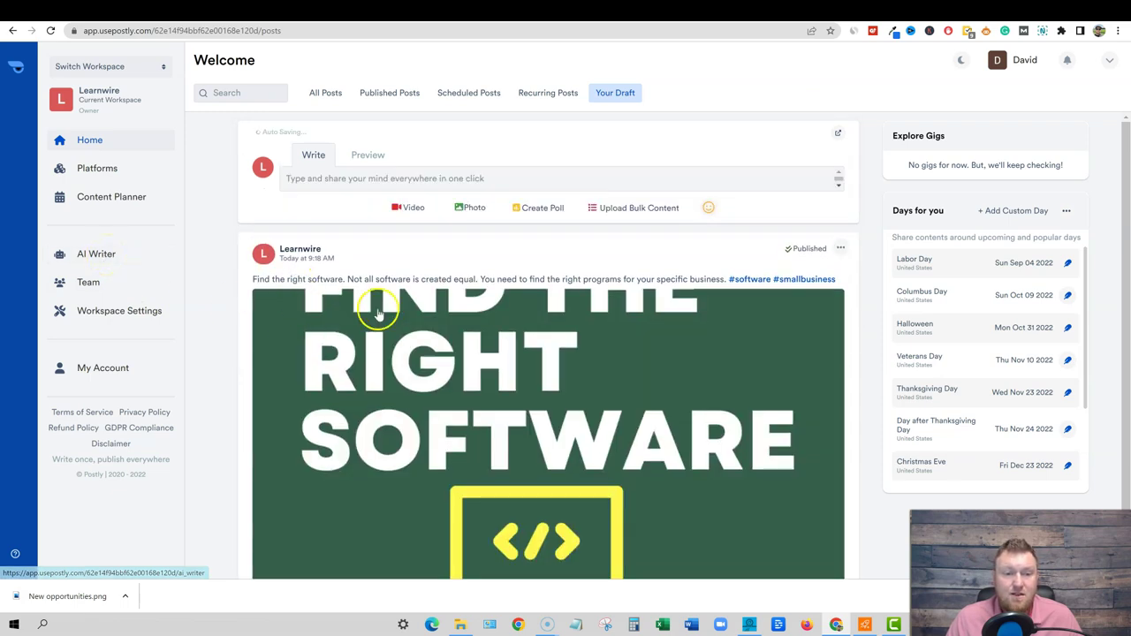
Open the Learnwirereviews Facebook page from the published post and examine the post's text, hashtags and image there
{"action": "scroll", "coordinate": [751, 354], "scroll_direction": "down", "scroll_amount": 2}
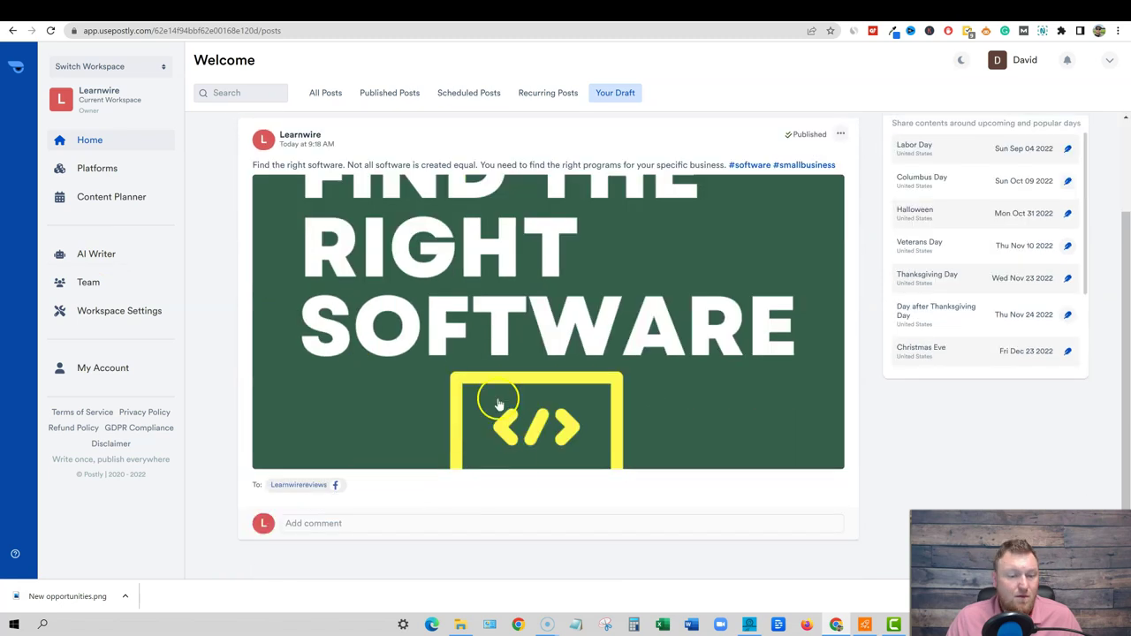
{"action": "left_click", "coordinate": [303, 484]}
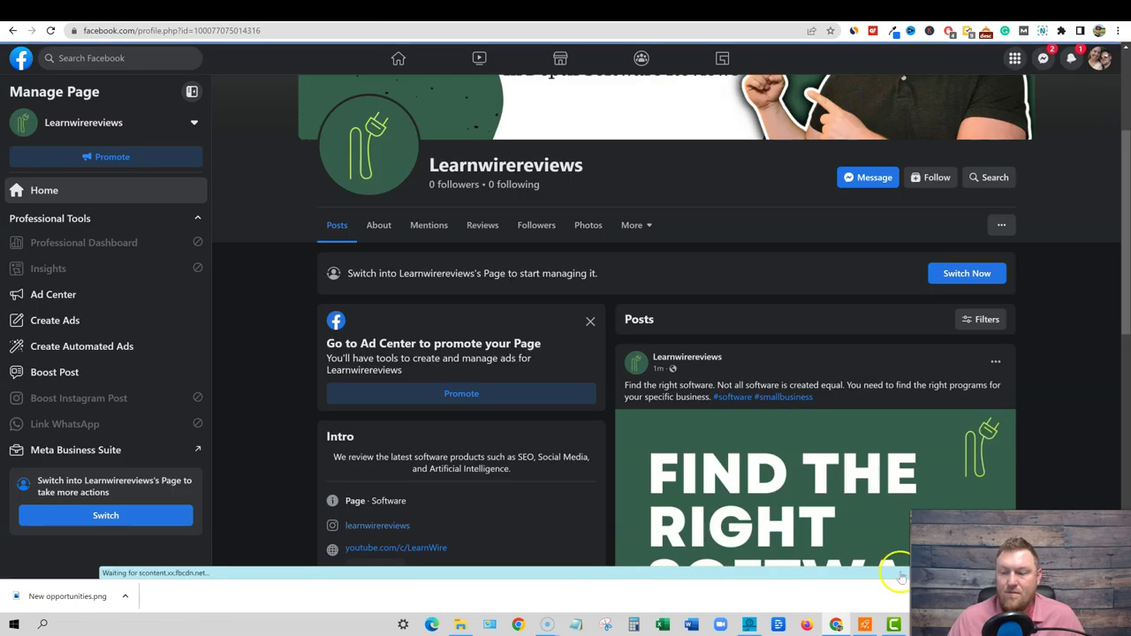
{"action": "scroll", "coordinate": [796, 495], "scroll_direction": "up", "scroll_amount": 3}
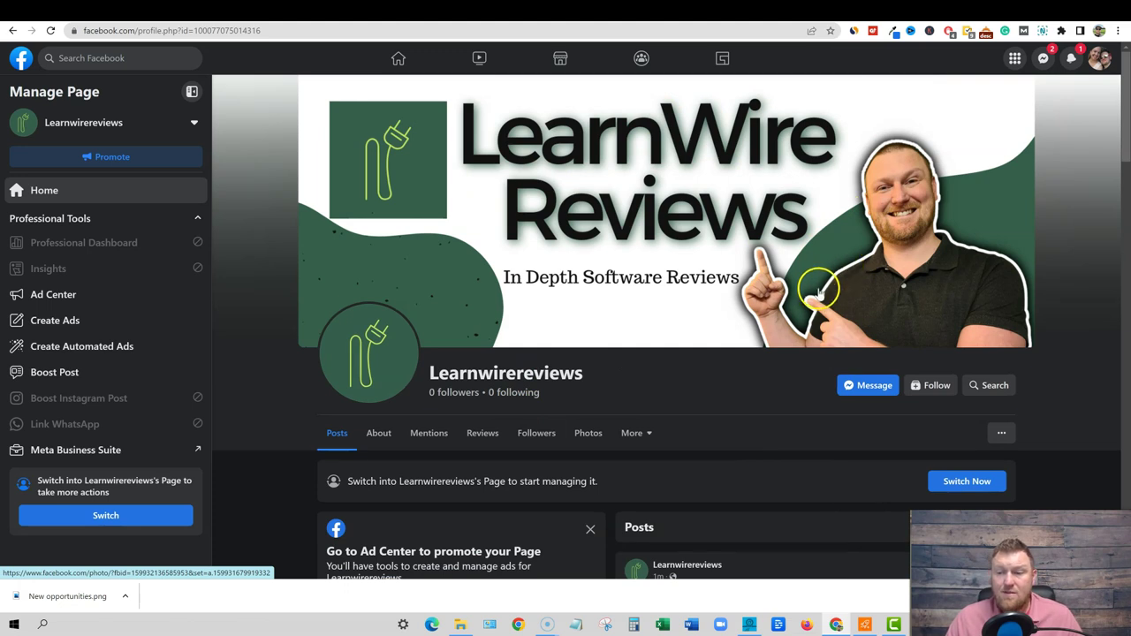
{"action": "scroll", "coordinate": [822, 283], "scroll_direction": "down", "scroll_amount": 5}
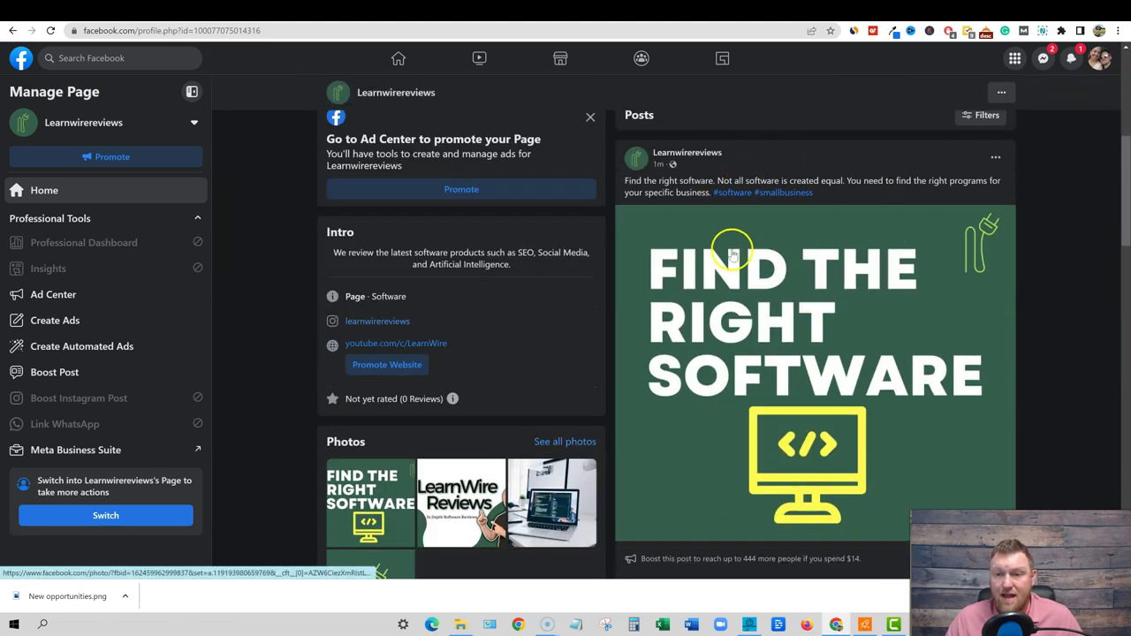
{"action": "scroll", "coordinate": [822, 331], "scroll_direction": "down", "scroll_amount": 2}
{"action": "scroll", "coordinate": [769, 326], "scroll_direction": "up", "scroll_amount": 2}
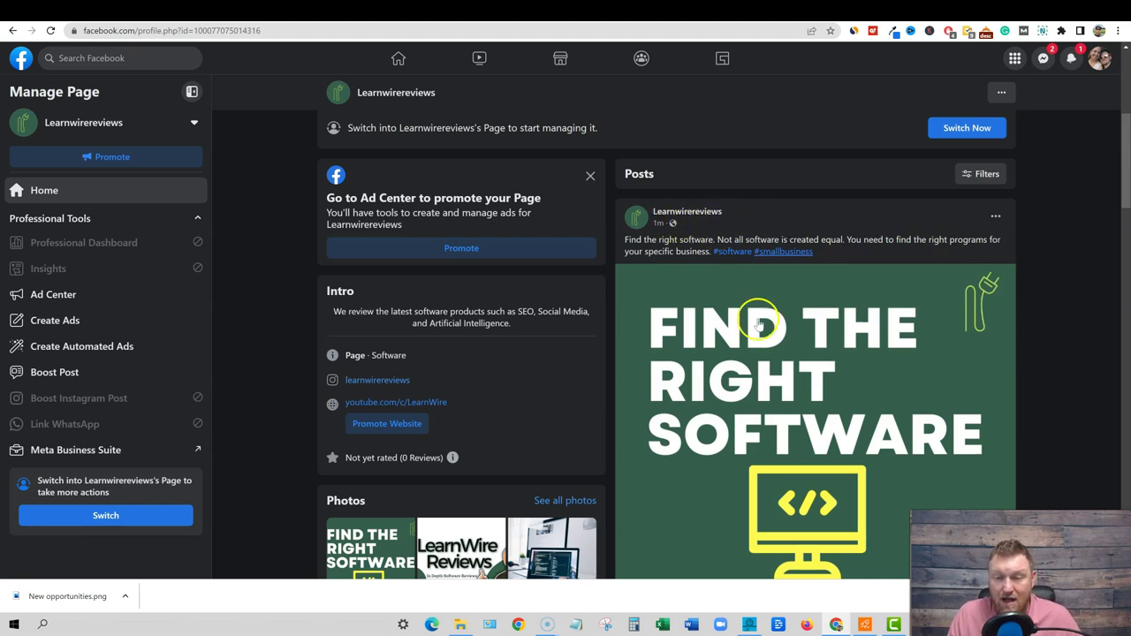
{"action": "scroll", "coordinate": [758, 325], "scroll_direction": "down", "scroll_amount": 3}
{"action": "scroll", "coordinate": [766, 287], "scroll_direction": "up", "scroll_amount": 1}
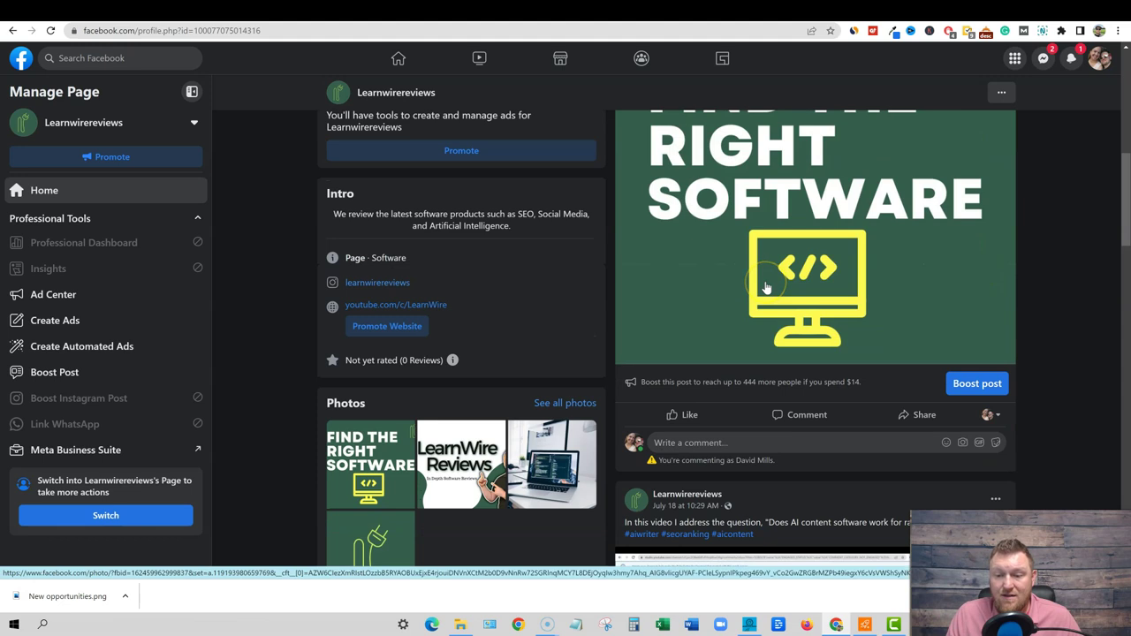
{"action": "scroll", "coordinate": [761, 279], "scroll_direction": "up", "scroll_amount": 3}
{"action": "scroll", "coordinate": [758, 265], "scroll_direction": "down", "scroll_amount": 1}
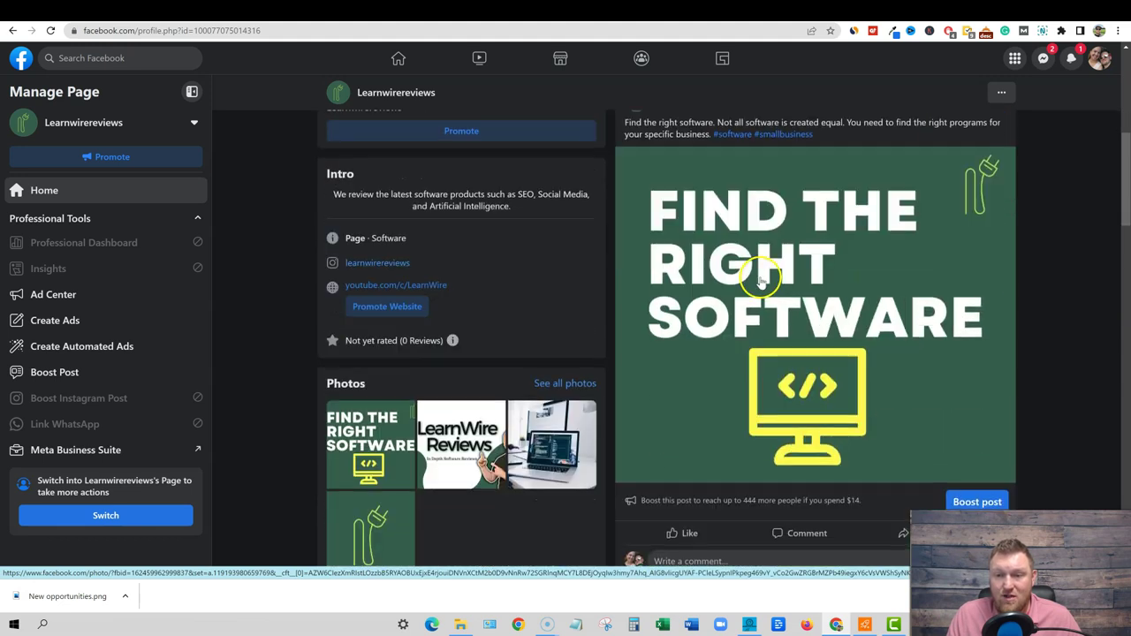
{"action": "left_click", "coordinate": [738, 243]}
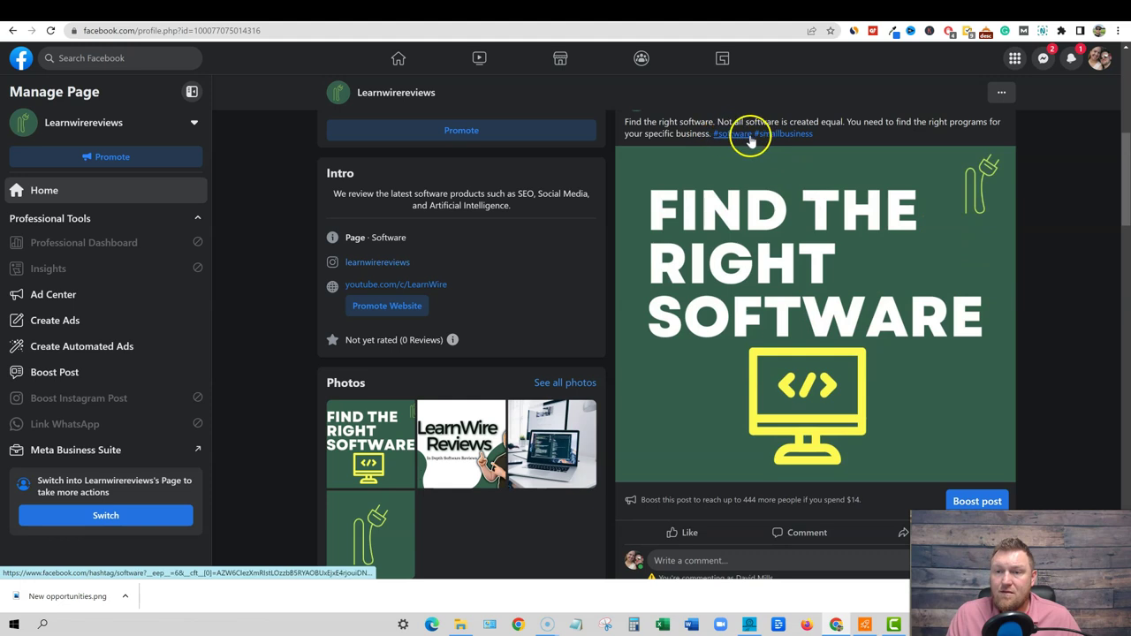
Look over the rest of the Learnwirereviews Facebook page, and switch back to Postly's AI Writer to open its saved copies
{"action": "scroll", "coordinate": [884, 433], "scroll_direction": "down", "scroll_amount": 1}
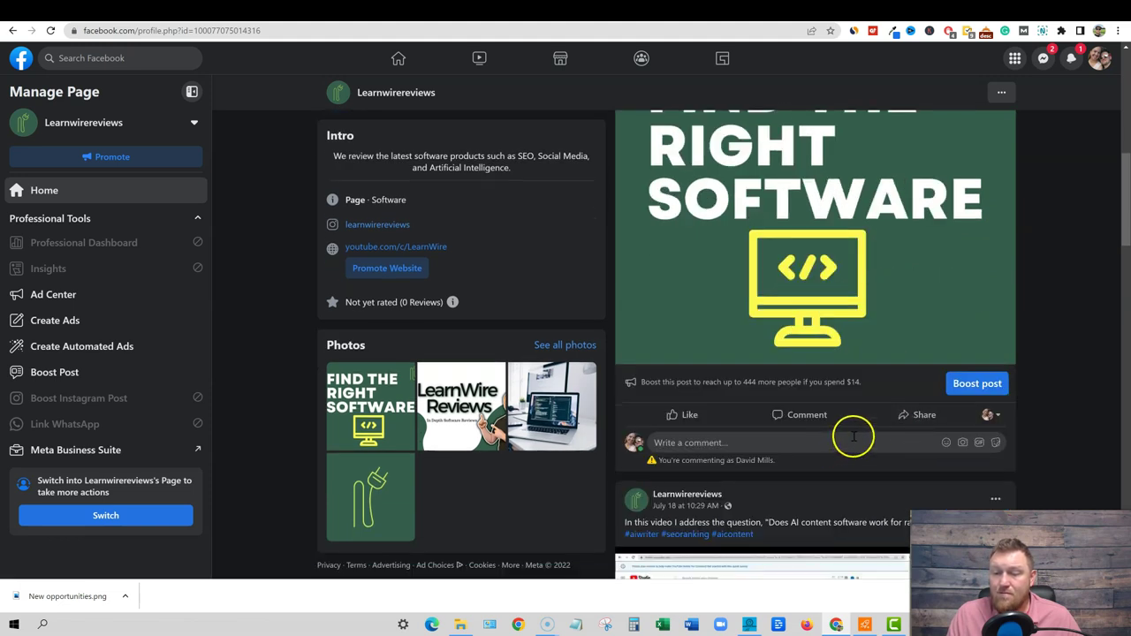
{"action": "scroll", "coordinate": [705, 314], "scroll_direction": "up", "scroll_amount": 5}
{"action": "scroll", "coordinate": [323, 81], "scroll_direction": "up", "scroll_amount": 1}
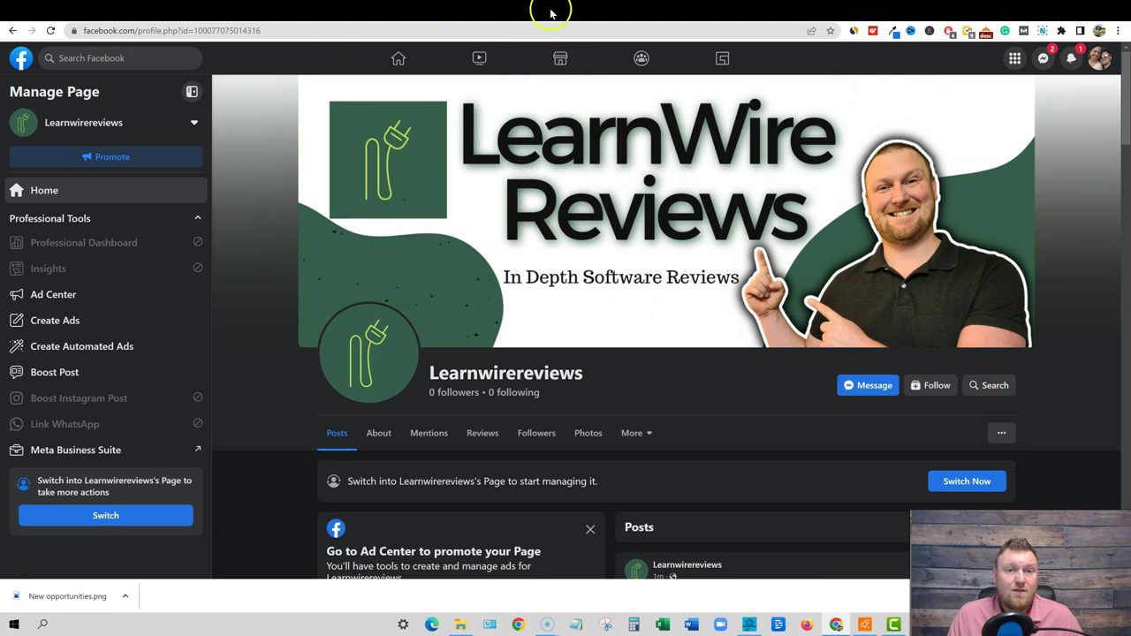
{"action": "left_click", "coordinate": [838, 9]}
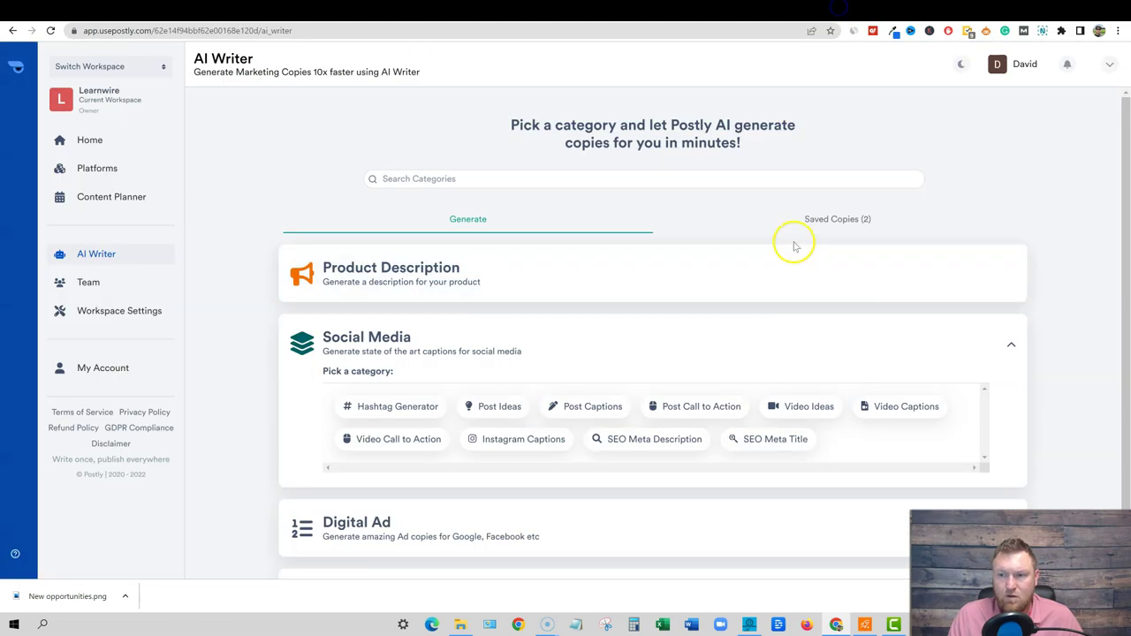
{"action": "left_click", "coordinate": [817, 225]}
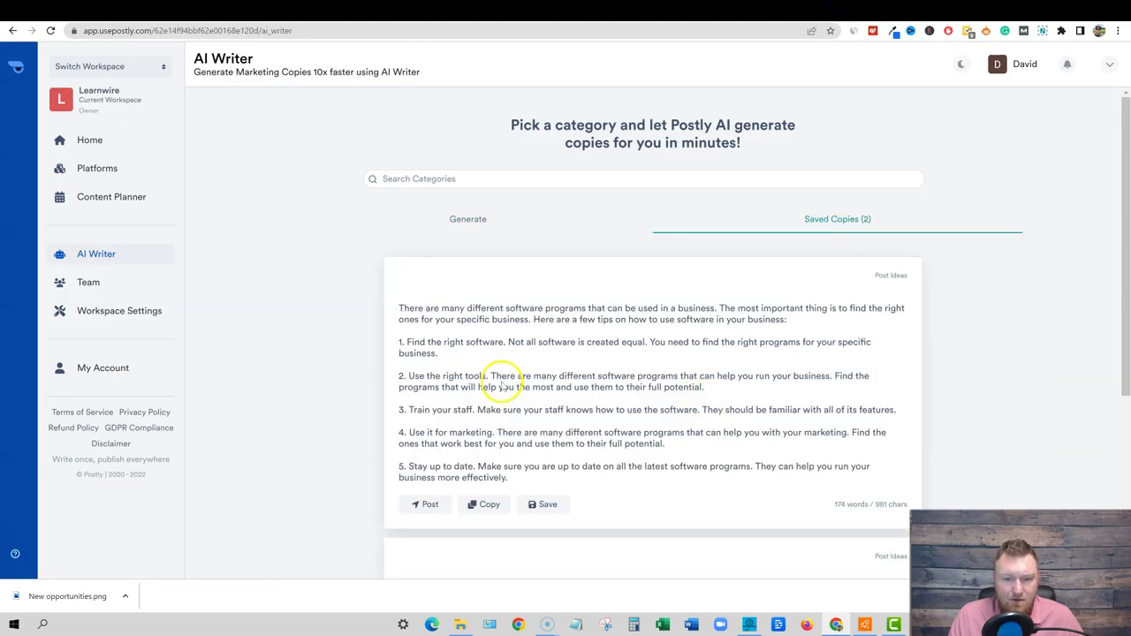
Switch to Canva, finish the page 2 graphic's headline with the word TOOLS, and download the graphic as a PNG
{"action": "key", "text": "ctrl+Tab"}
{"action": "type", "text": "TOOLS"}
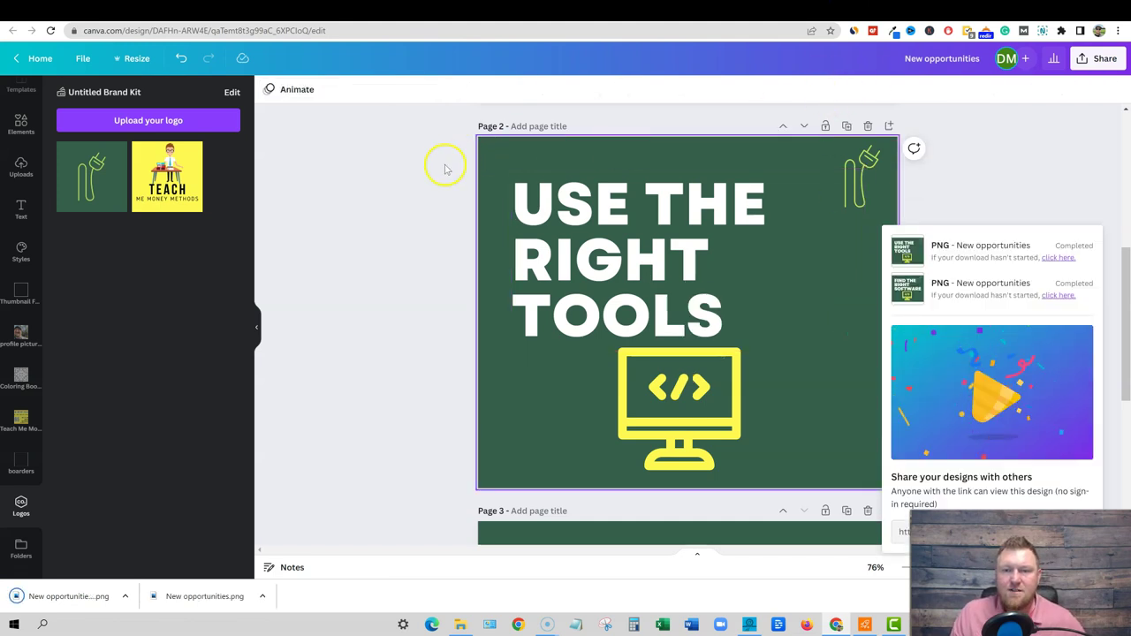
{"action": "left_click", "coordinate": [382, 190]}
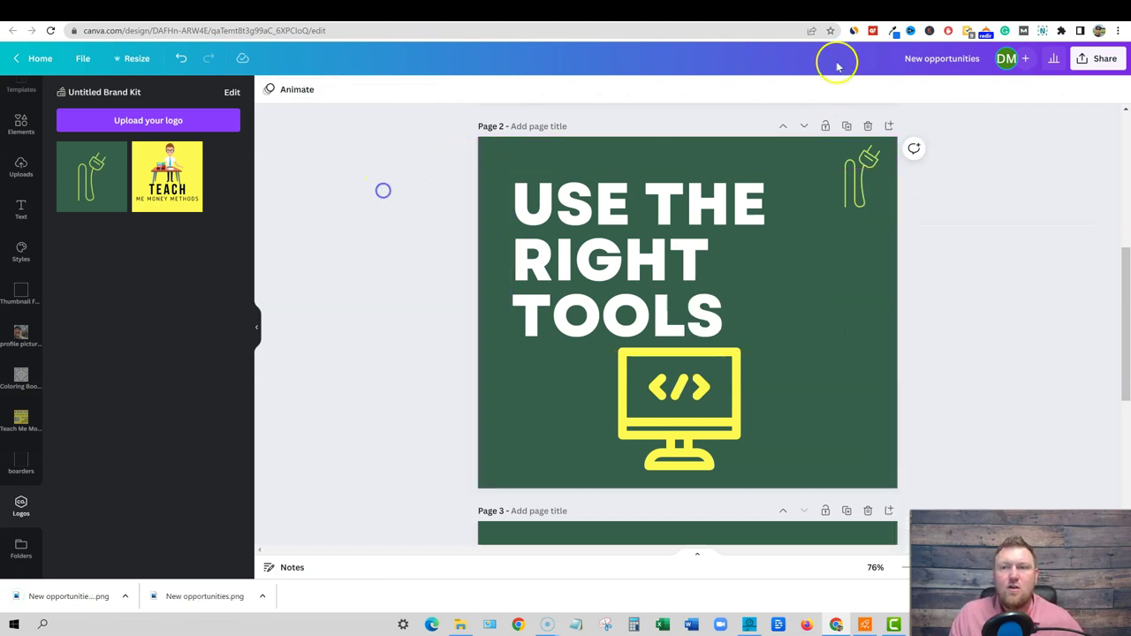
Copy the second tip, "Use the right tools", from Postly's saved copies into a new post and start a hashtag after it
{"action": "left_click", "coordinate": [650, 9]}
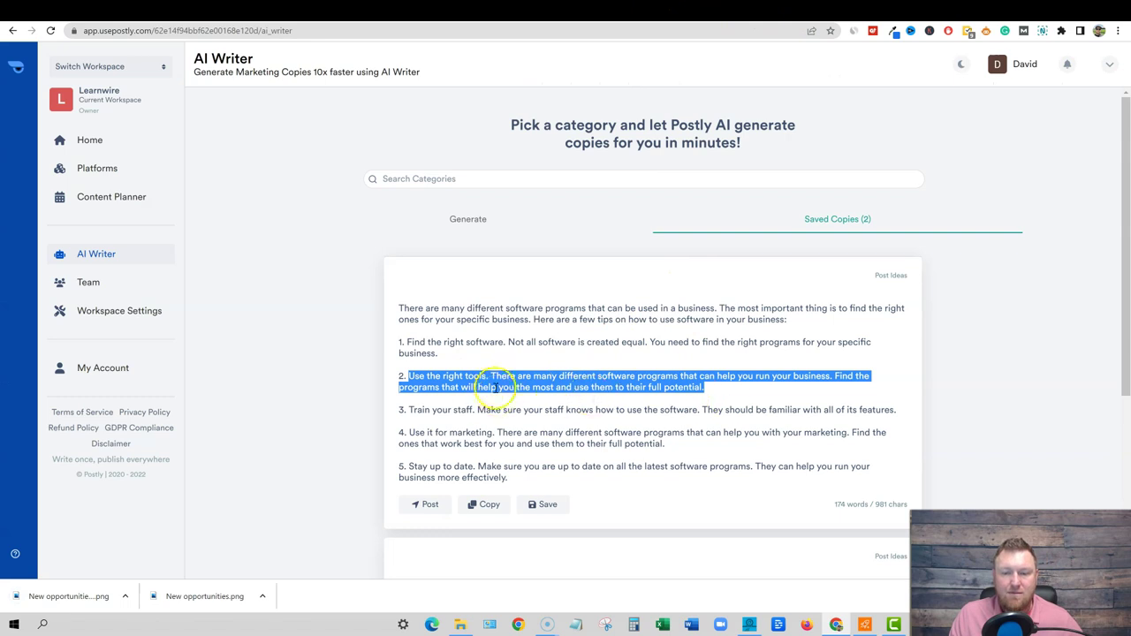
{"action": "right_click", "coordinate": [509, 386]}
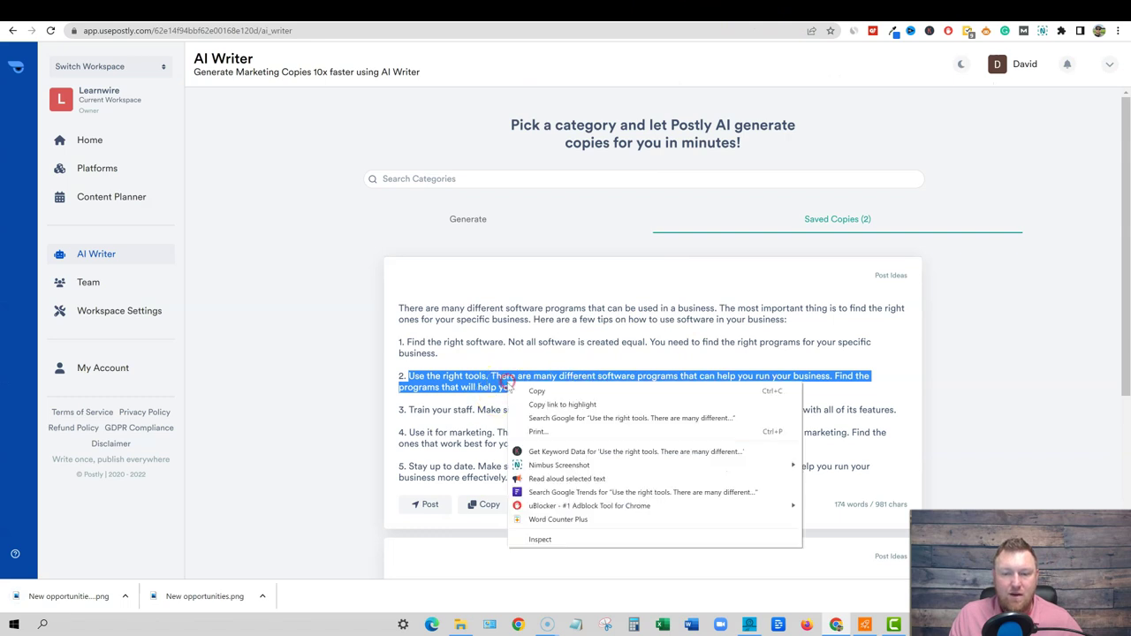
{"action": "left_click", "coordinate": [536, 393]}
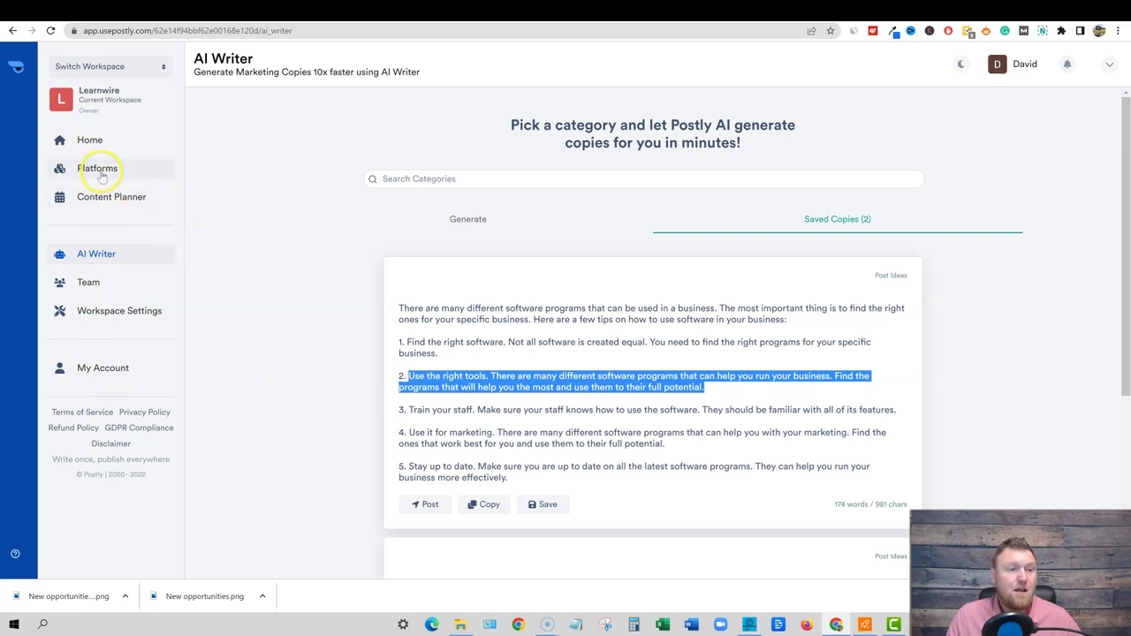
{"action": "left_click", "coordinate": [106, 140]}
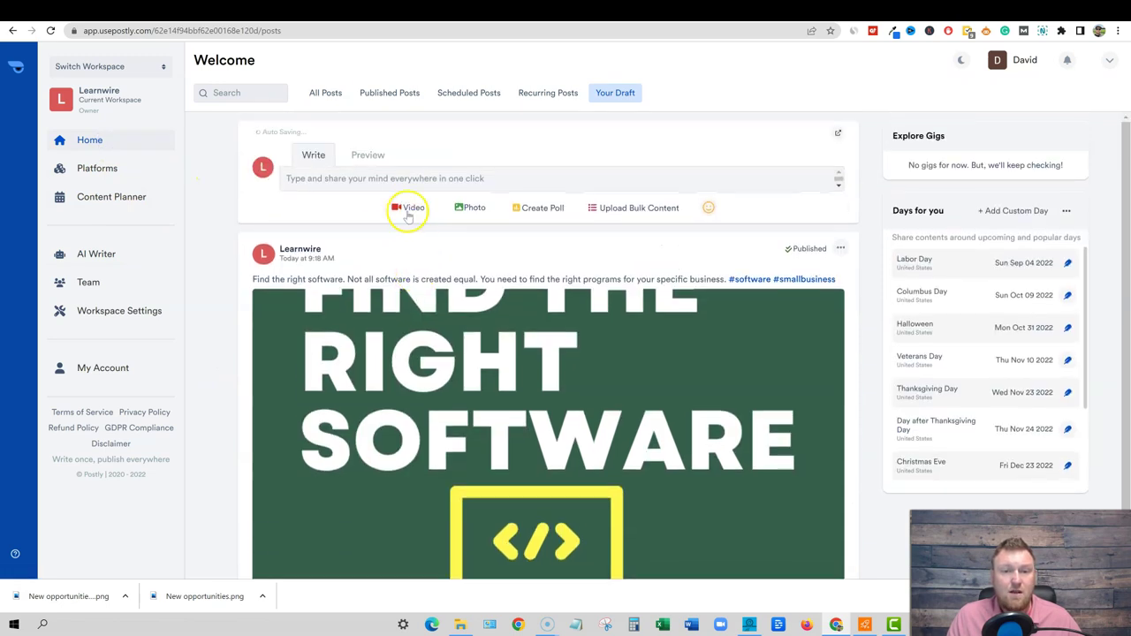
{"action": "left_click", "coordinate": [362, 178]}
{"action": "key", "text": "ctrl+v"}
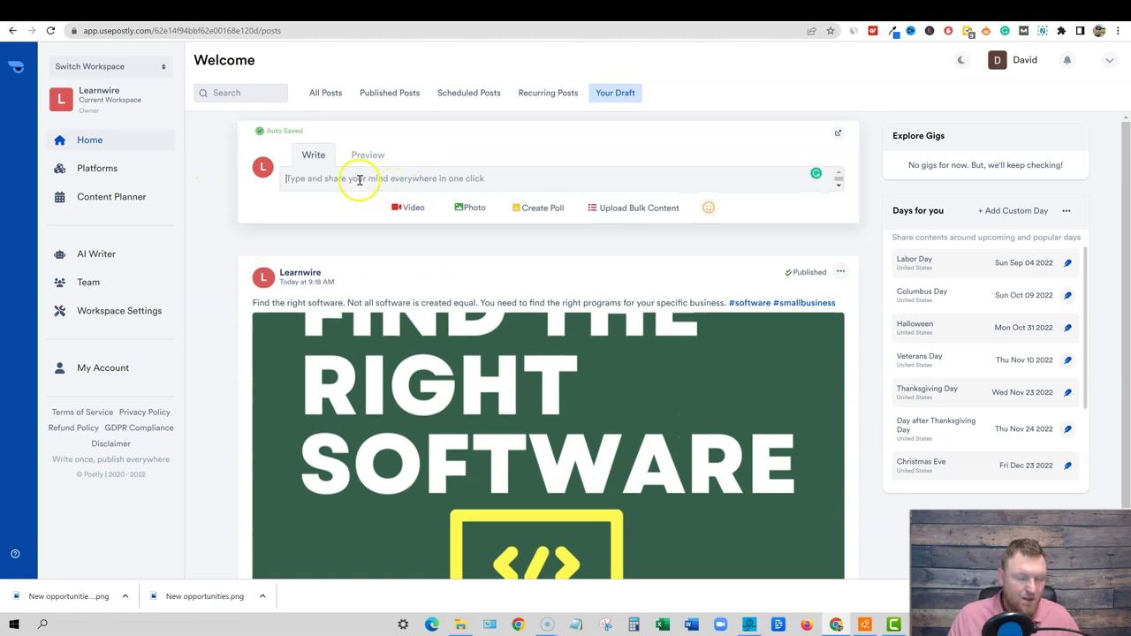
{"action": "type", "text": "#"}
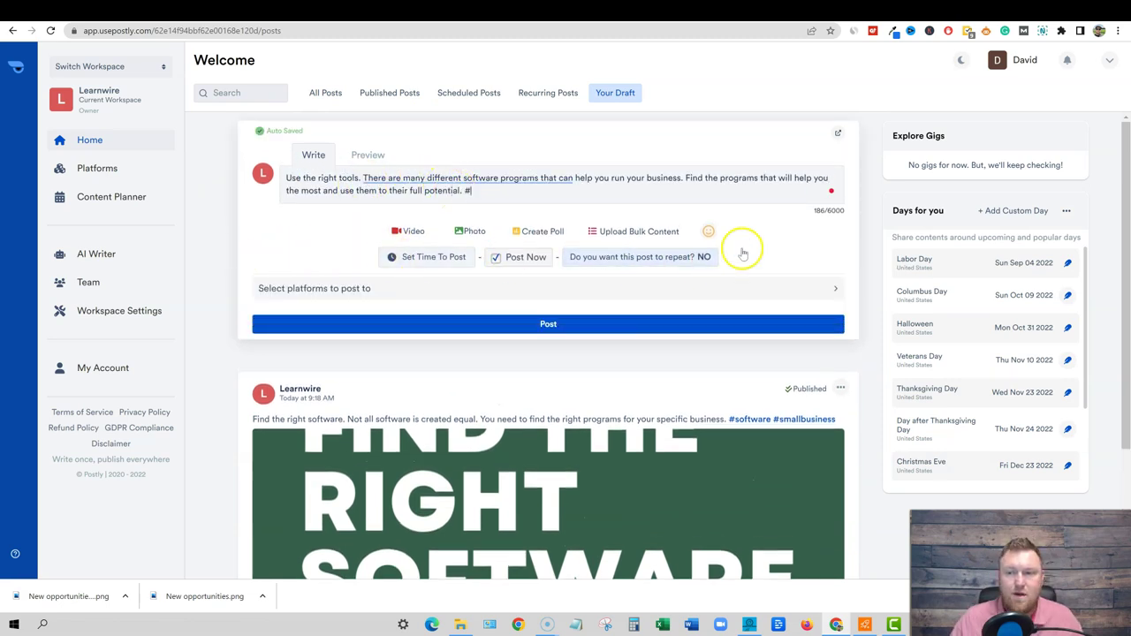
Try to generate hashtags for the topic "software" with the AI Writer's Hashtag Generator
{"action": "left_click", "coordinate": [94, 253]}
{"action": "left_click", "coordinate": [374, 341]}
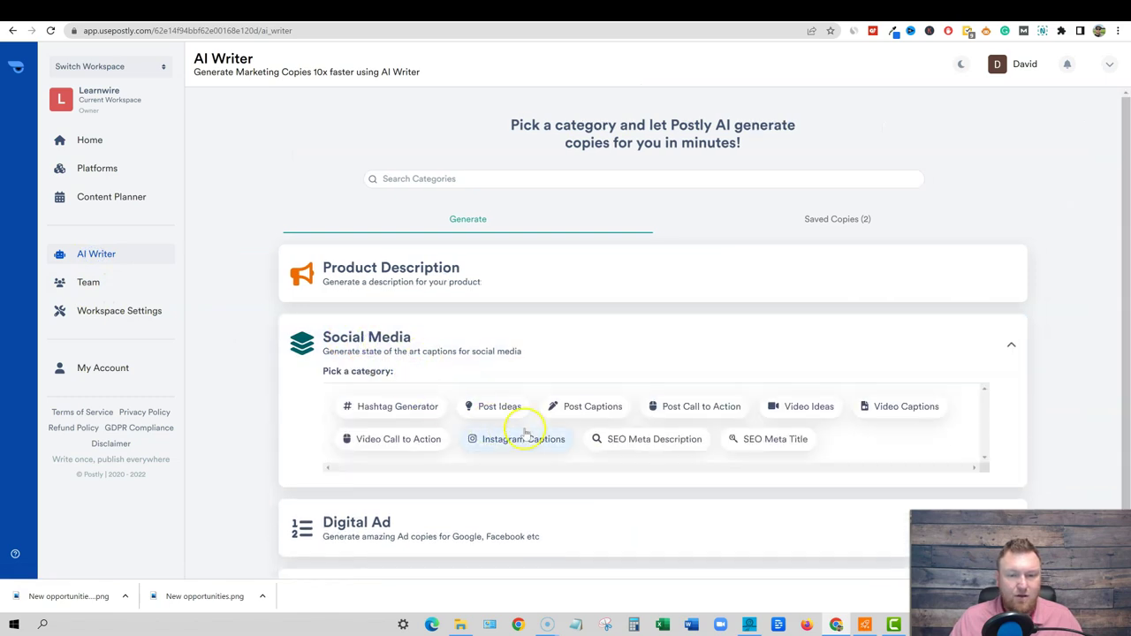
{"action": "left_click", "coordinate": [430, 406]}
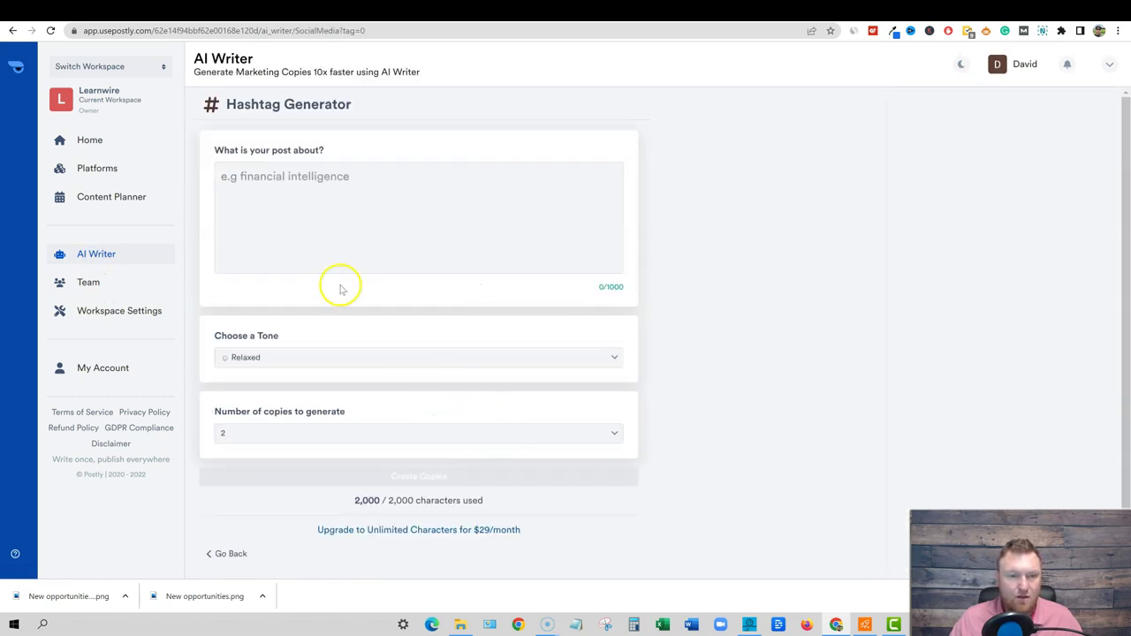
{"action": "left_click", "coordinate": [275, 182]}
{"action": "type", "text": "software"}
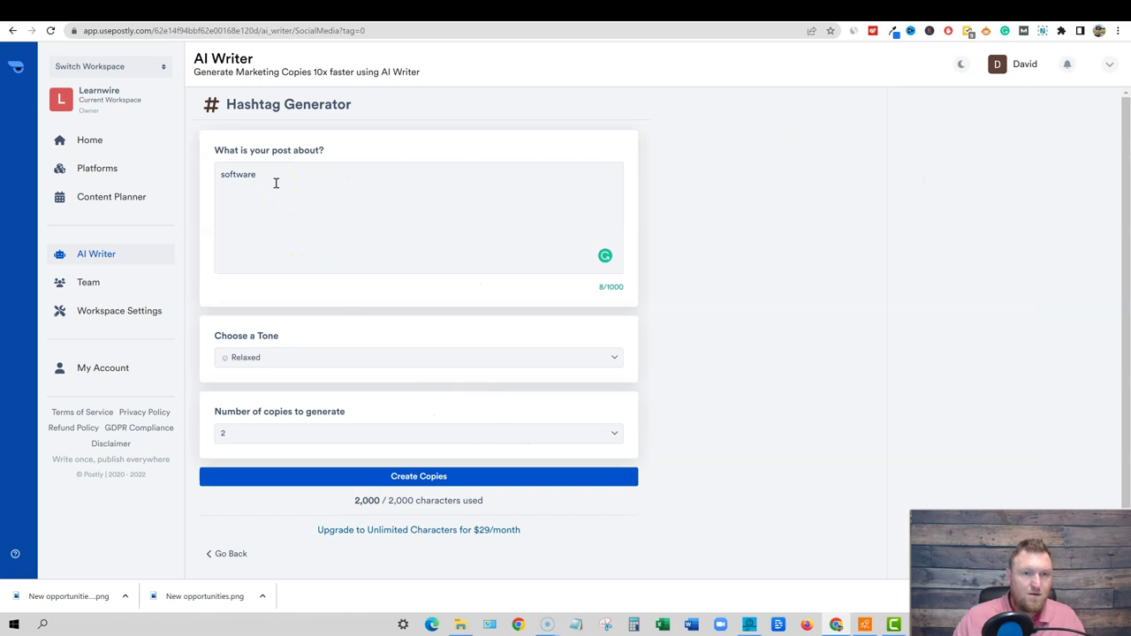
{"action": "left_click", "coordinate": [406, 477]}
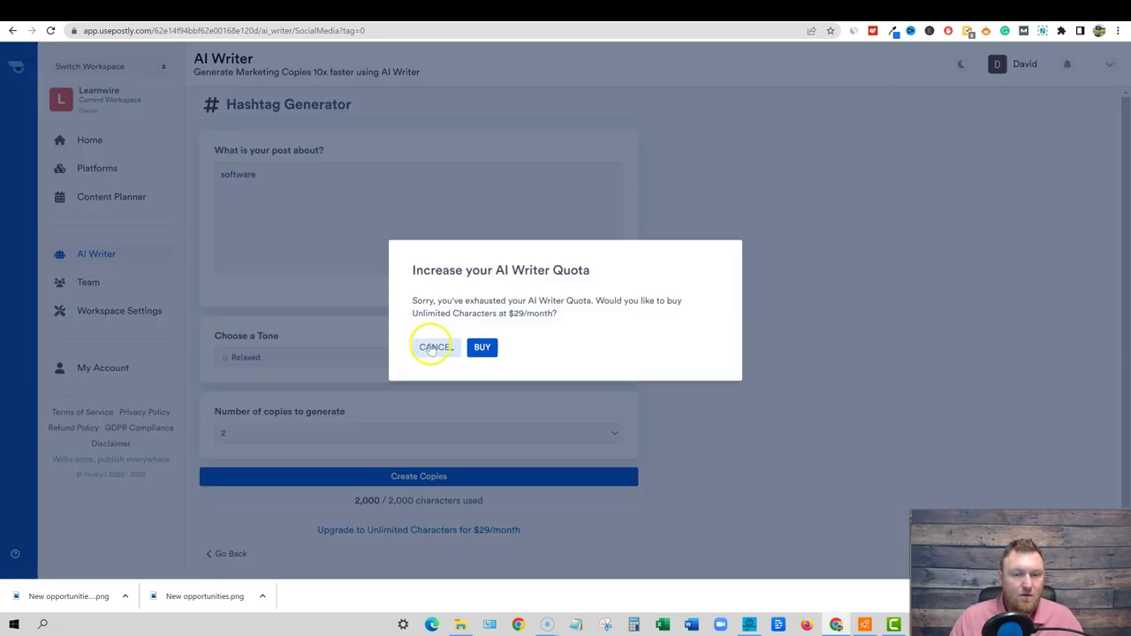
{"action": "left_click", "coordinate": [432, 348]}
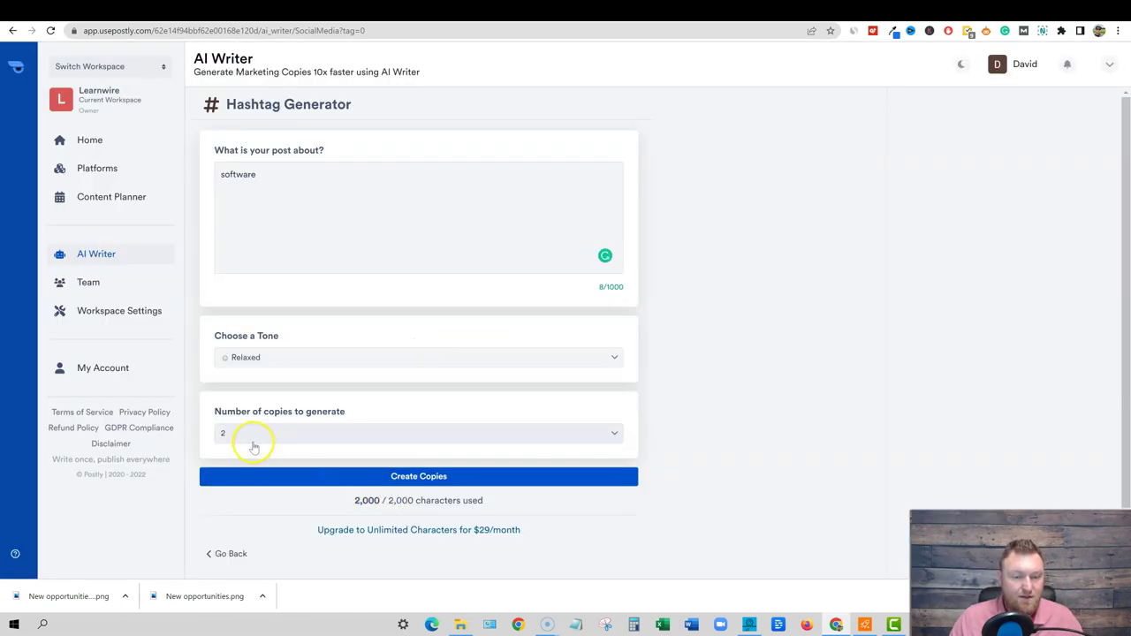
Set the number of hashtag copies to 1 and try generating them again
{"action": "left_click", "coordinate": [445, 435]}
{"action": "left_click", "coordinate": [425, 472]}
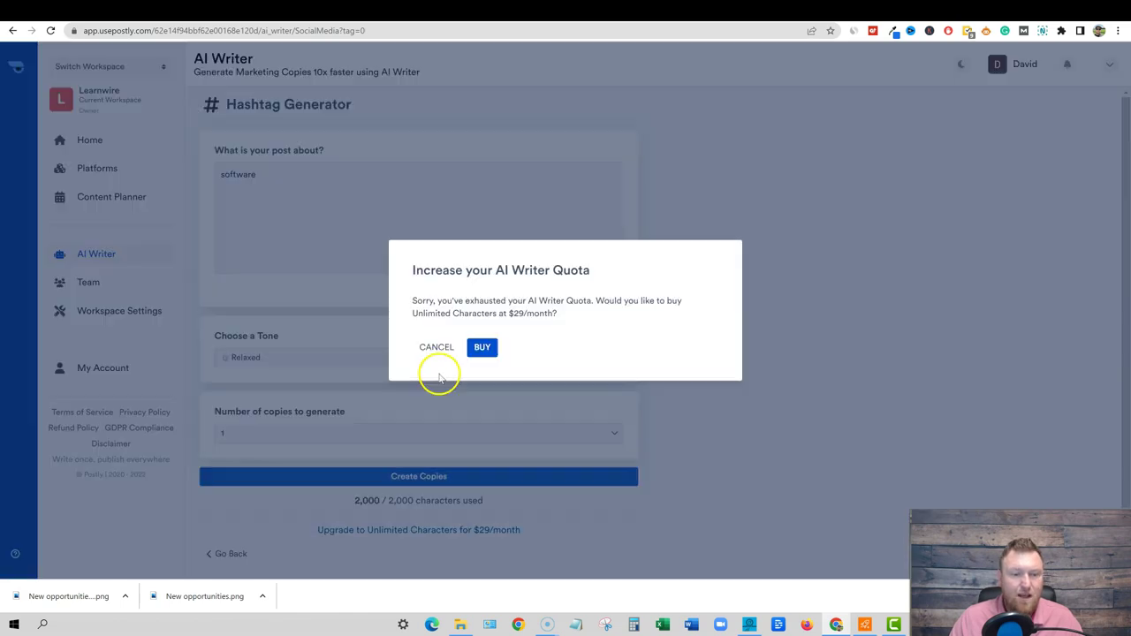
{"action": "left_click", "coordinate": [431, 347]}
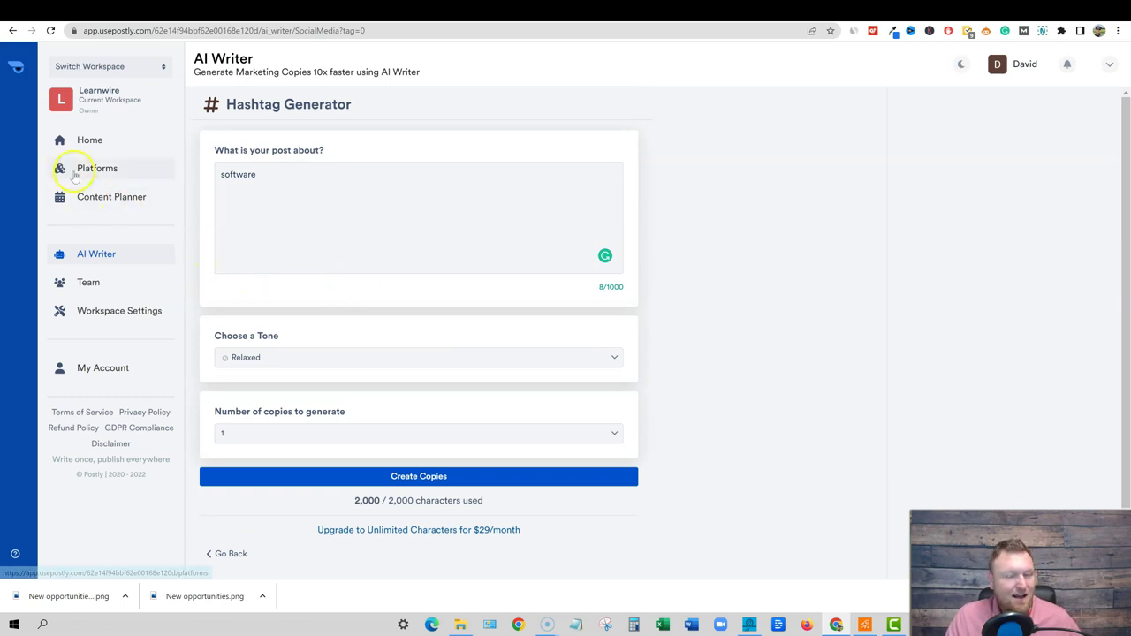
In the draft post, reword the second sentence, add #software #smallbiz #smallbusiness, and attach the "Use the right tools" image
{"action": "left_click", "coordinate": [92, 141]}
{"action": "left_click", "coordinate": [478, 189]}
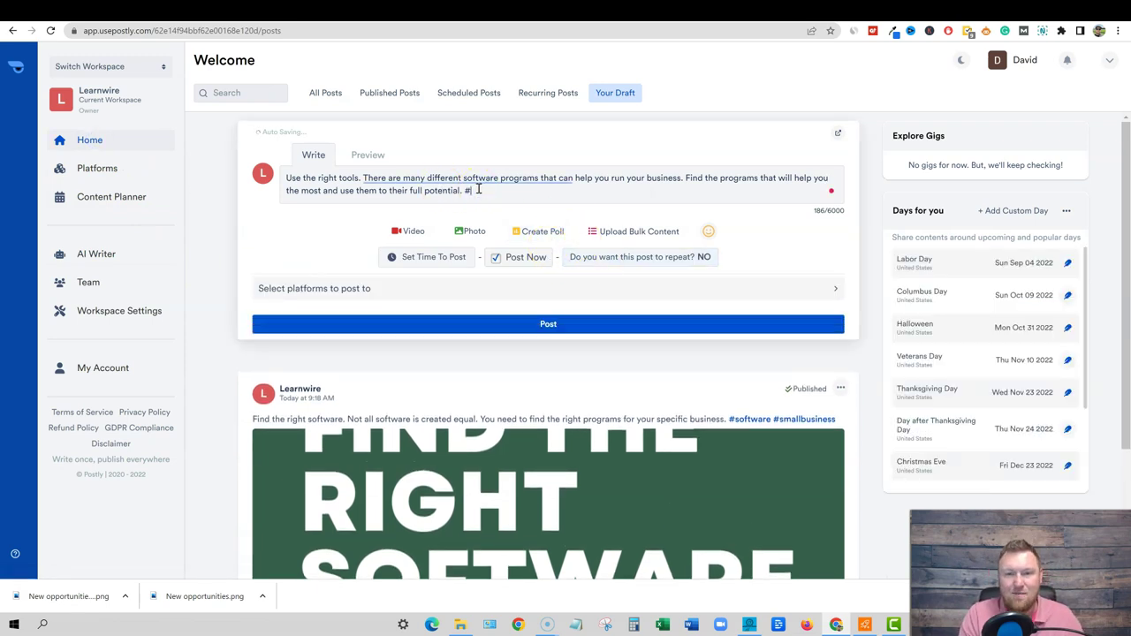
{"action": "mouse_move", "coordinate": [480, 182]}
{"action": "left_click", "coordinate": [468, 238]}
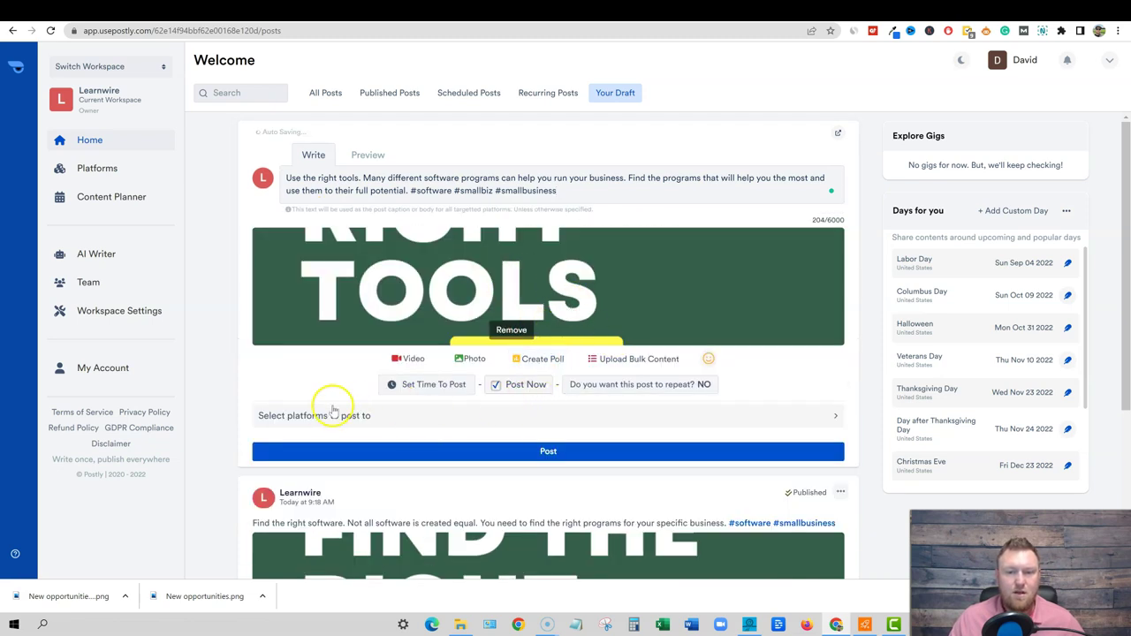
Select the Learnwirereviews Facebook page as the post's target platform and save the selection
{"action": "left_click", "coordinate": [596, 413]}
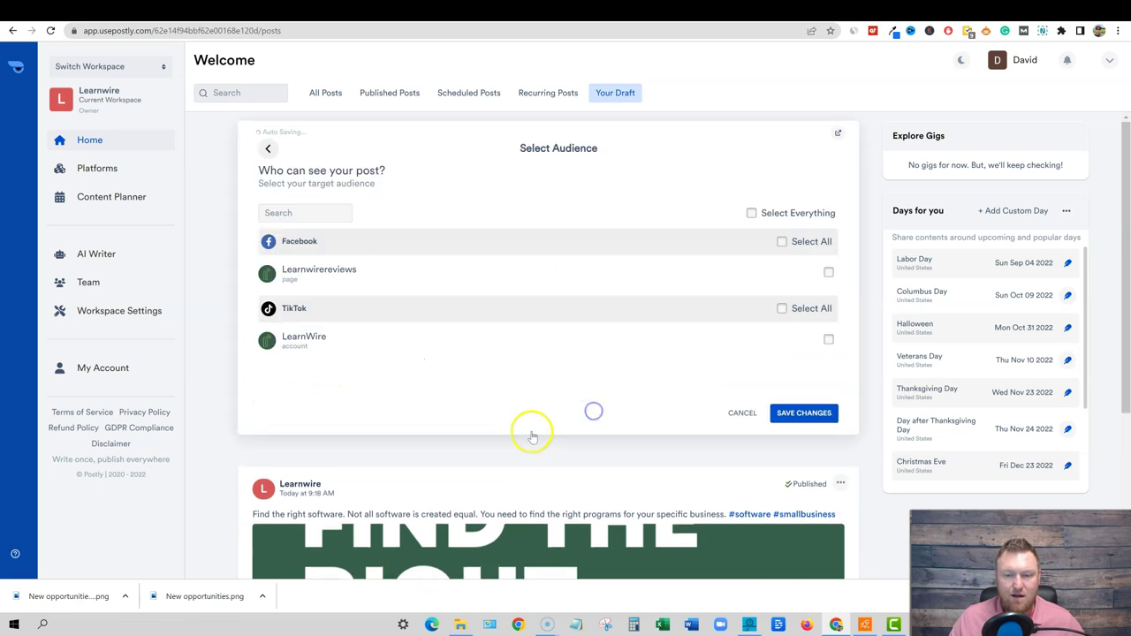
{"action": "left_click", "coordinate": [831, 271]}
{"action": "left_click", "coordinate": [810, 415]}
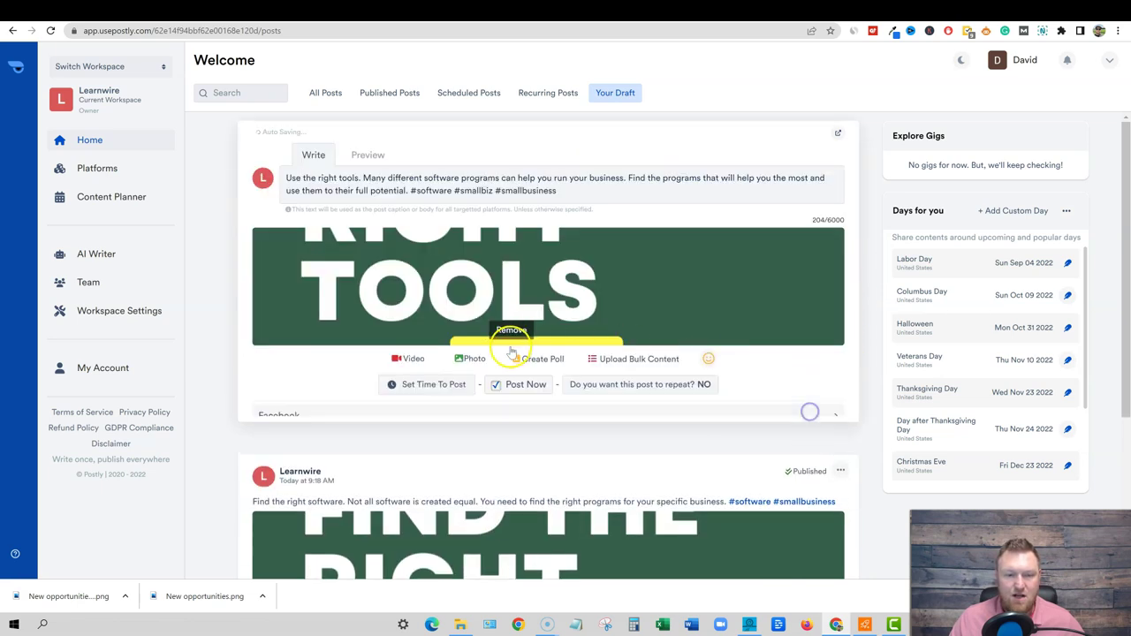
Schedule the post for July 27, 2022 at 13:10 in the America/Denver time zone, and open the Content Planner calendar
{"action": "left_click", "coordinate": [496, 386]}
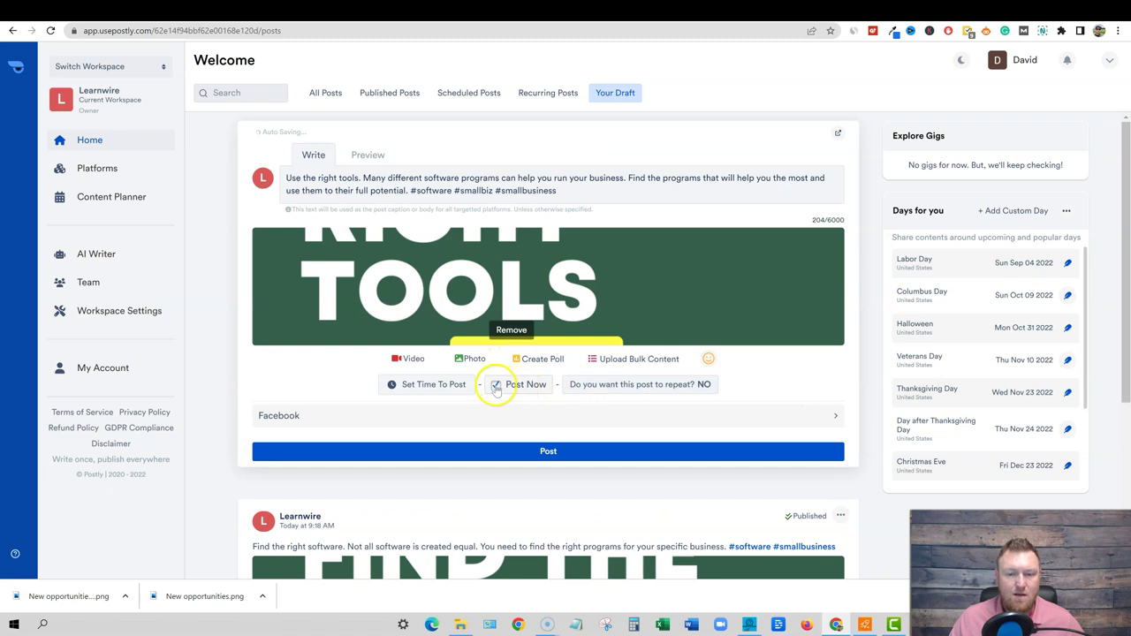
{"action": "left_click", "coordinate": [442, 389]}
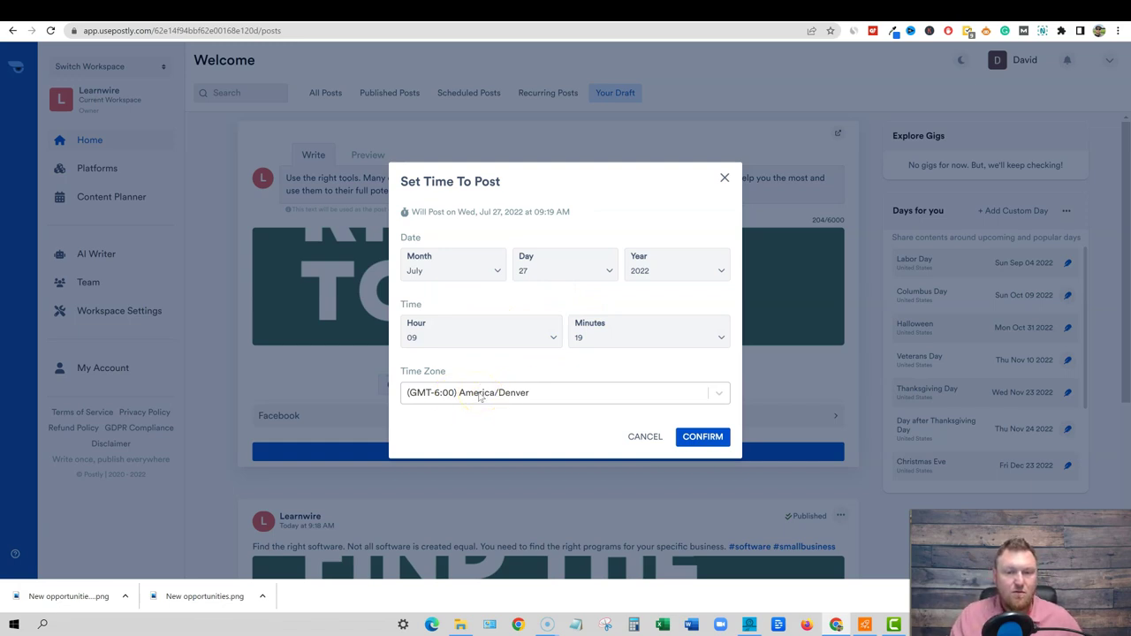
{"action": "left_click", "coordinate": [551, 336]}
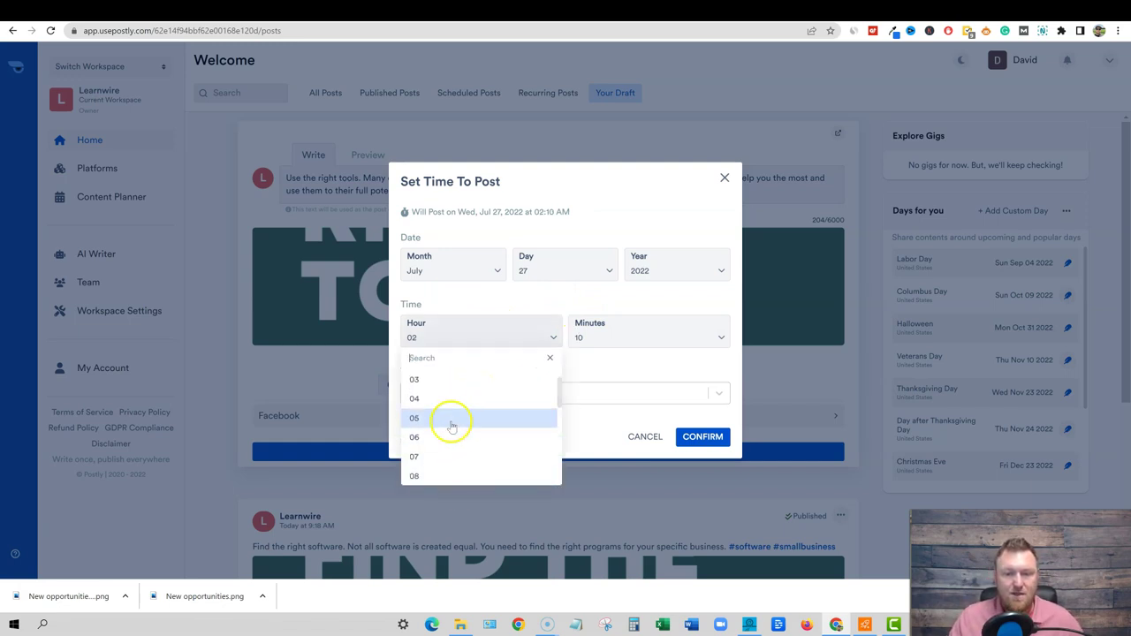
{"action": "left_click", "coordinate": [463, 416]}
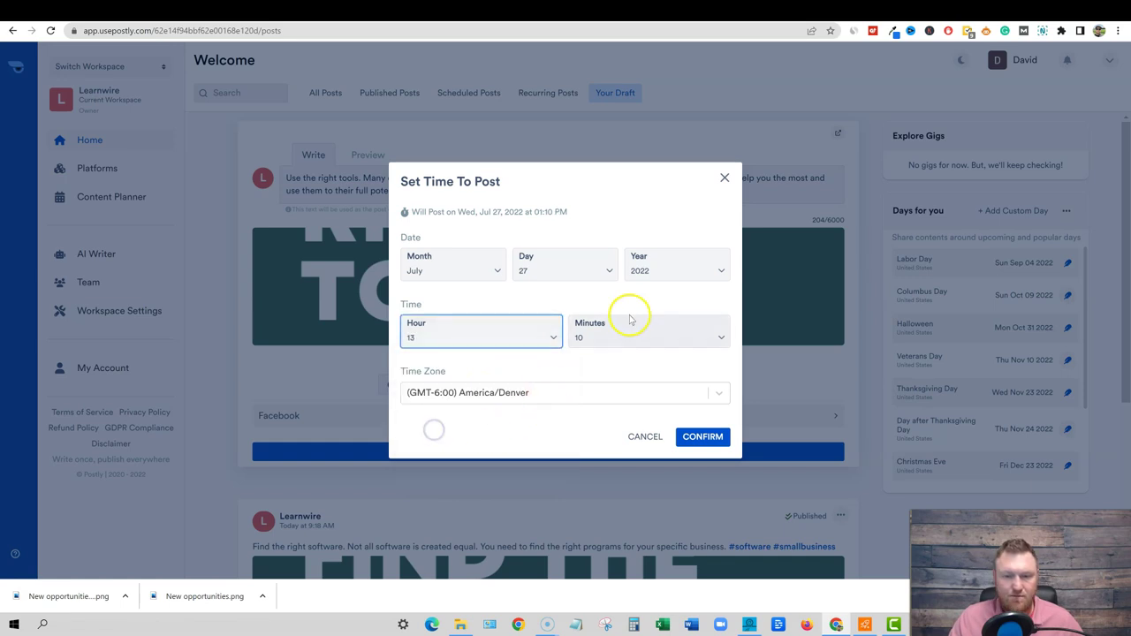
{"action": "key", "text": "Return"}
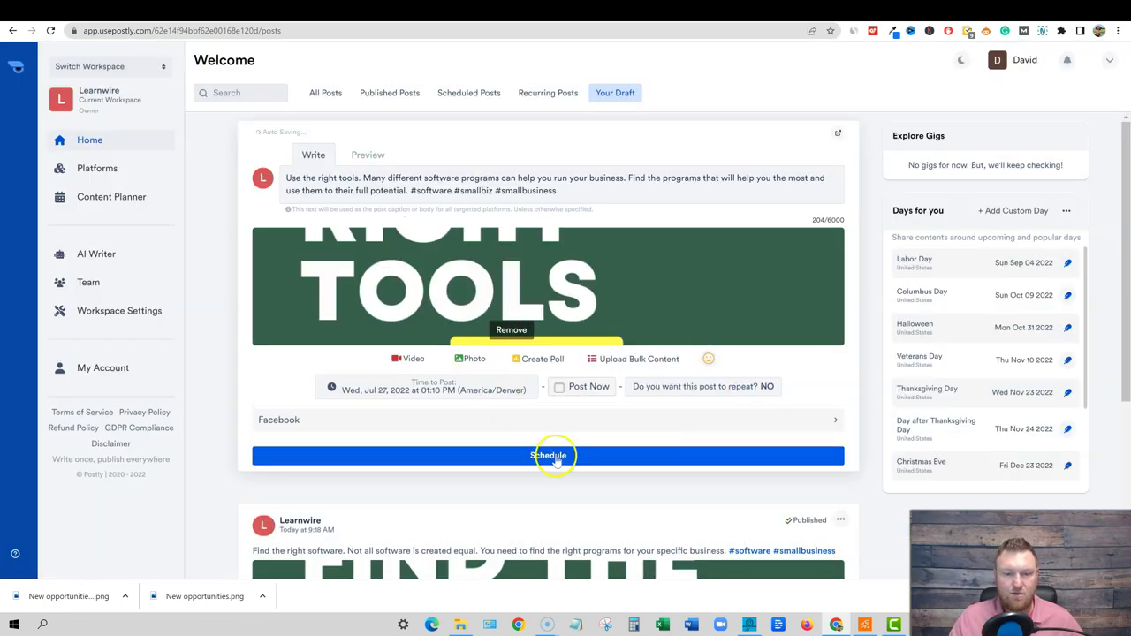
{"action": "left_click", "coordinate": [554, 457]}
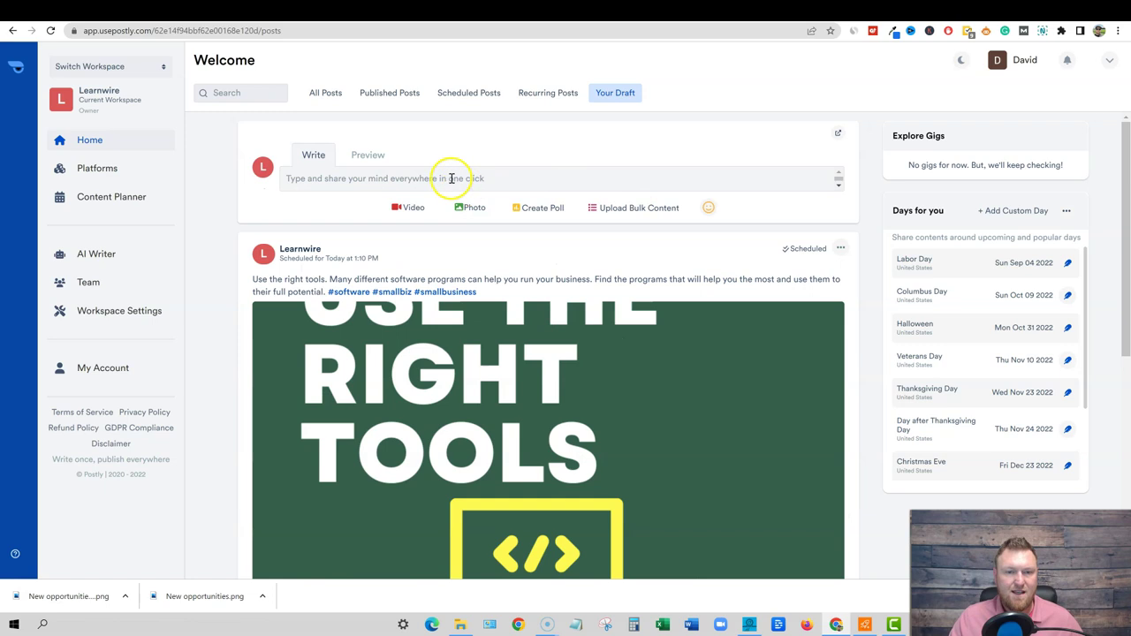
{"action": "left_click", "coordinate": [107, 201]}
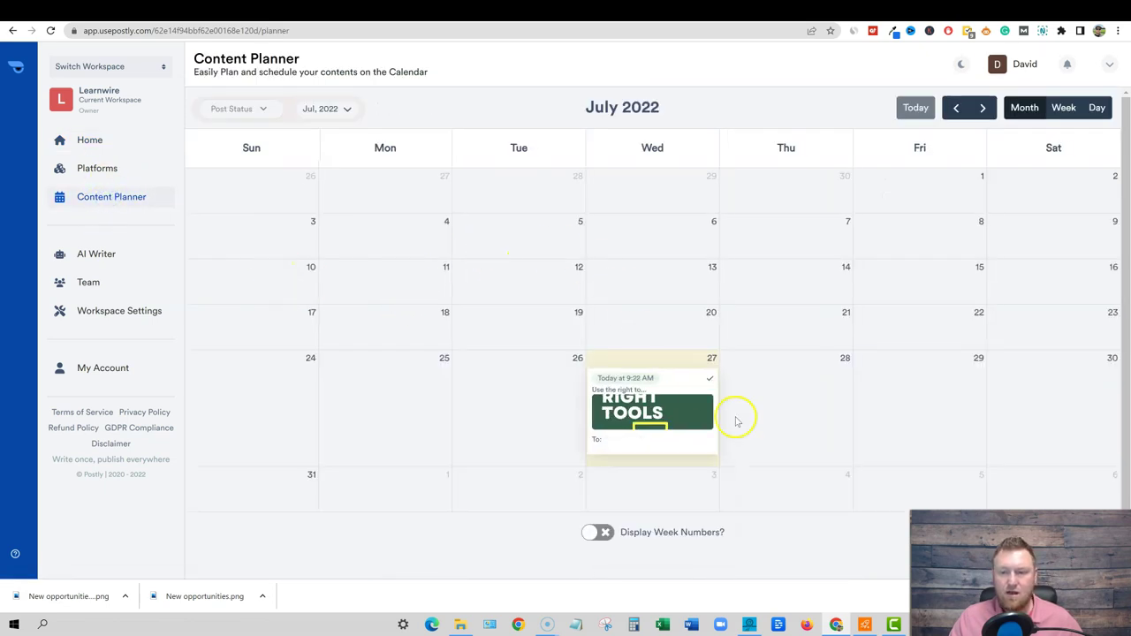